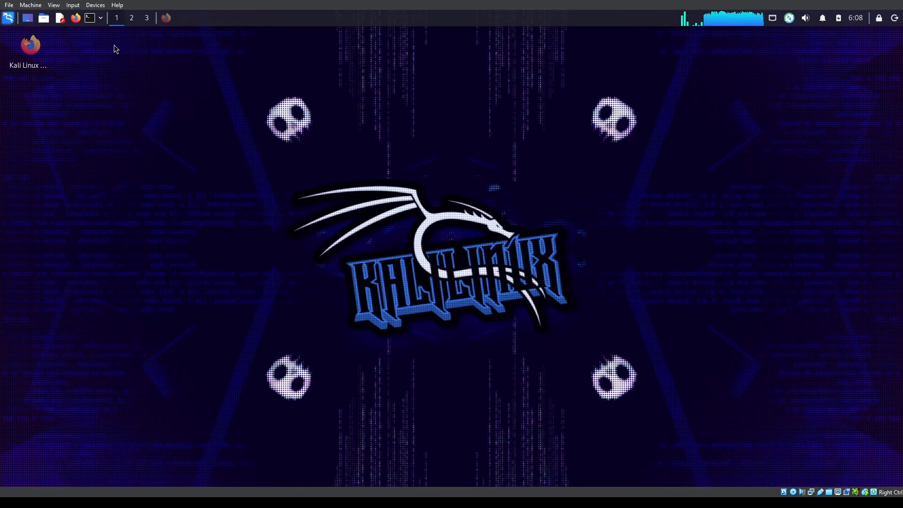
Open a terminal, enlarge its text three levels and run sudo wireshark.
click(90, 18)
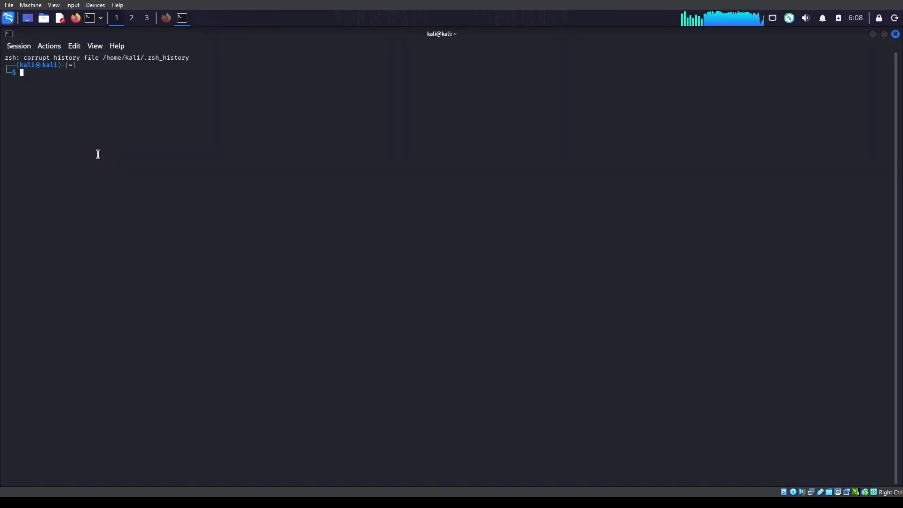
key(ctrl+plus)
key(ctrl+plus)
key(ctrl+plus)
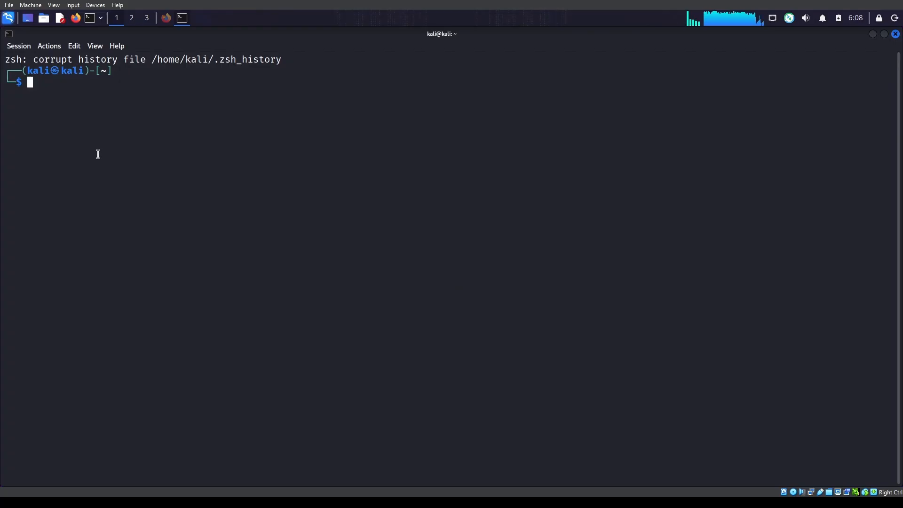
text(sudo w)
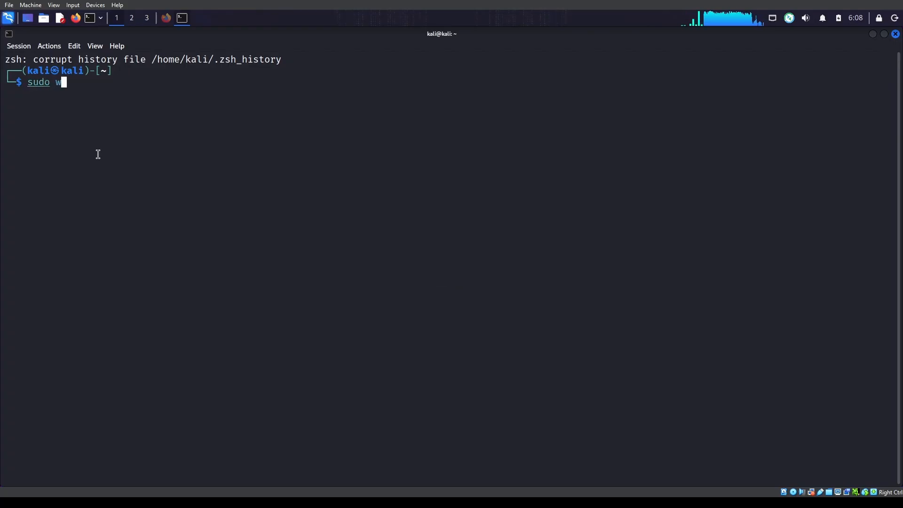
text(ireshark)
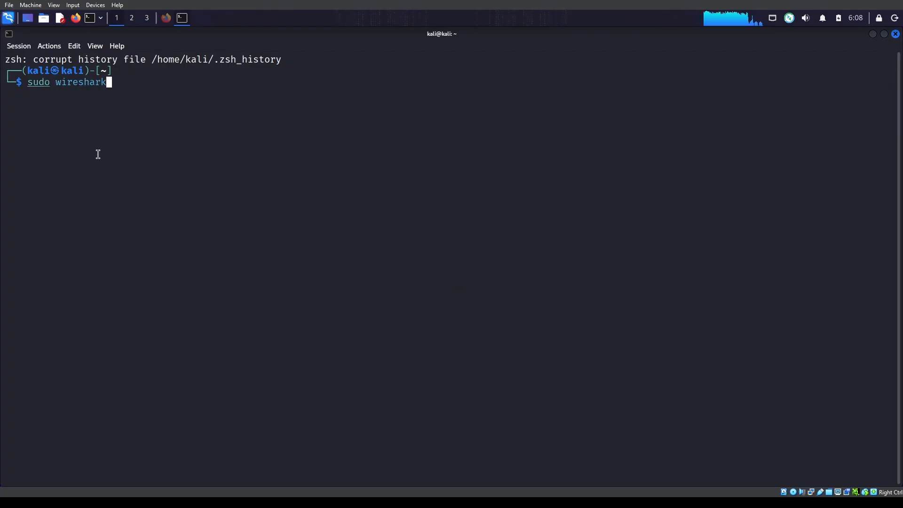
key(Return)
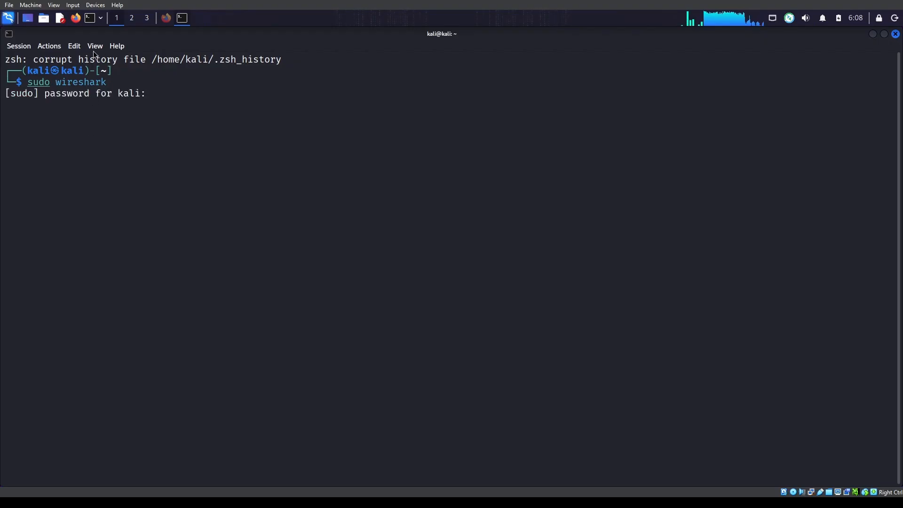
Search the installed applications for "wire" to locate the Wireshark launcher.
click(8, 17)
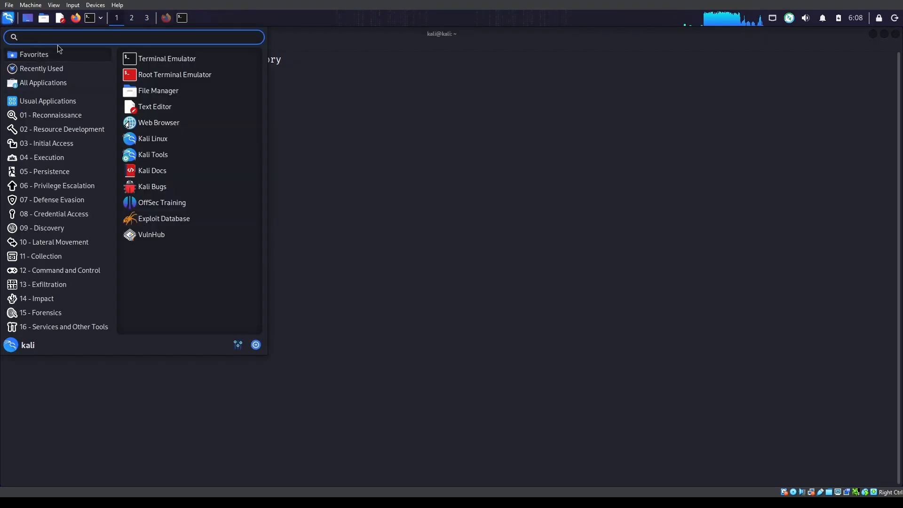
text(wire)
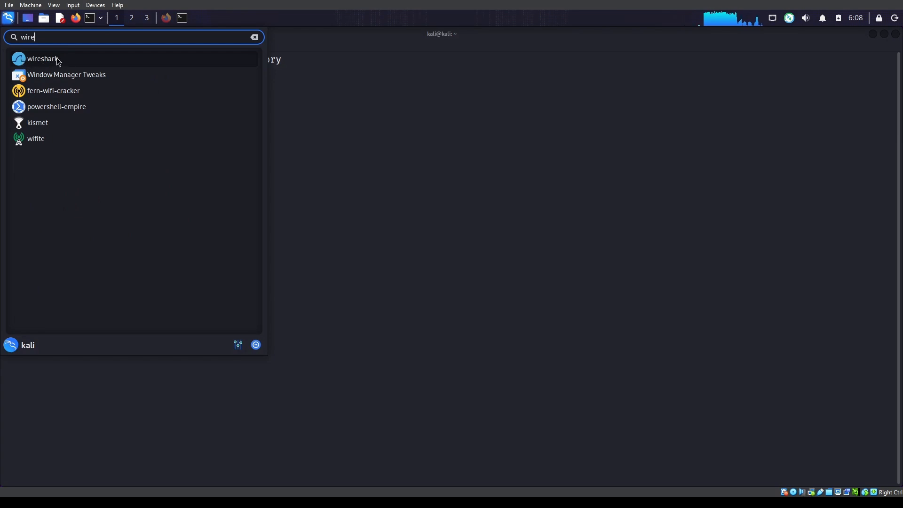
Return to the terminal and submit the sudo password to launch Wireshark.
click(342, 110)
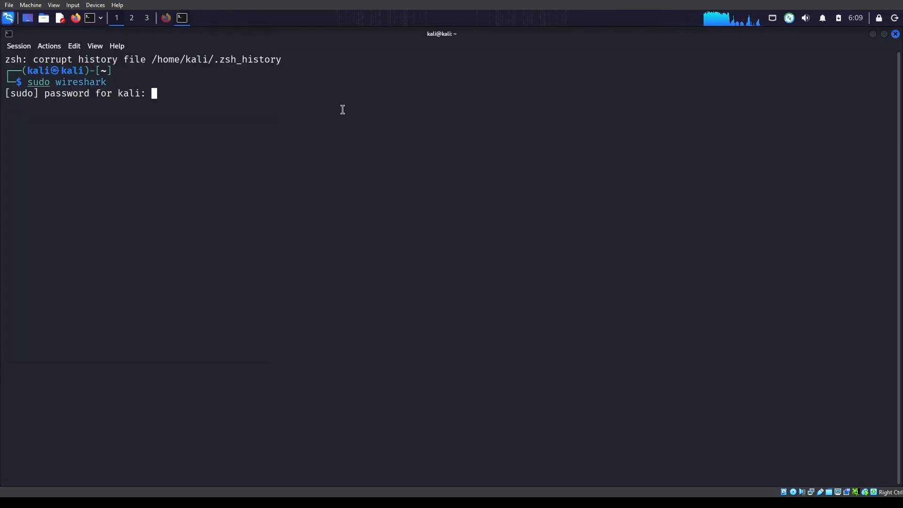
key(Return)
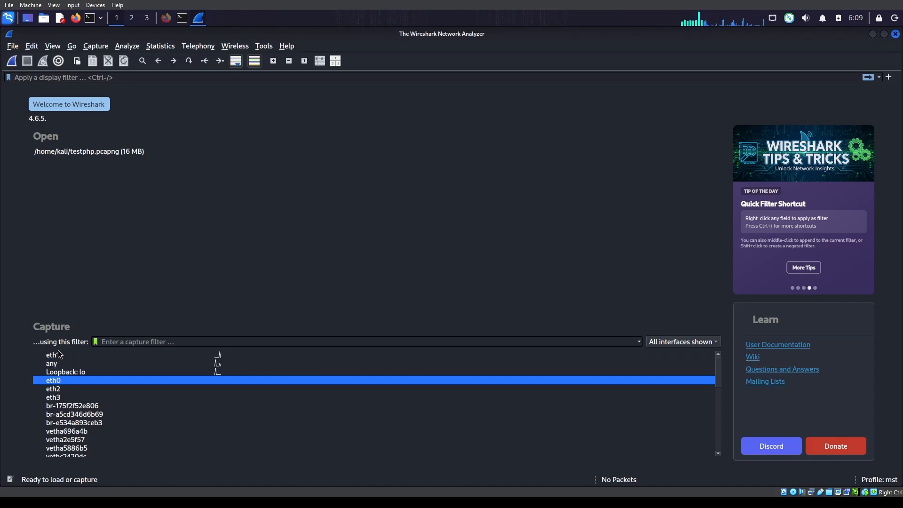
Examine the full list of available capture interfaces and the traffic activity shown beside them.
scroll(64, 398, down, 2)
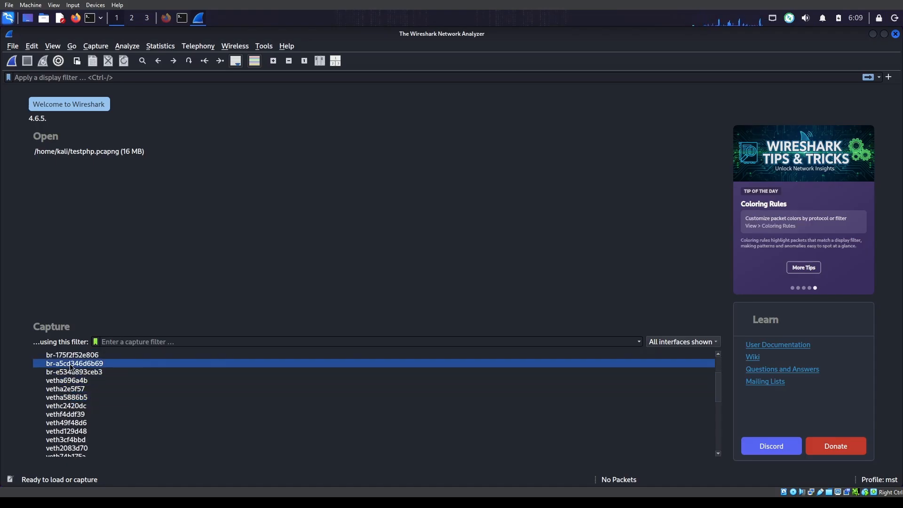
scroll(69, 366, up, 2)
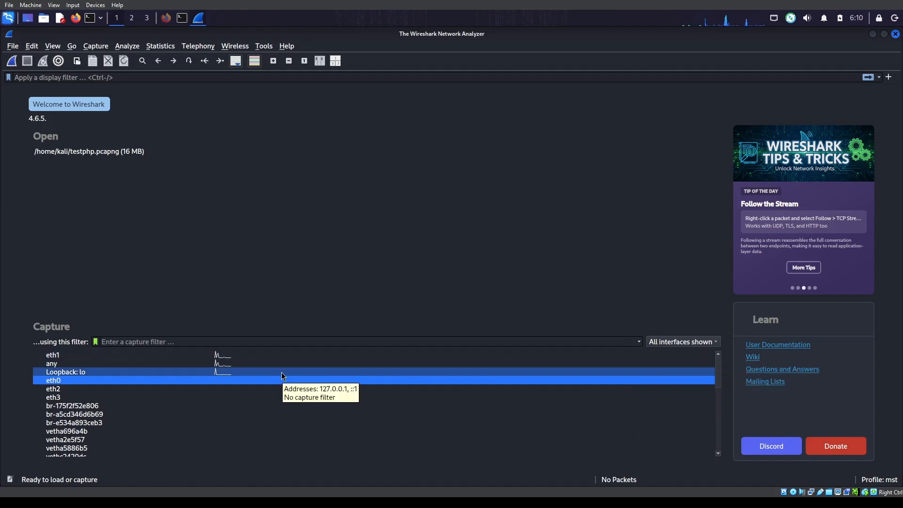
scroll(176, 404, down, 2)
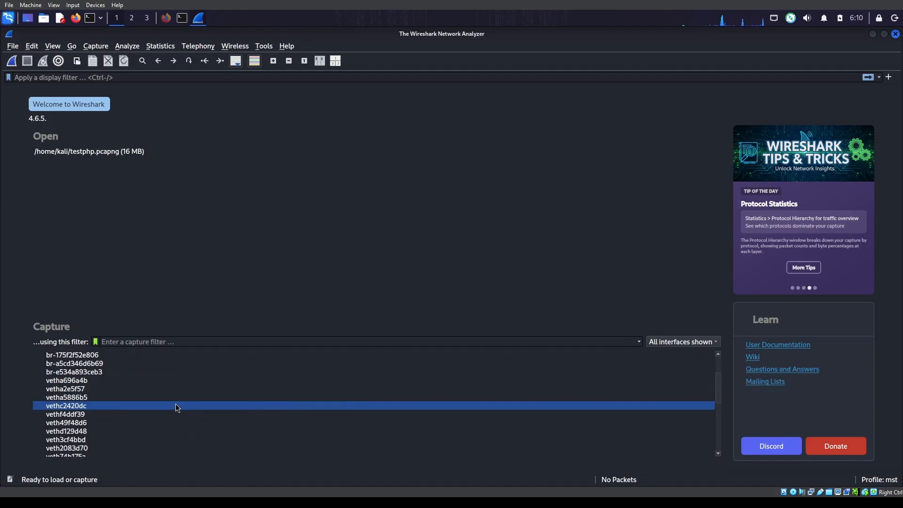
scroll(176, 404, up, 2)
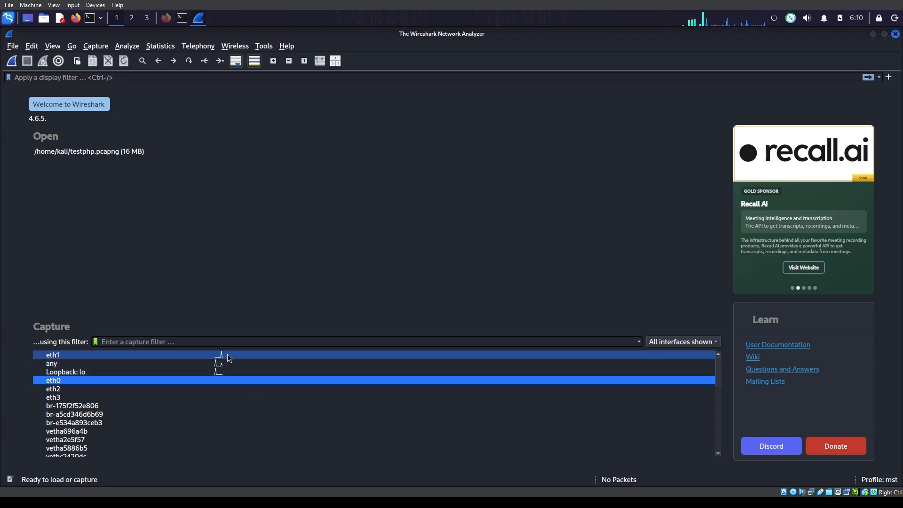
scroll(210, 378, down, 5)
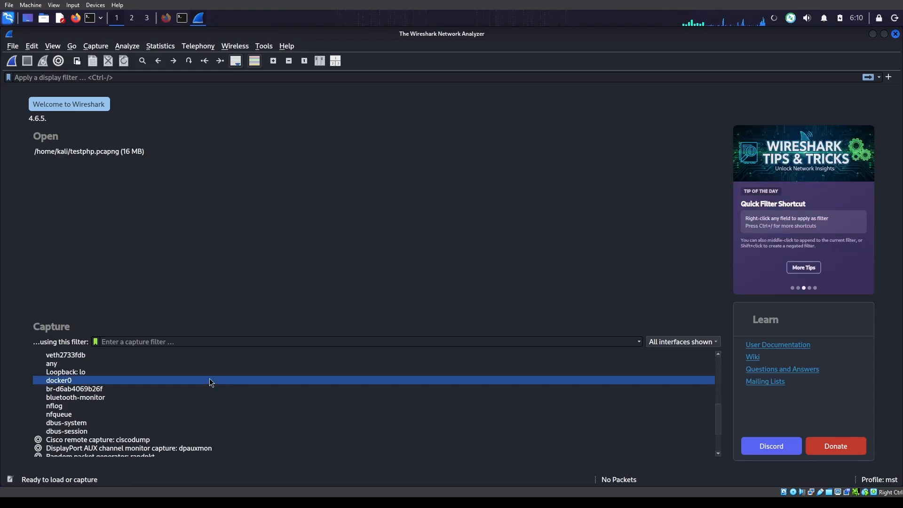
scroll(209, 405, down, 2)
scroll(209, 404, up, 3)
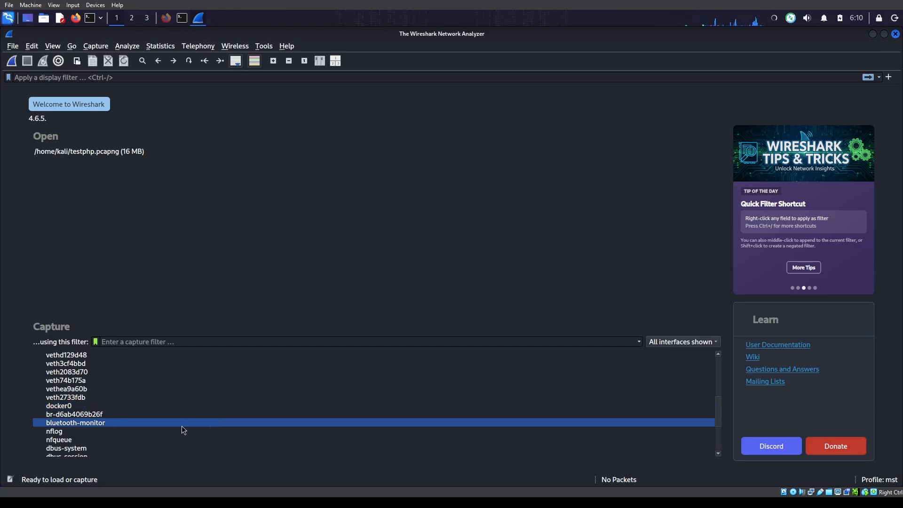
scroll(179, 428, up, 5)
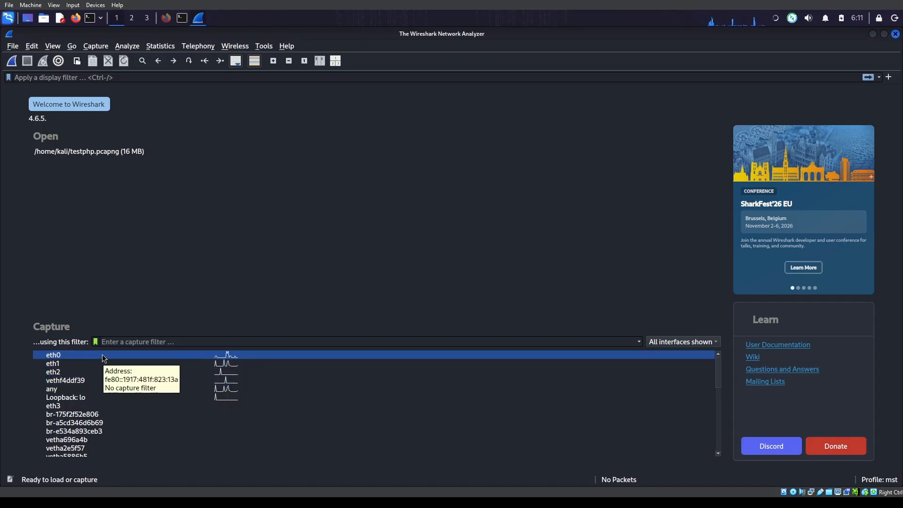
ctrl+click(96, 365)
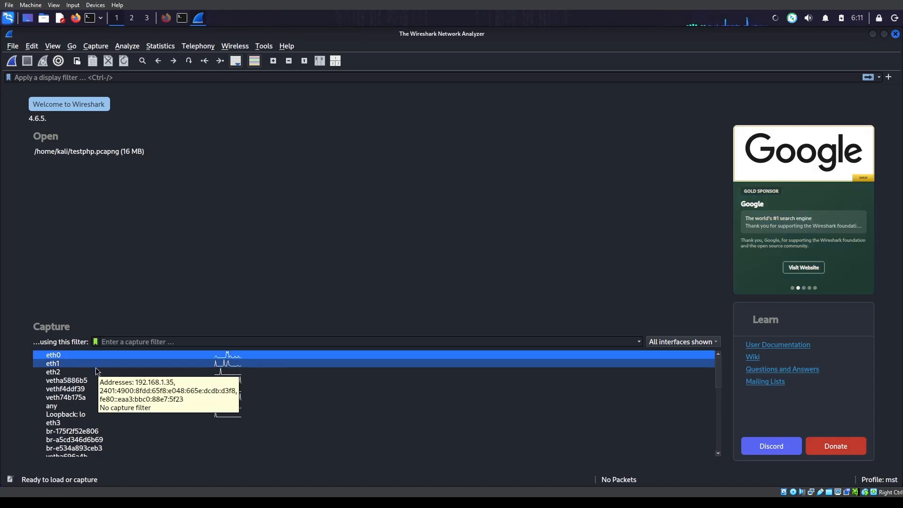
ctrl+click(131, 362)
ctrl+click(128, 396)
ctrl+click(114, 398)
ctrl+click(110, 405)
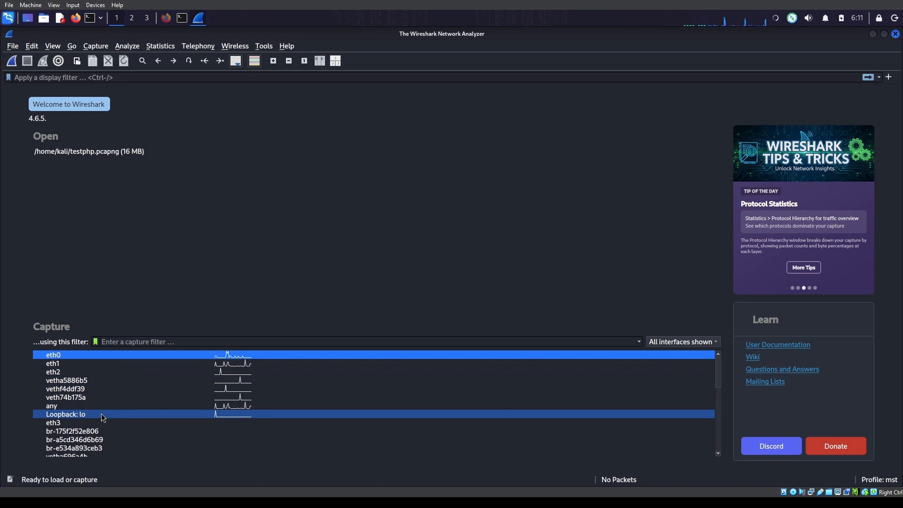
Start a live packet capture on the eth1 interface.
double_click(134, 363)
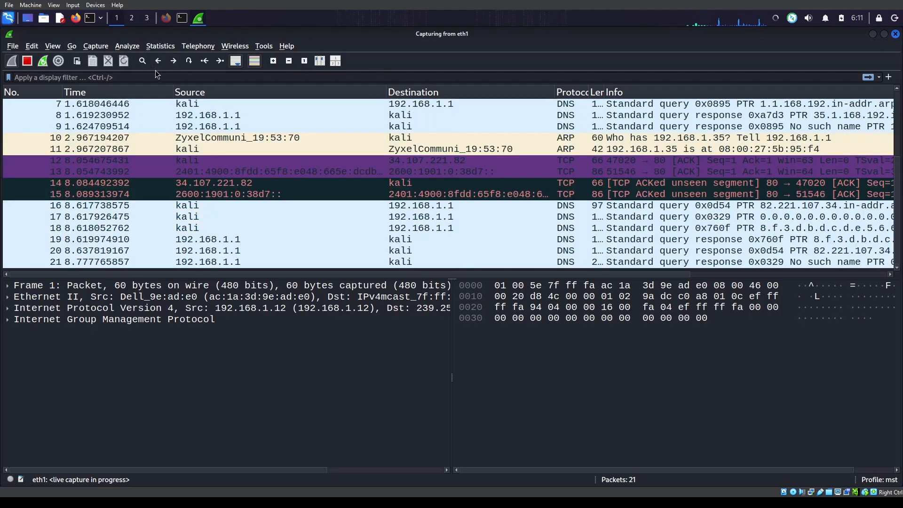
Look through the captured eth1 packets, examining their time, source, destination, protocol and info values.
scroll(179, 163, up, 4)
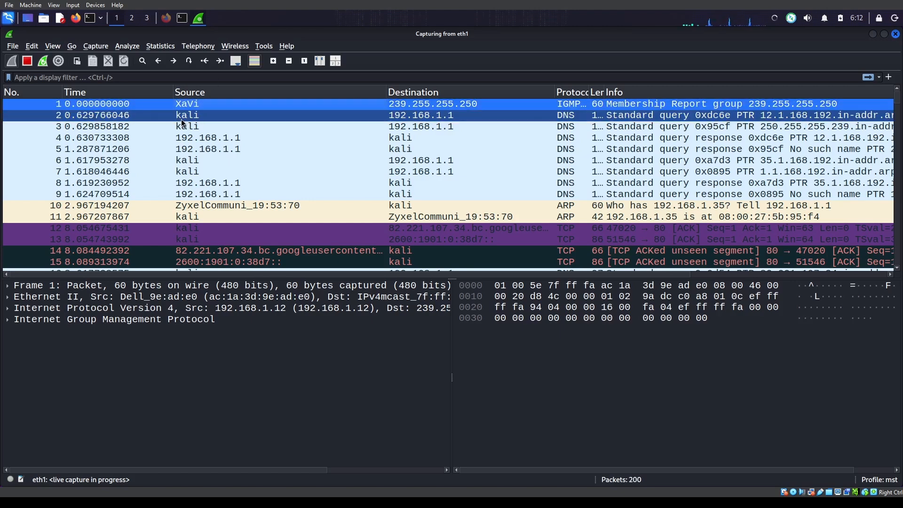
scroll(461, 161, down, 13)
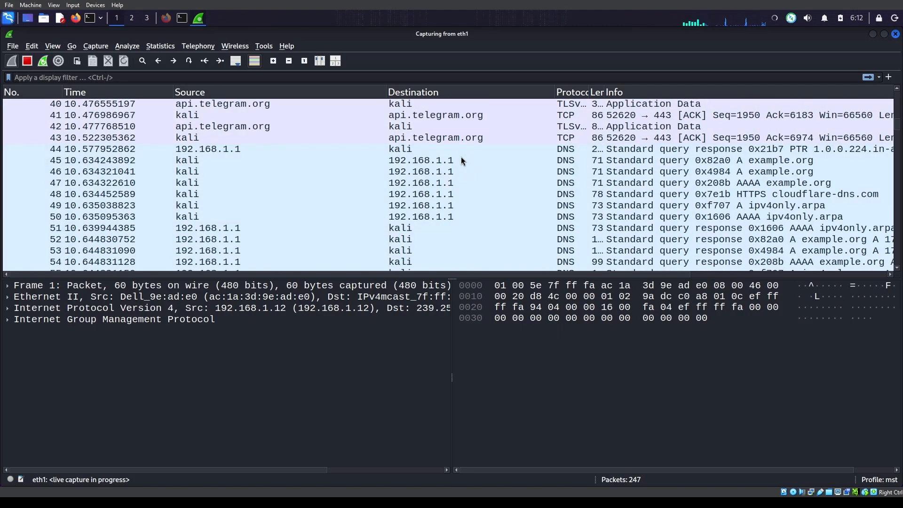
scroll(461, 161, down, 20)
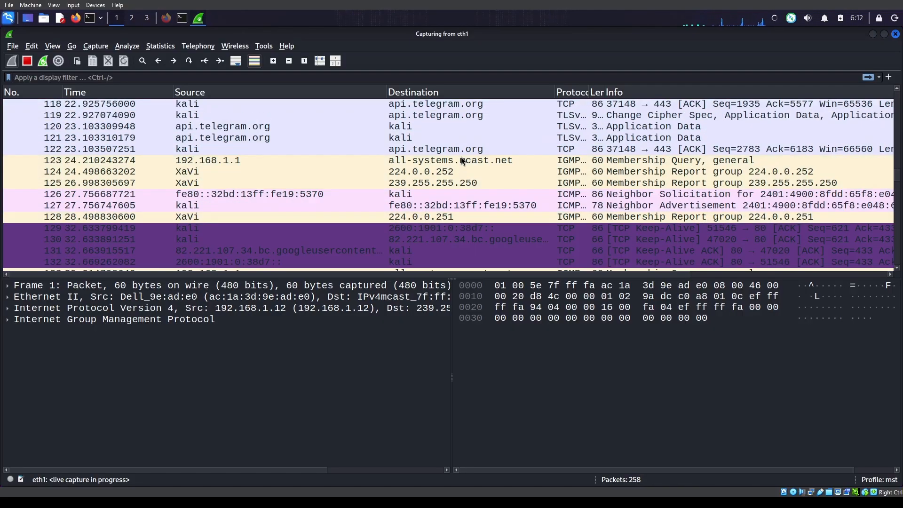
scroll(461, 161, down, 6)
scroll(461, 161, up, 20)
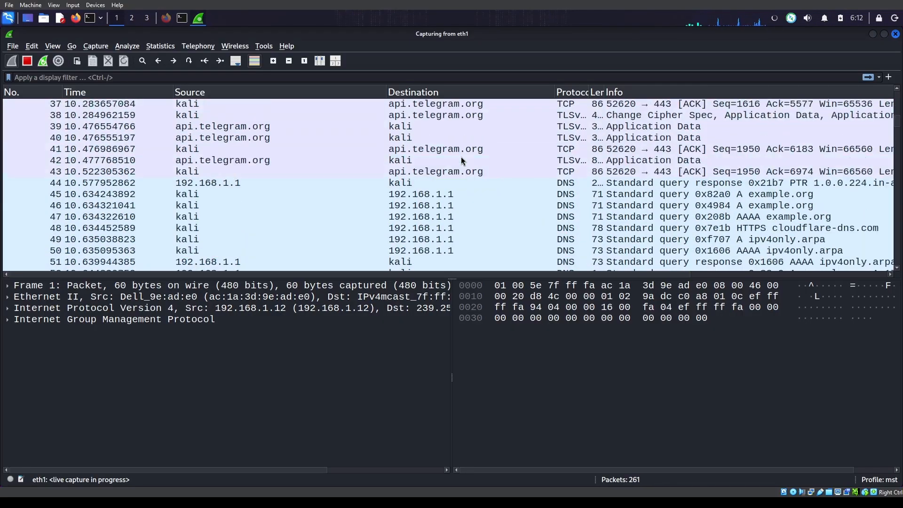
scroll(461, 161, up, 12)
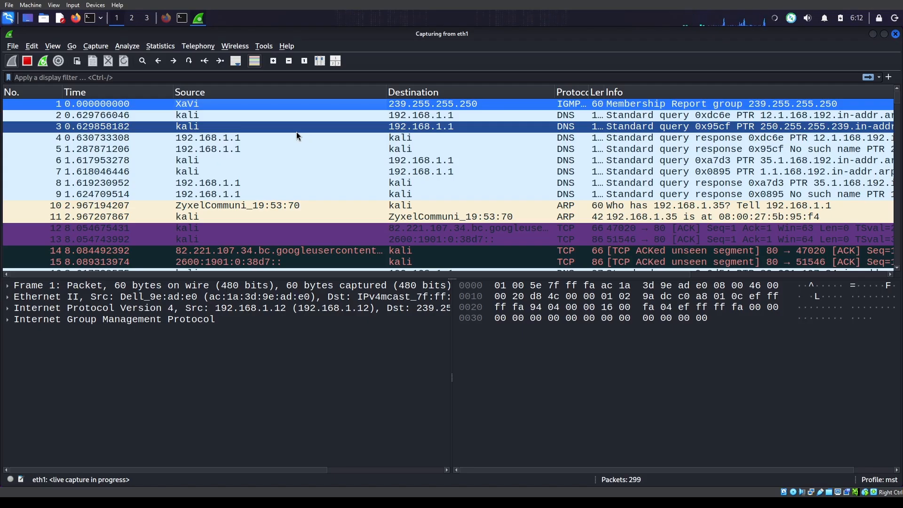
Inspect the details of packets 2, 3, 1 and 4 one after another, finishing on packet 1.
click(224, 117)
click(224, 127)
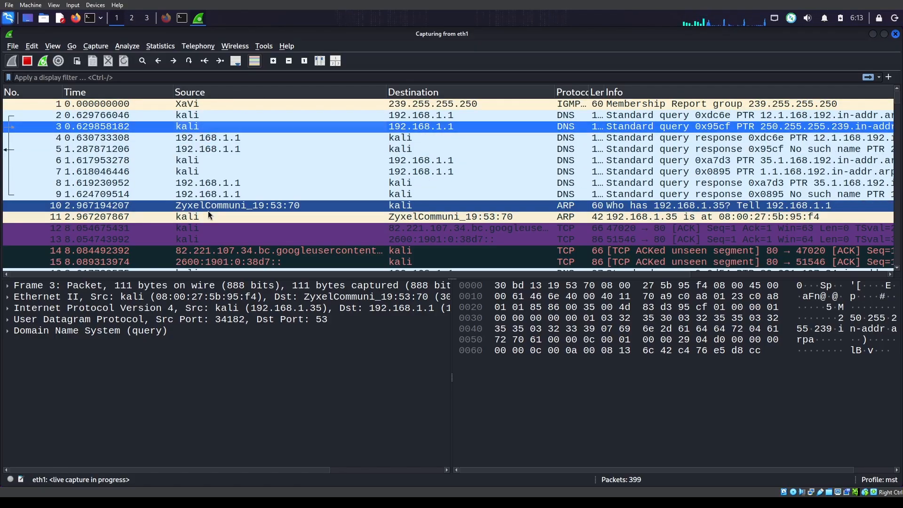
click(423, 105)
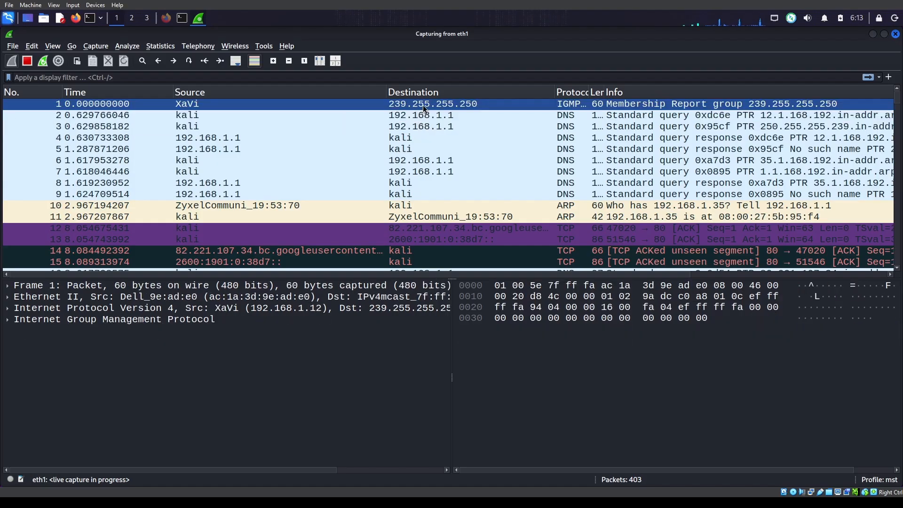
click(424, 137)
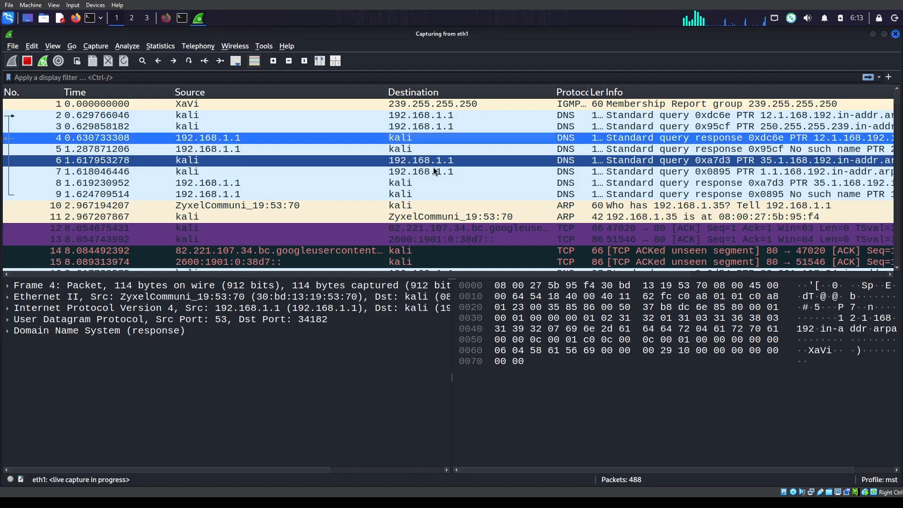
scroll(458, 170, down, 2)
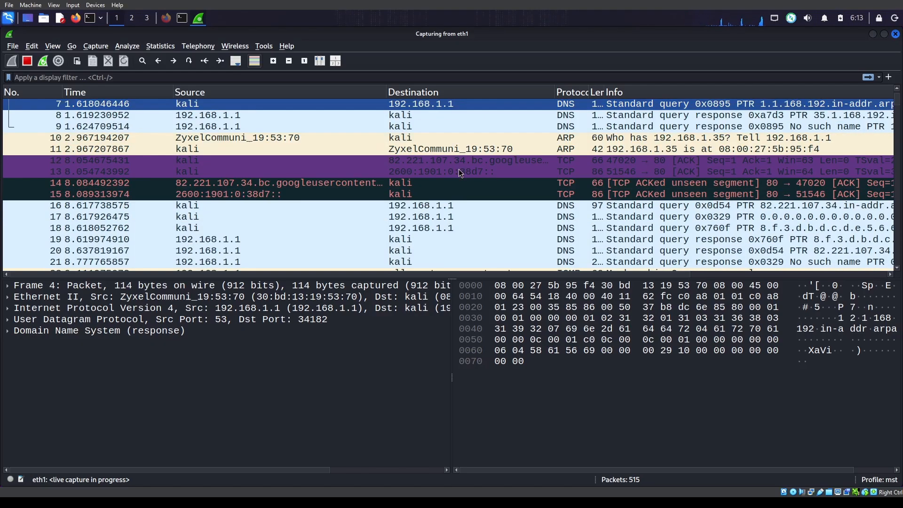
scroll(413, 178, up, 1)
scroll(412, 178, up, 1)
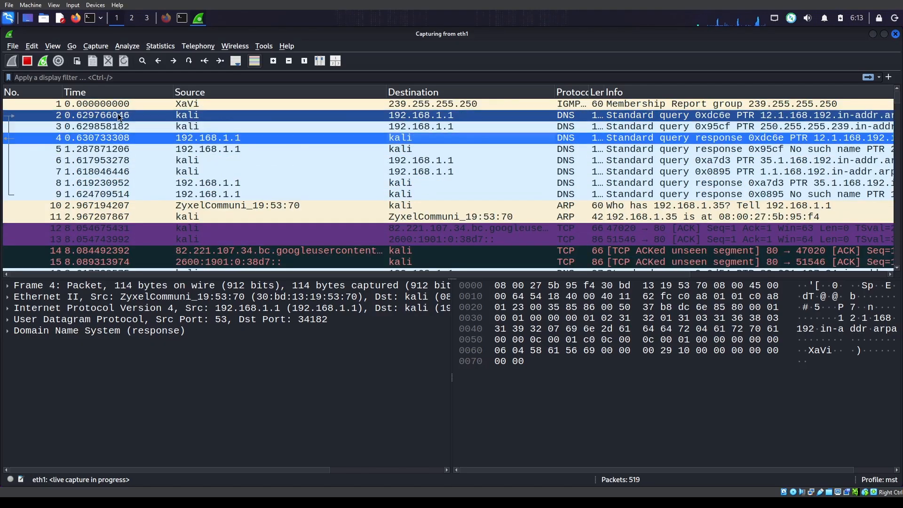
click(83, 107)
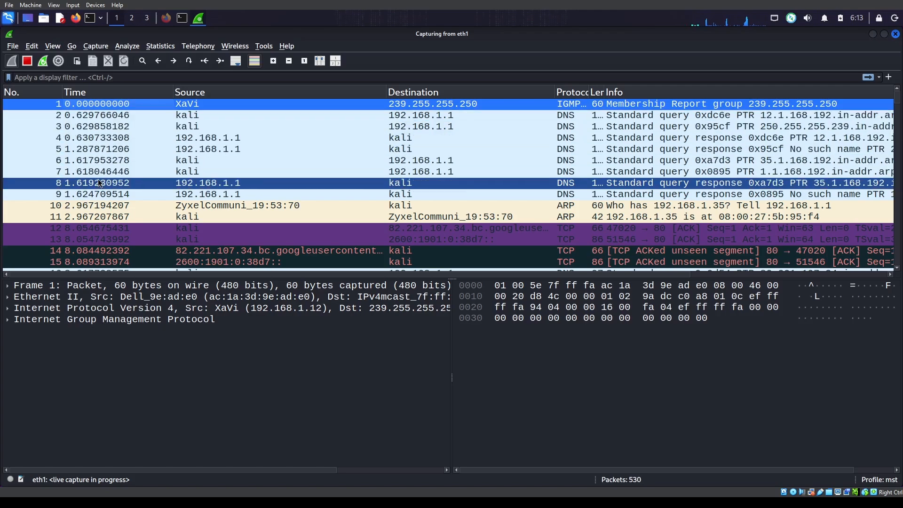
Bring up the Firefox window and minimize it again to return to the newest packets of the live capture.
scroll(96, 155, down, 20)
scroll(99, 184, down, 20)
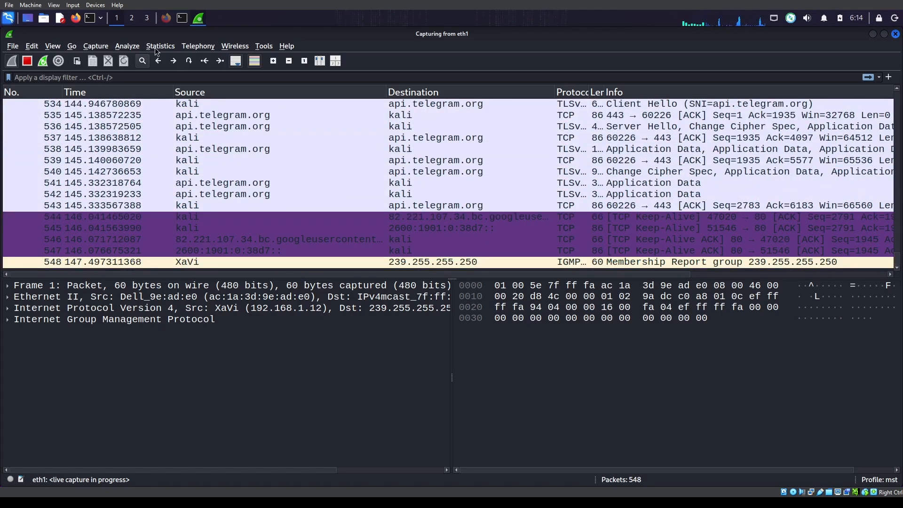
click(167, 19)
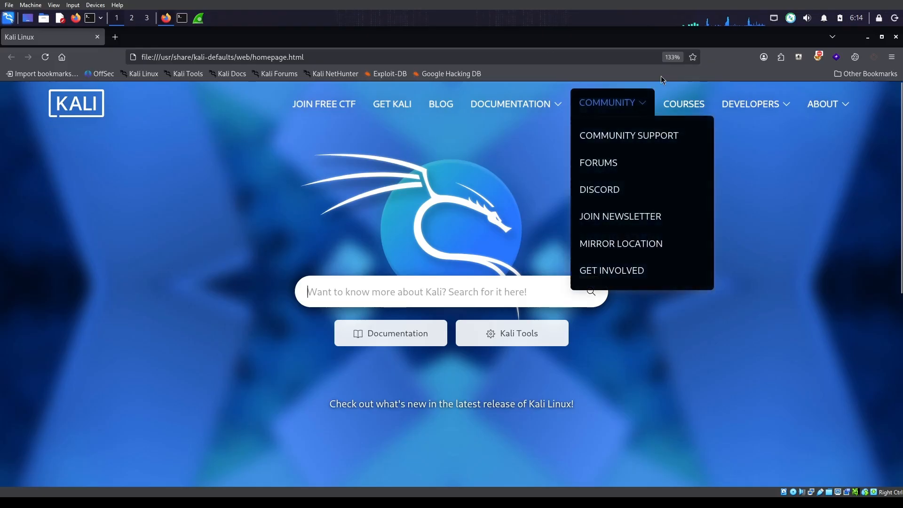
click(869, 38)
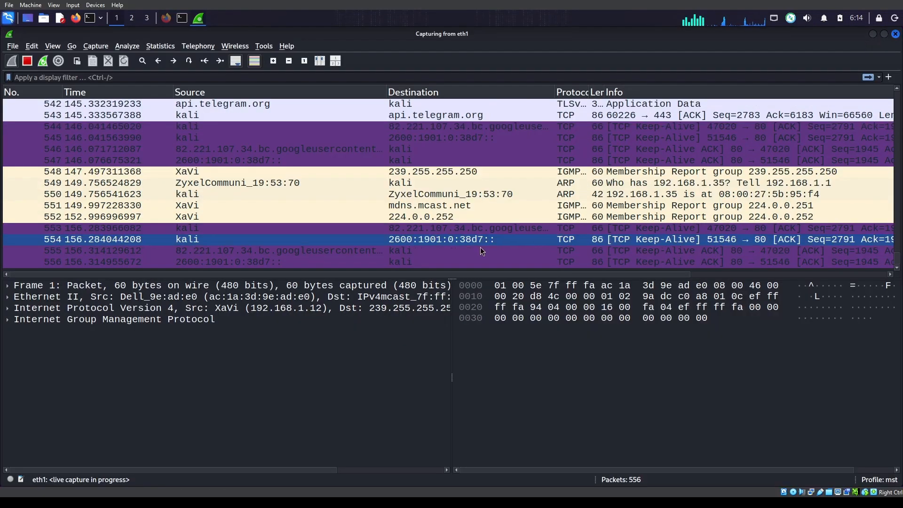
Select packet 473, sent from kali to api.telegram.org, to view its TCP details.
scroll(458, 254, up, 18)
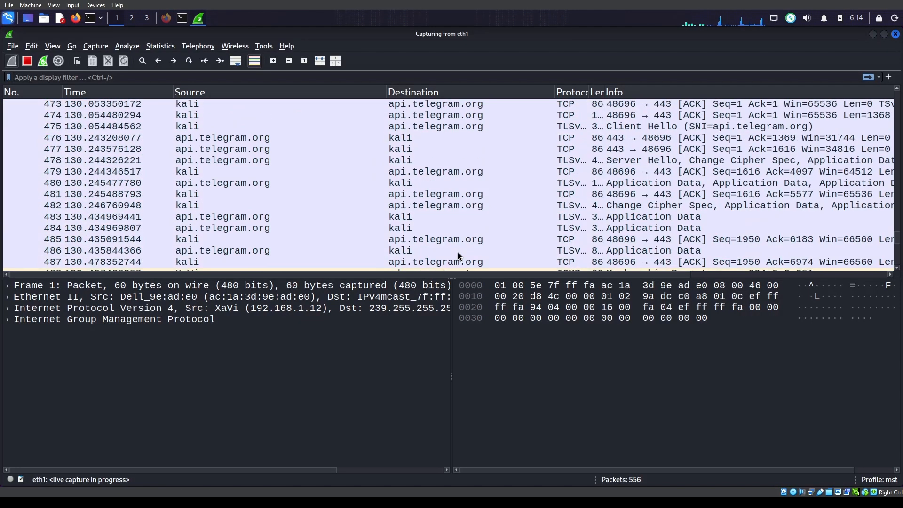
click(393, 241)
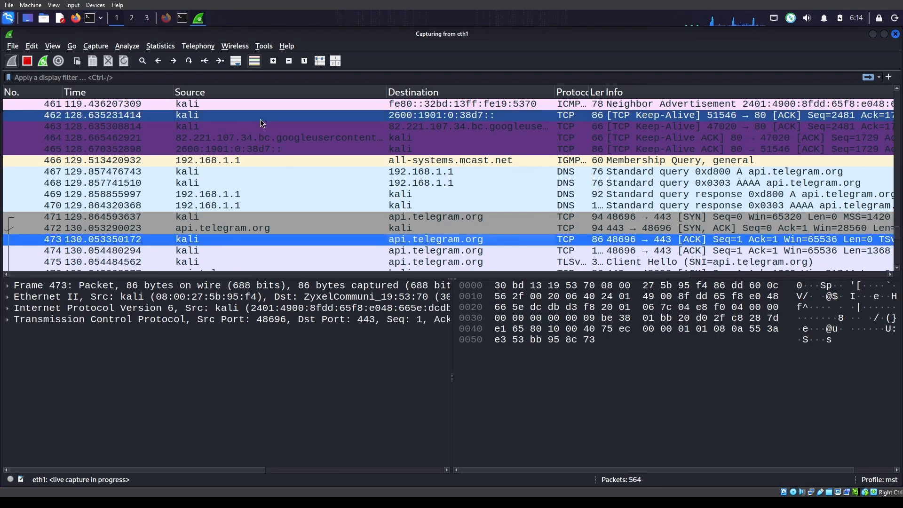
Bring up the Firefox window twice, check workspace 3, and return to the Wireshark capture on workspace 1.
click(167, 18)
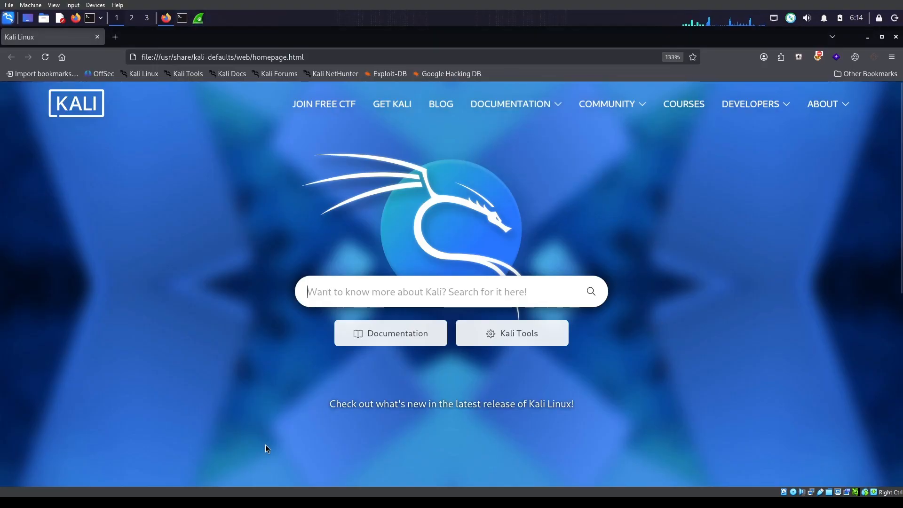
click(867, 38)
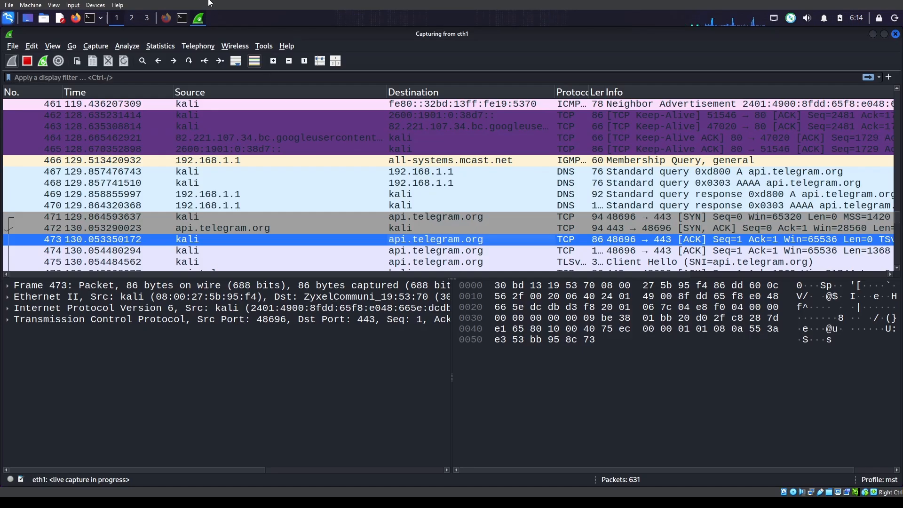
click(171, 17)
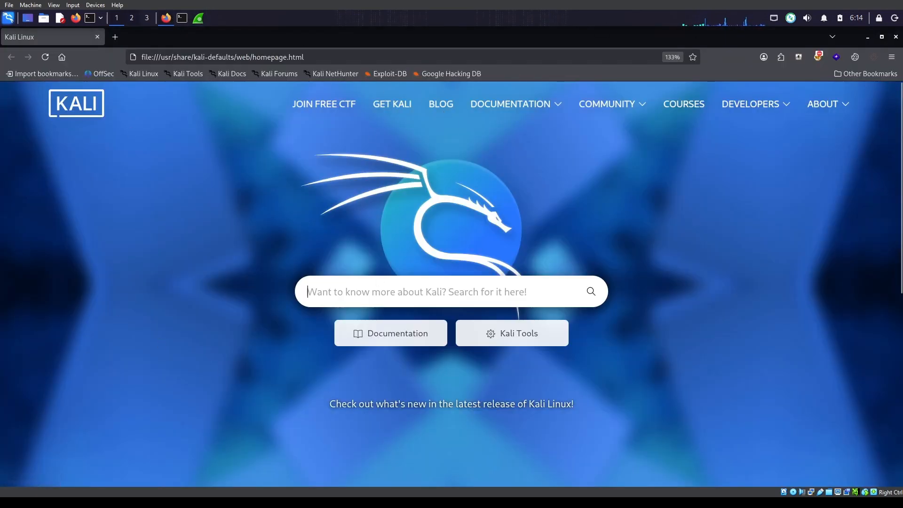
click(141, 20)
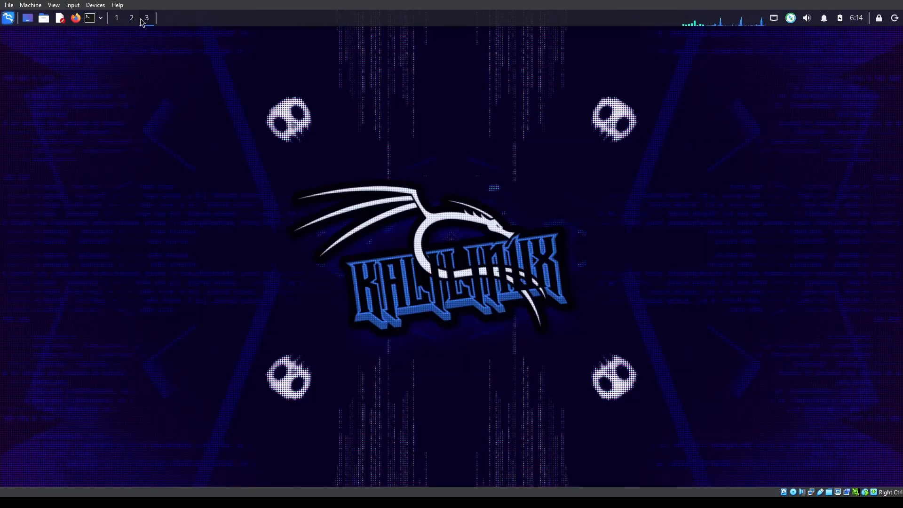
click(117, 19)
click(199, 19)
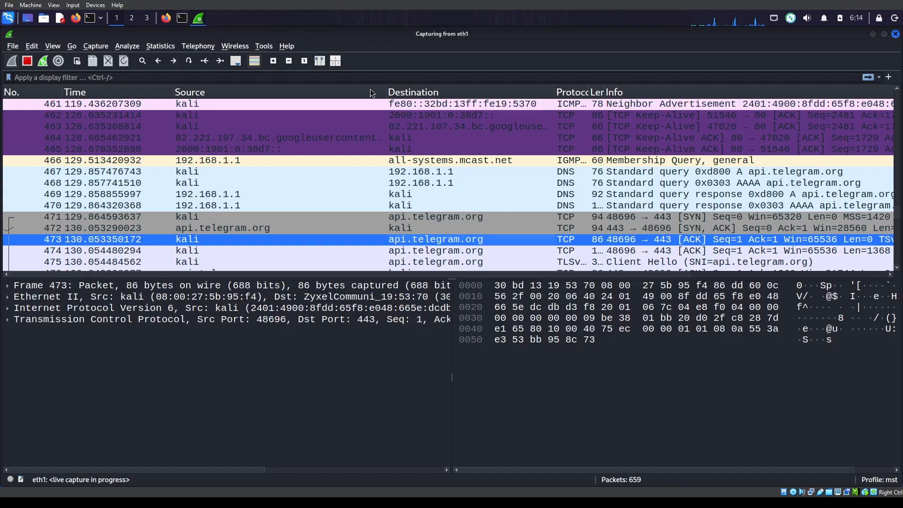
Inspect the details of IGMP packet 488, and of TLS packet 483 sent from api.telegram.org to kali.
scroll(399, 237, down, 7)
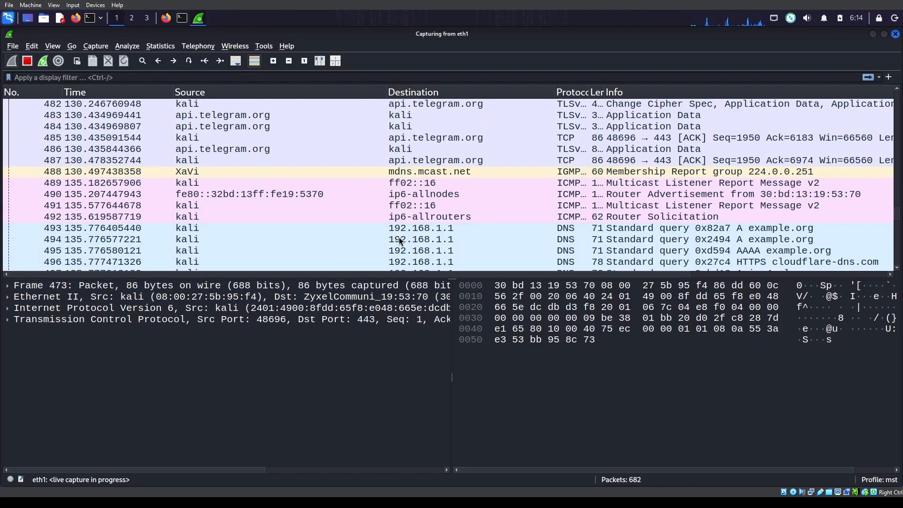
scroll(399, 237, down, 1)
click(326, 138)
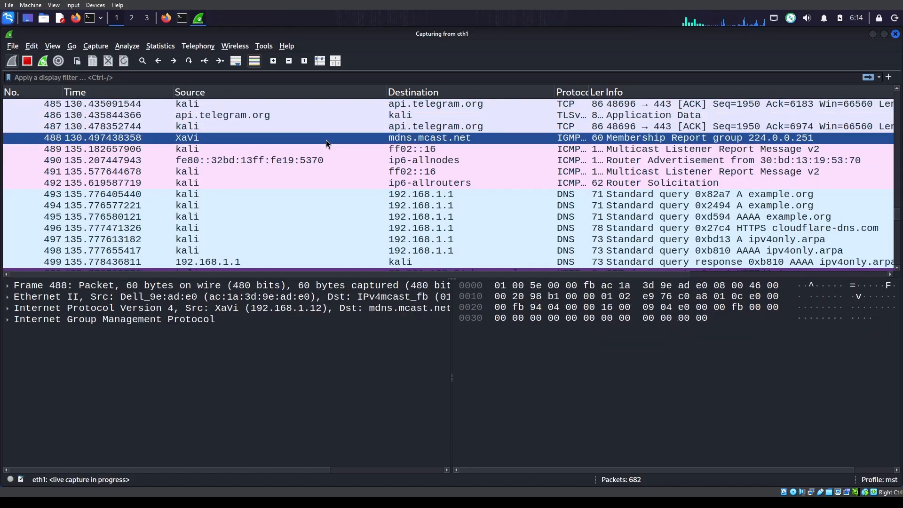
scroll(392, 138, up, 3)
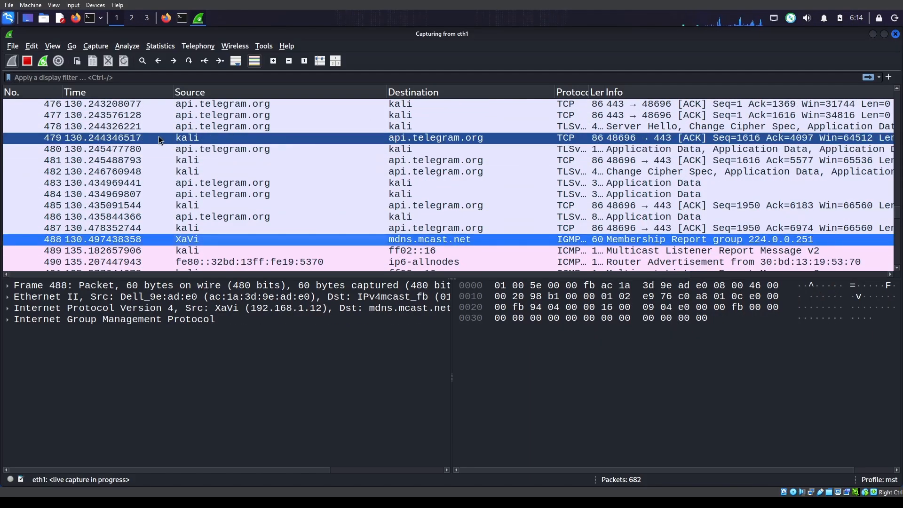
click(188, 184)
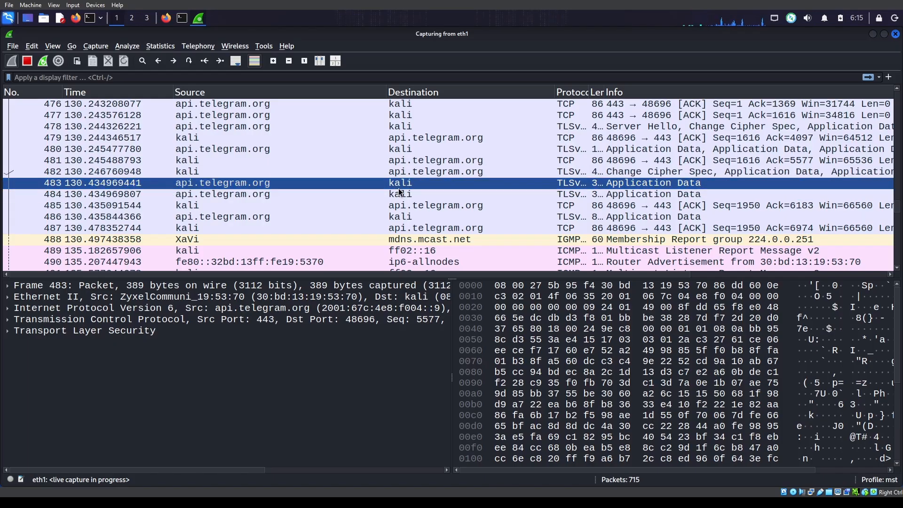
Return to the start of the capture and inspect the details of packet 1 and packet 2.
scroll(374, 194, up, 20)
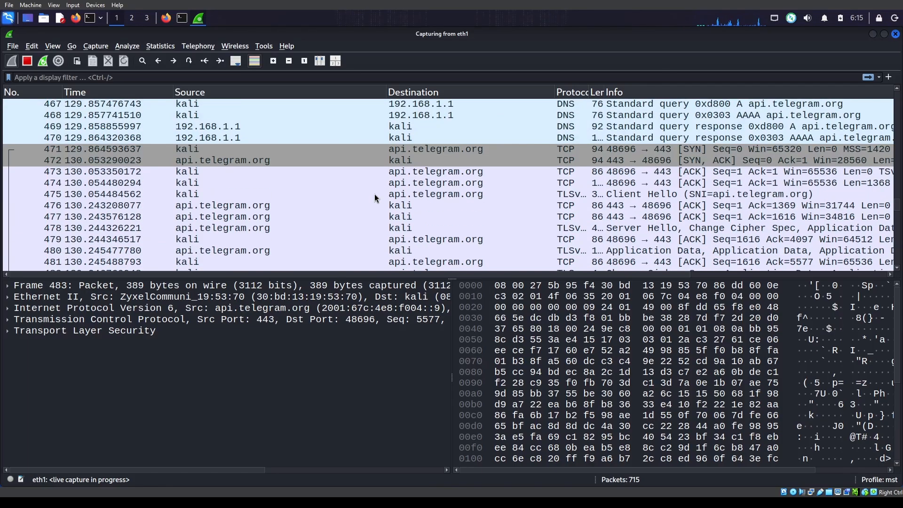
scroll(375, 194, up, 20)
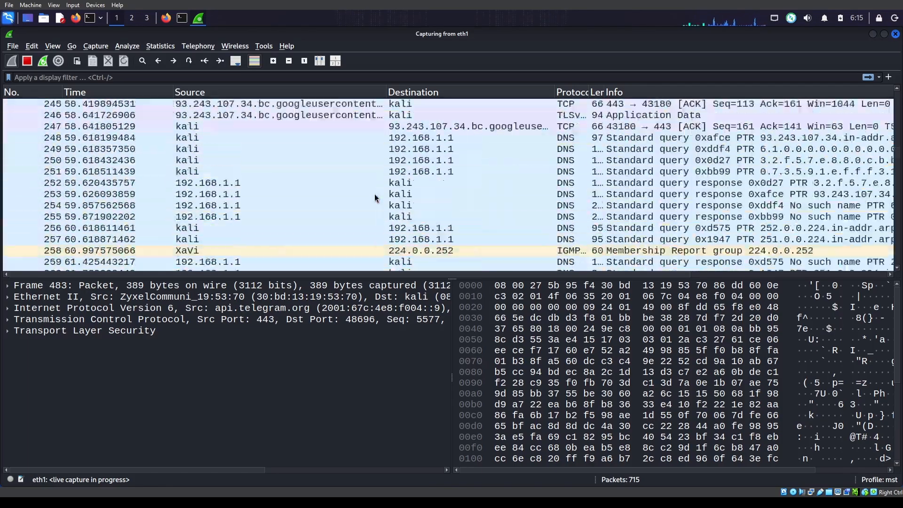
scroll(375, 193, up, 10)
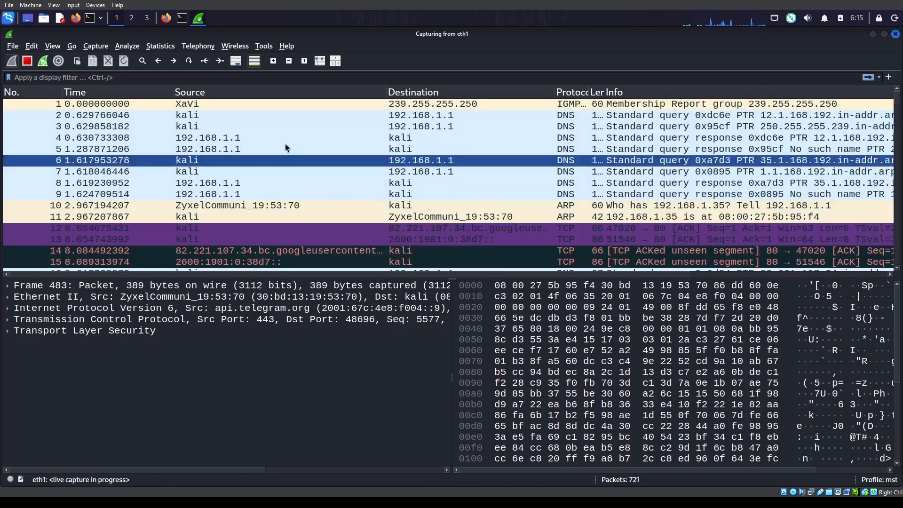
click(247, 104)
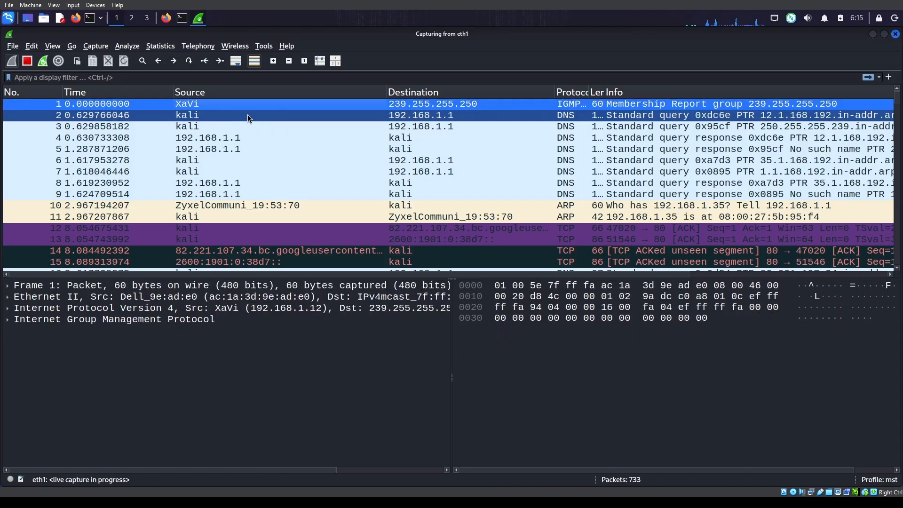
click(249, 119)
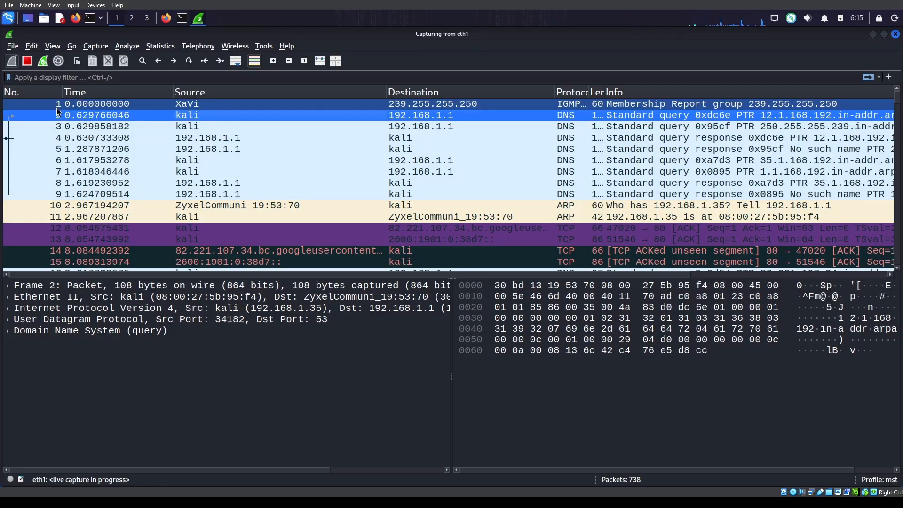
Examine how the packet numbers and time values progress from the first to the newest packet, ending back at packet 1.
scroll(63, 185, down, 20)
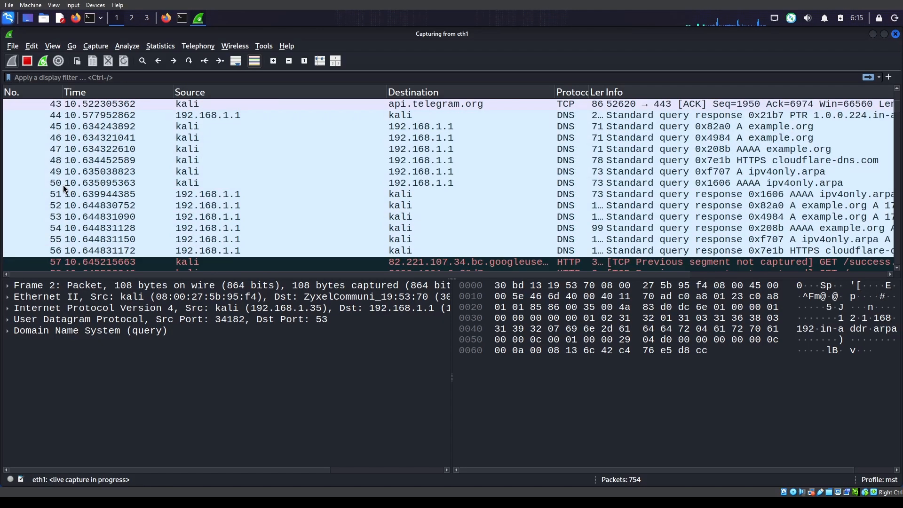
scroll(64, 186, up, 20)
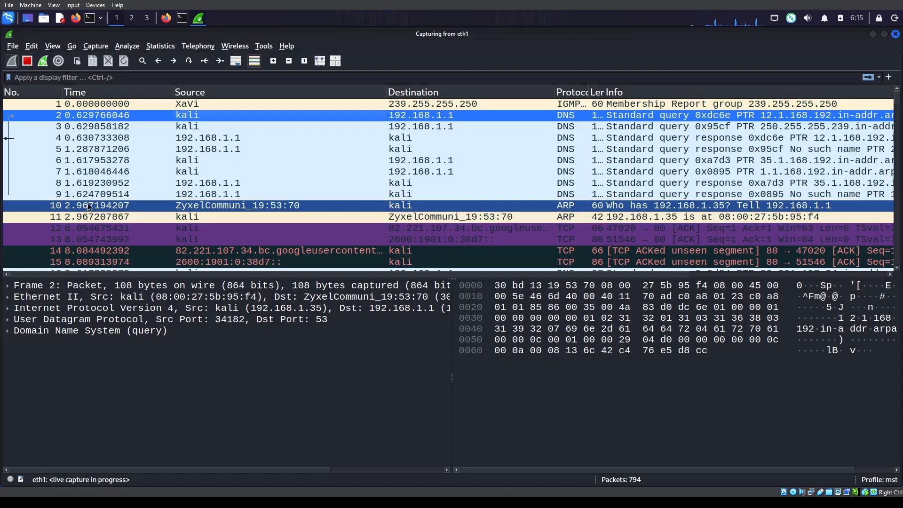
scroll(82, 183, down, 1)
scroll(87, 207, down, 20)
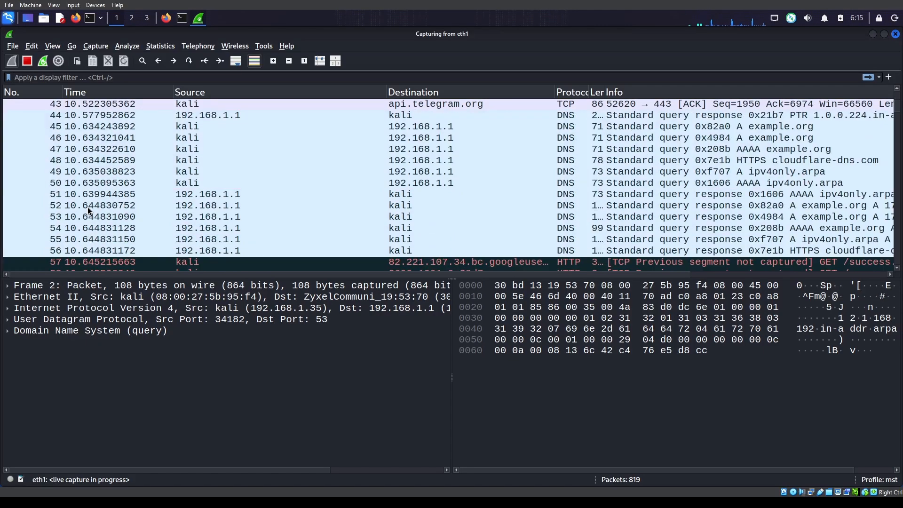
scroll(88, 210, down, 20)
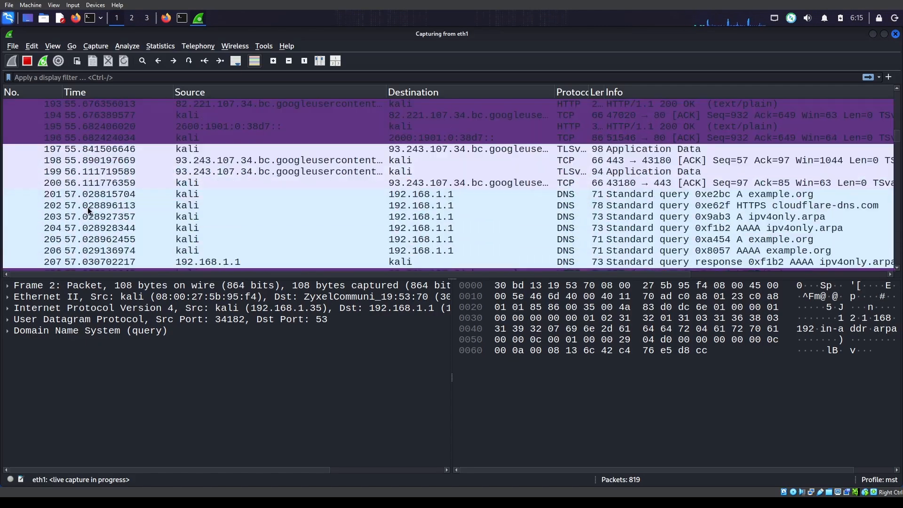
scroll(88, 210, down, 20)
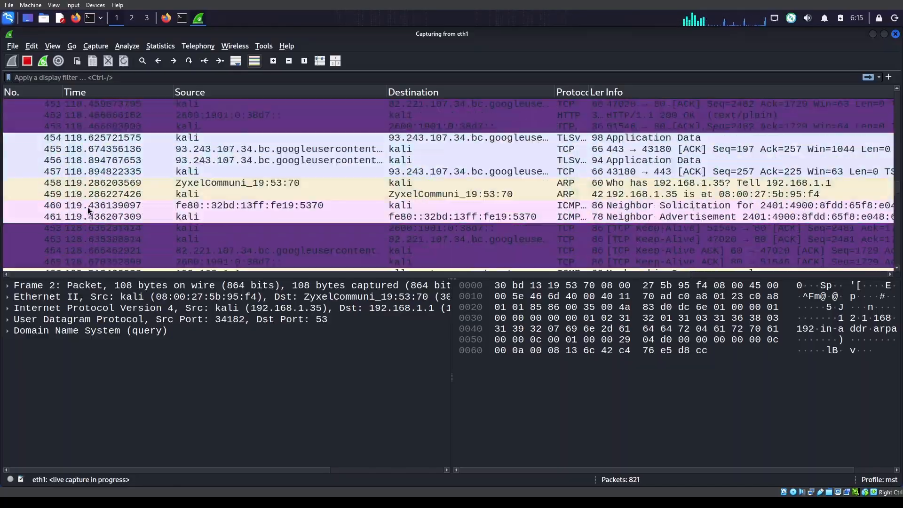
scroll(88, 210, down, 20)
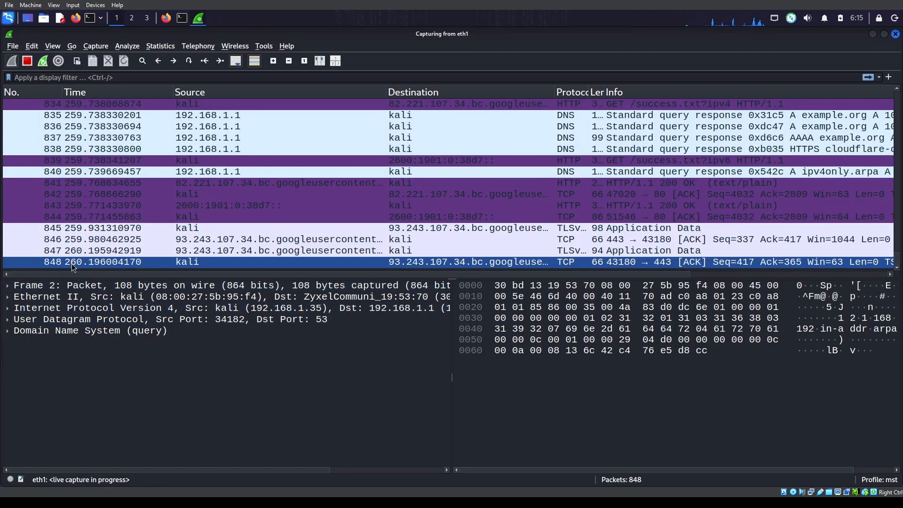
scroll(71, 264, up, 20)
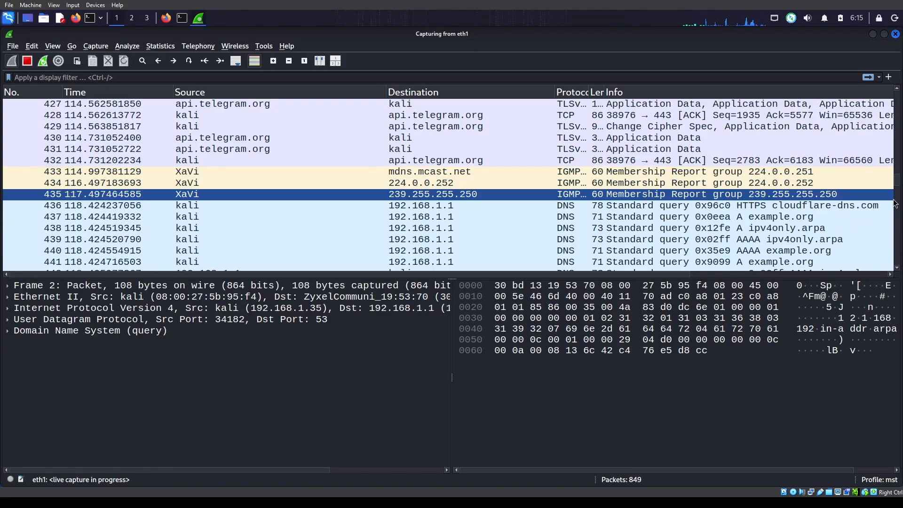
scroll(899, 206, down, 3)
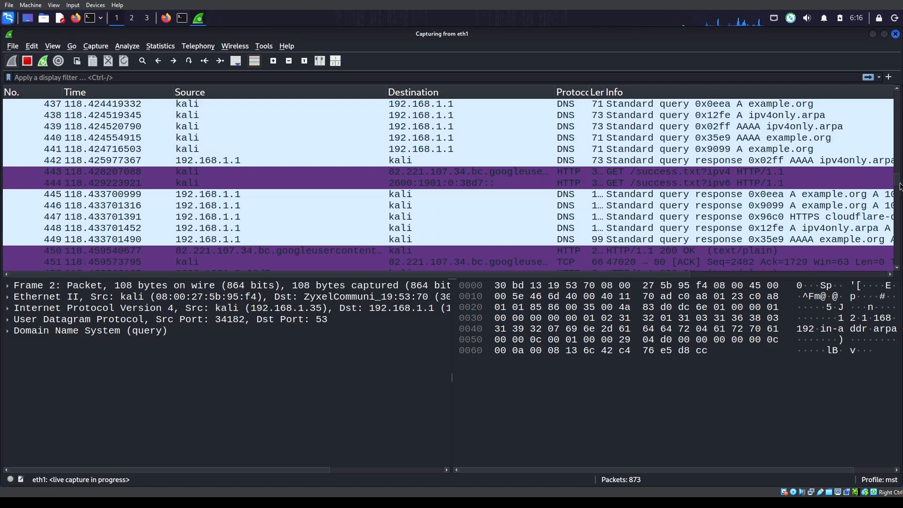
drag(899, 187, 899, 88)
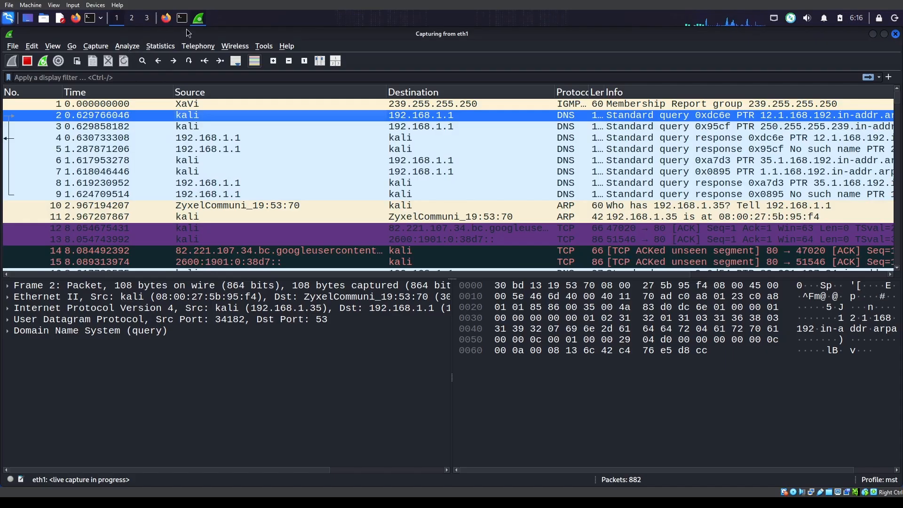
Look over the first captured packets and inspect the details of DNS packet 3 and then DNS packet 2.
scroll(194, 131, down, 4)
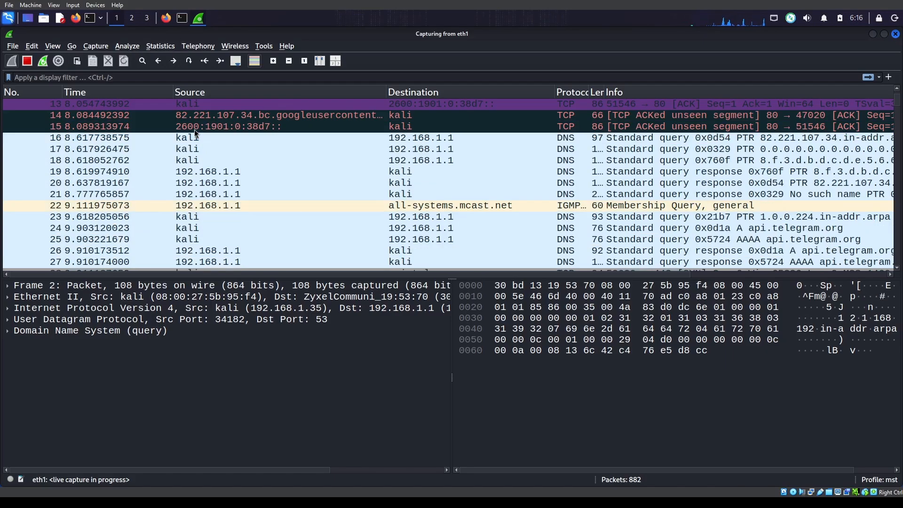
scroll(194, 132, up, 4)
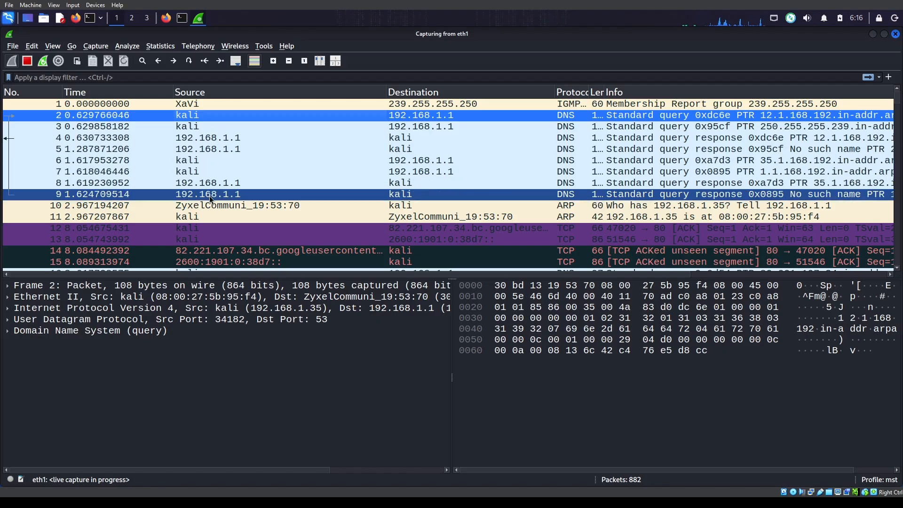
click(156, 129)
scroll(156, 132, down, 5)
scroll(157, 132, up, 5)
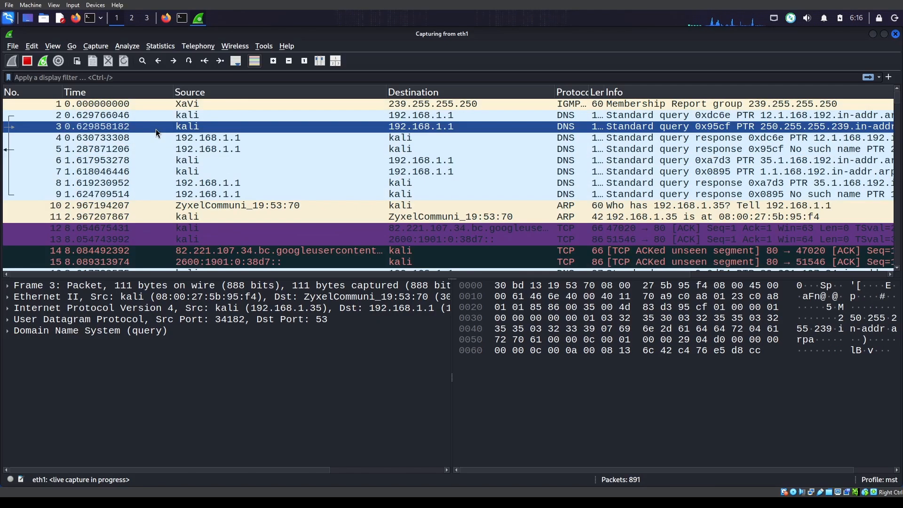
click(155, 115)
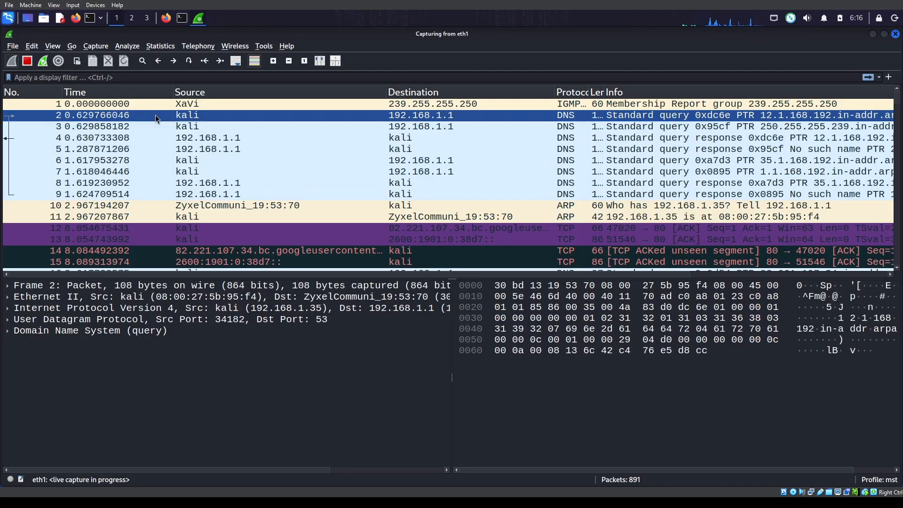
Alternate between Firefox and the Wireshark capture, selecting packets 3 and 4, and finish with Firefox minimized.
click(168, 21)
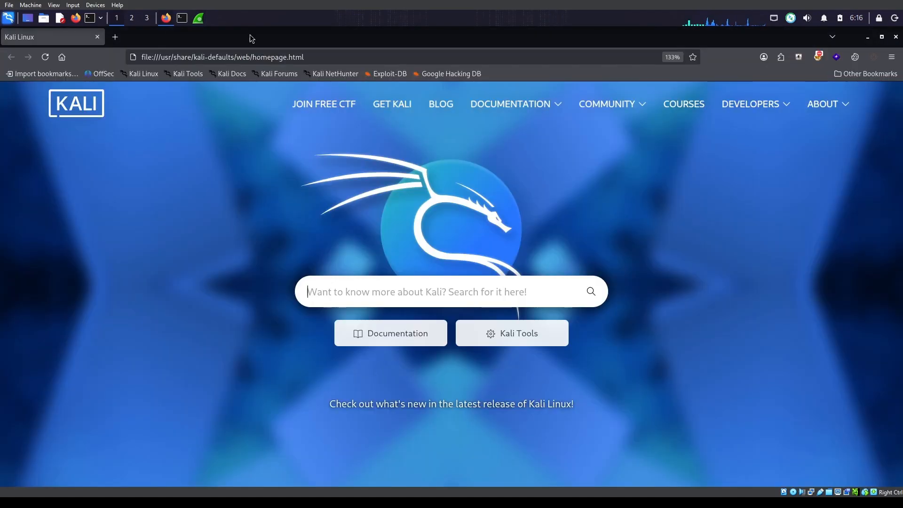
click(198, 19)
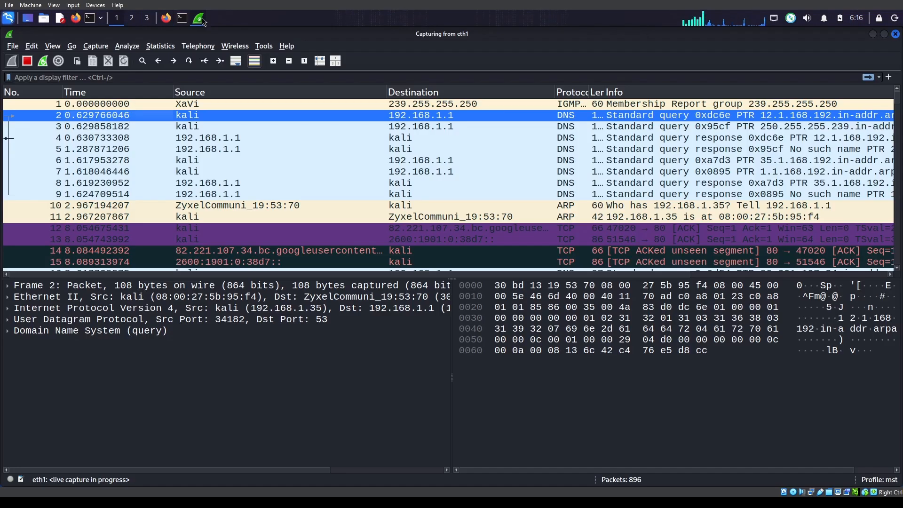
click(171, 122)
click(178, 140)
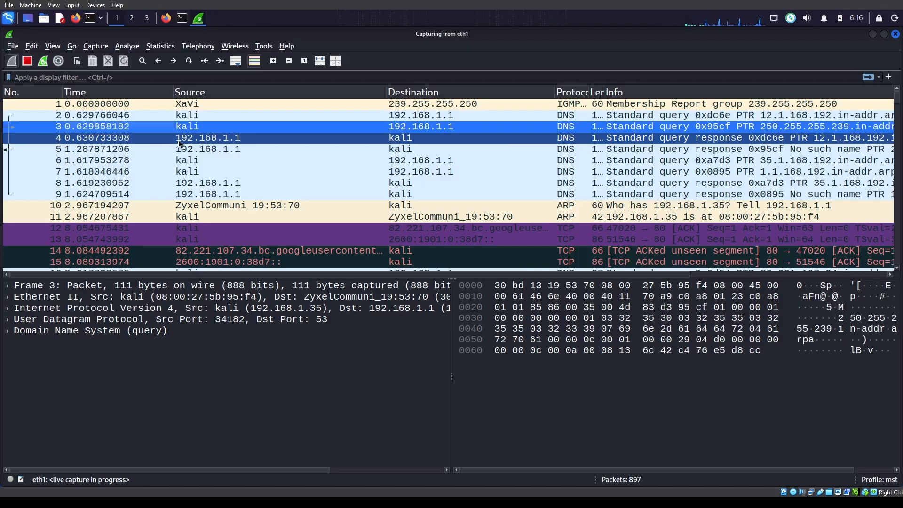
click(160, 20)
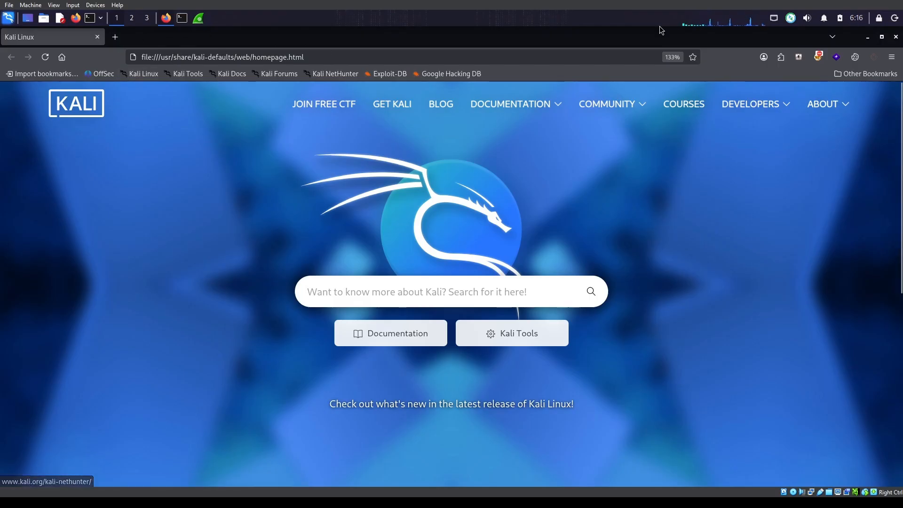
click(867, 38)
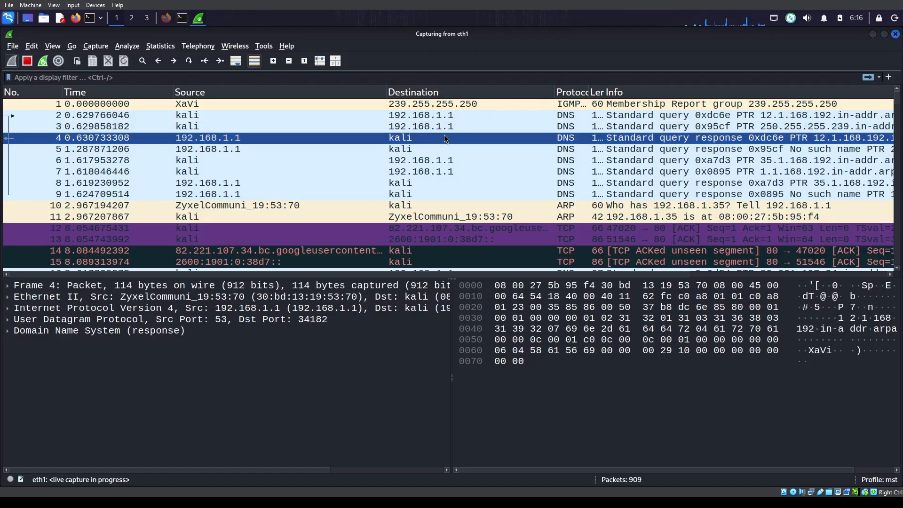
Examine the sources and destinations from packet 4 down to the newest captured packets, and briefly show Firefox before minimizing it.
scroll(253, 186, down, 20)
scroll(254, 183, down, 20)
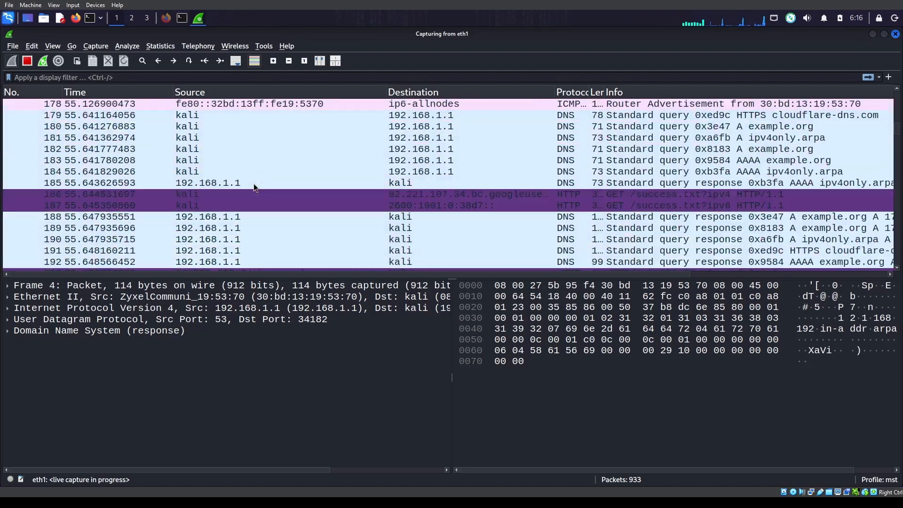
scroll(253, 187, down, 1)
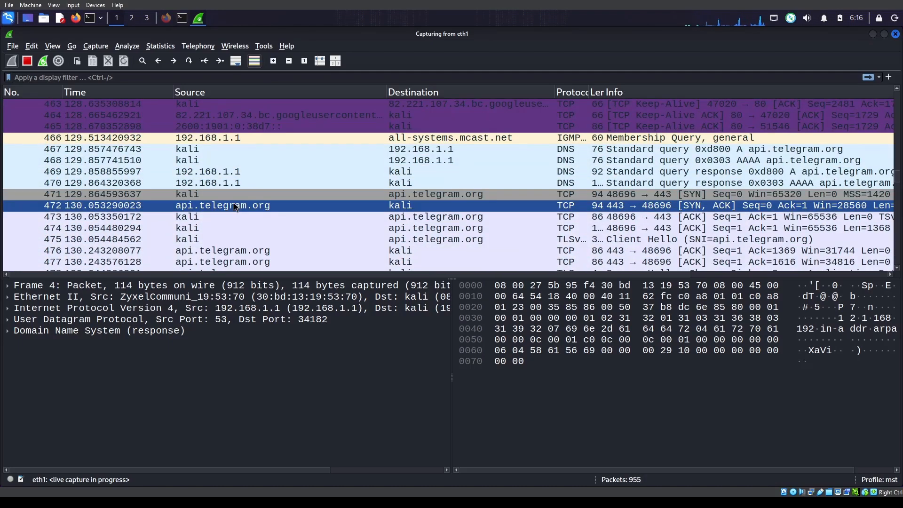
scroll(900, 188, down, 15)
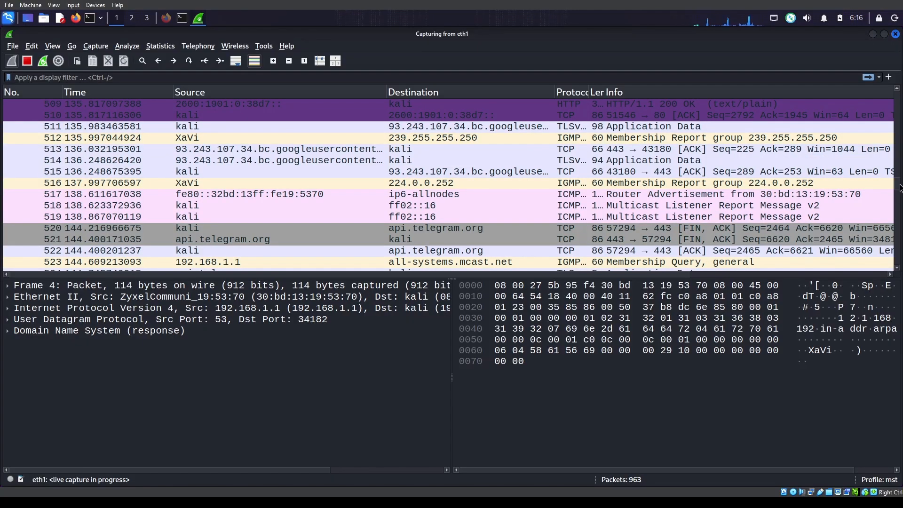
drag(901, 188, 900, 272)
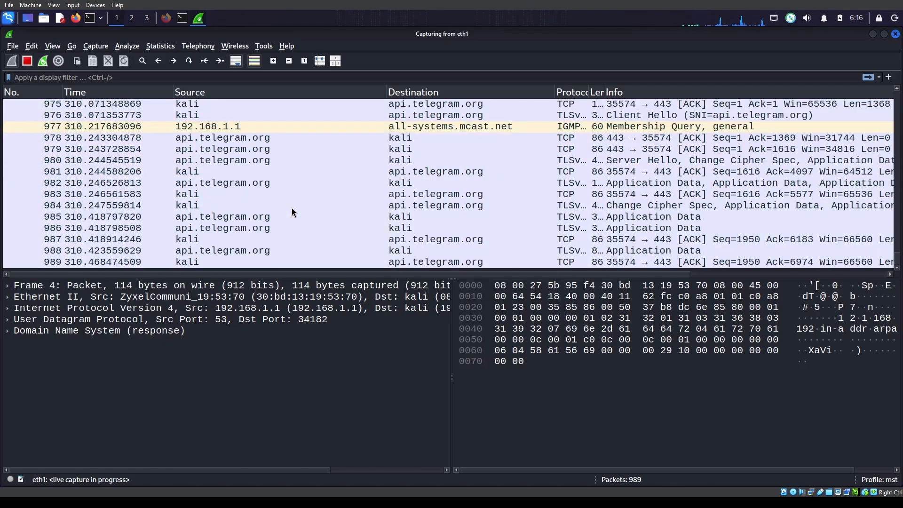
click(75, 237)
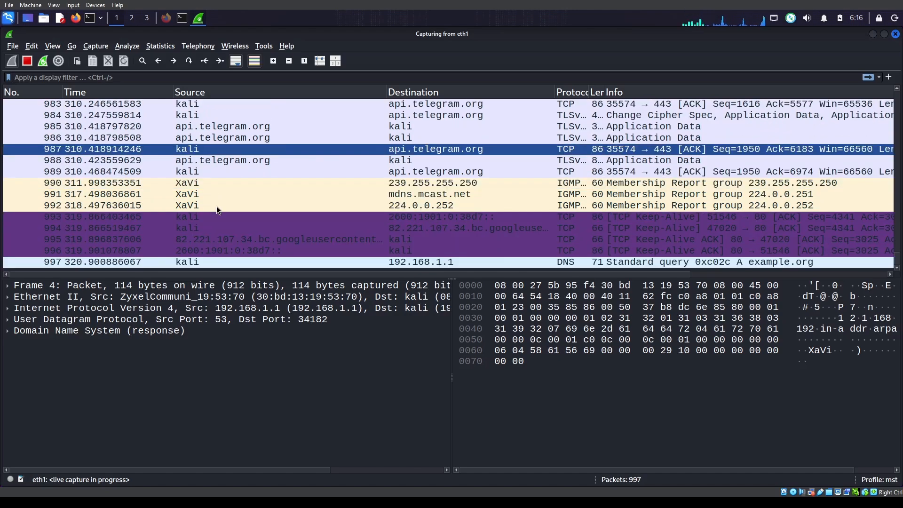
scroll(216, 183, up, 10)
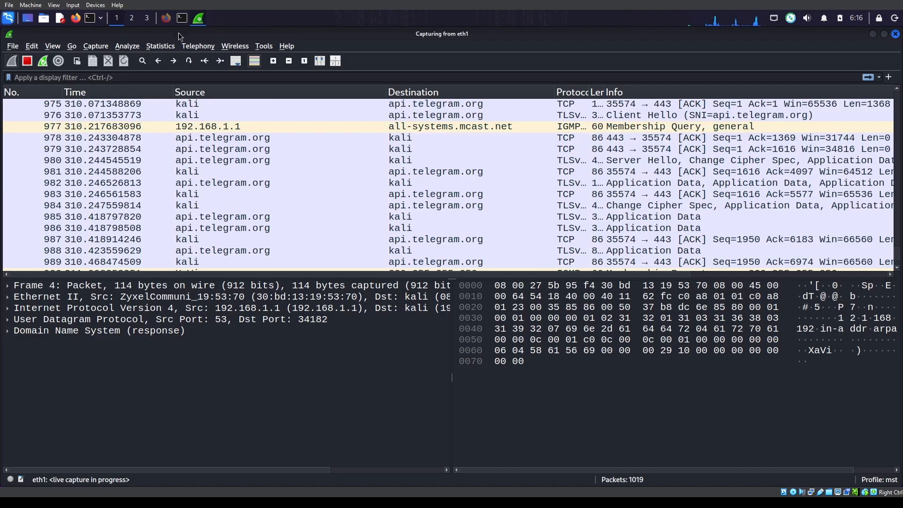
click(166, 18)
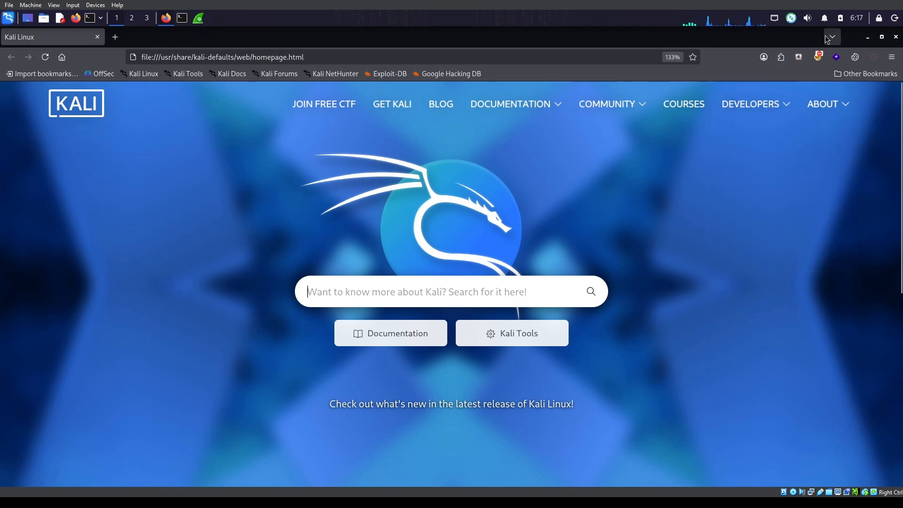
click(868, 37)
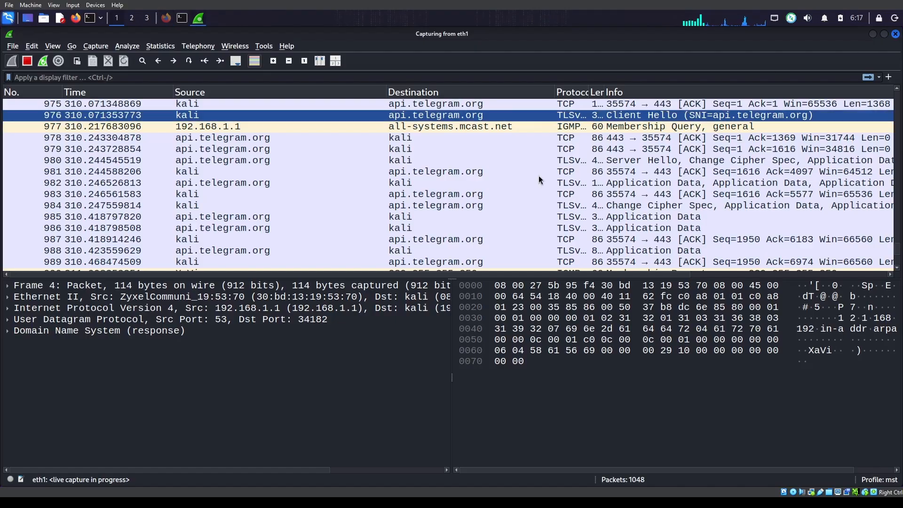
Go back through the earlier packets and inspect the details of TCP packet 883 and TCP packet 867.
scroll(202, 172, up, 20)
scroll(202, 172, down, 15)
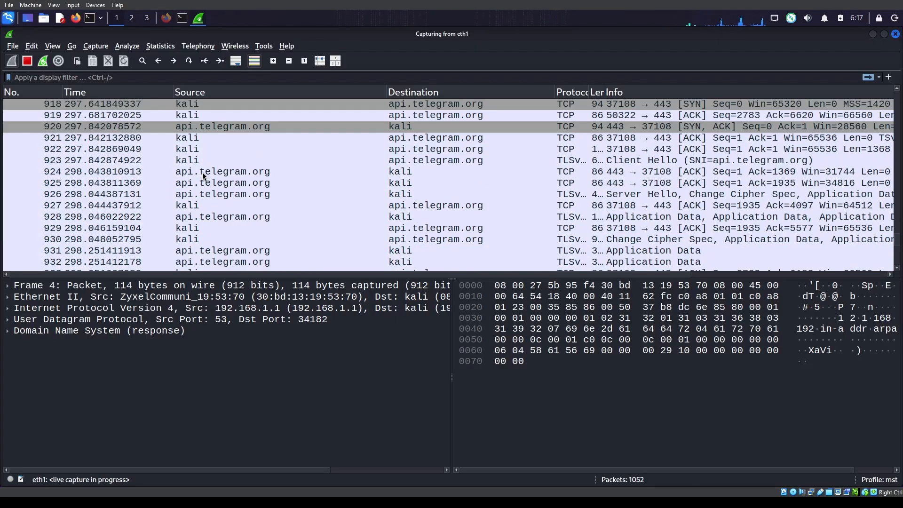
scroll(202, 172, up, 12)
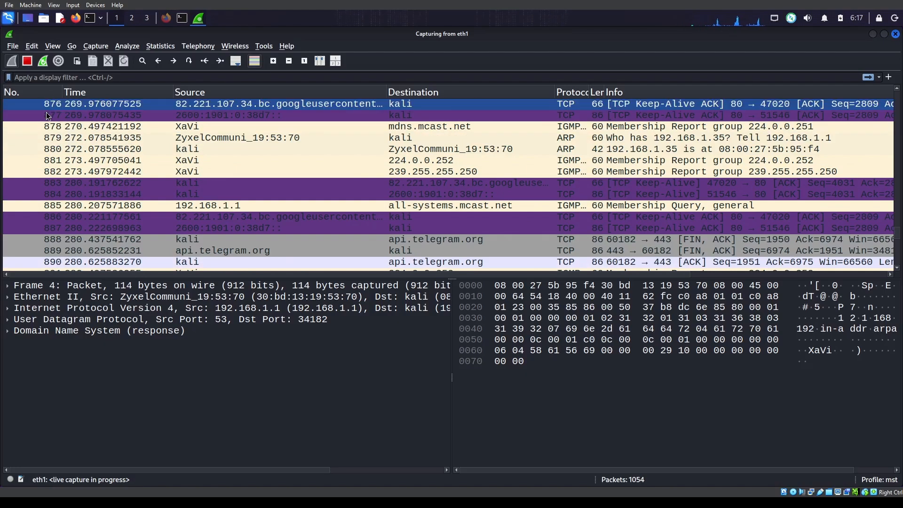
click(84, 104)
click(191, 183)
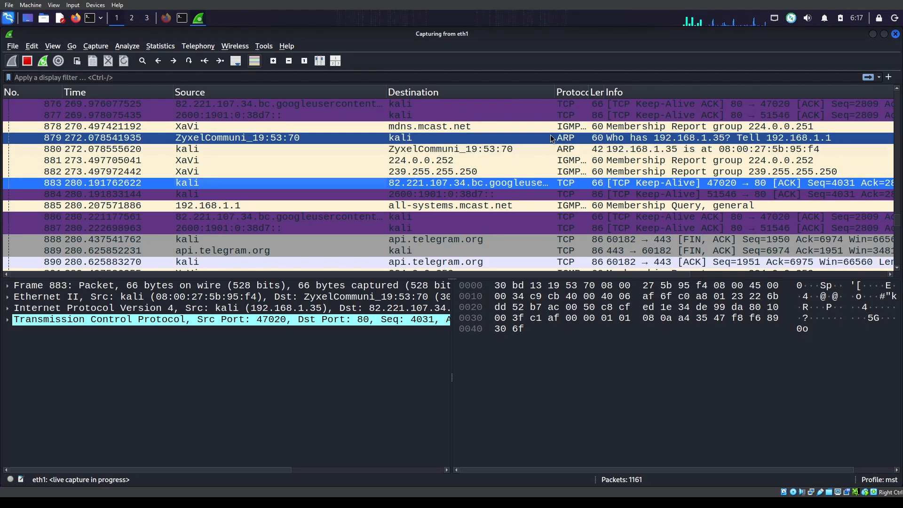
scroll(435, 174, up, 4)
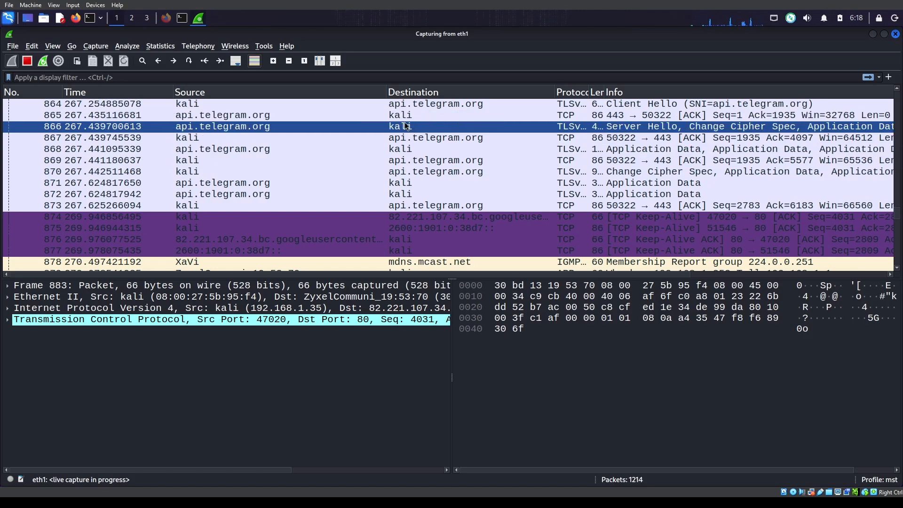
click(462, 138)
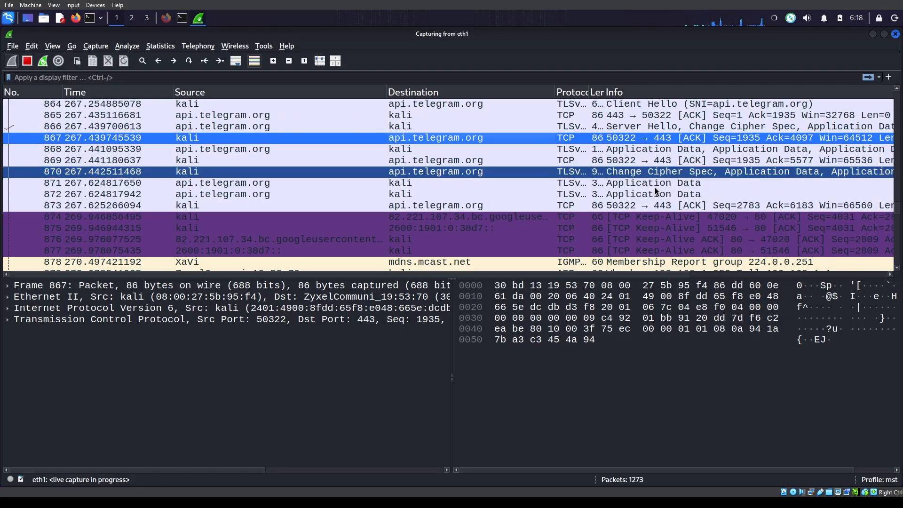
Review the protocols and info of the packets captured before packet 867, going back to around packet 458.
scroll(302, 182, up, 20)
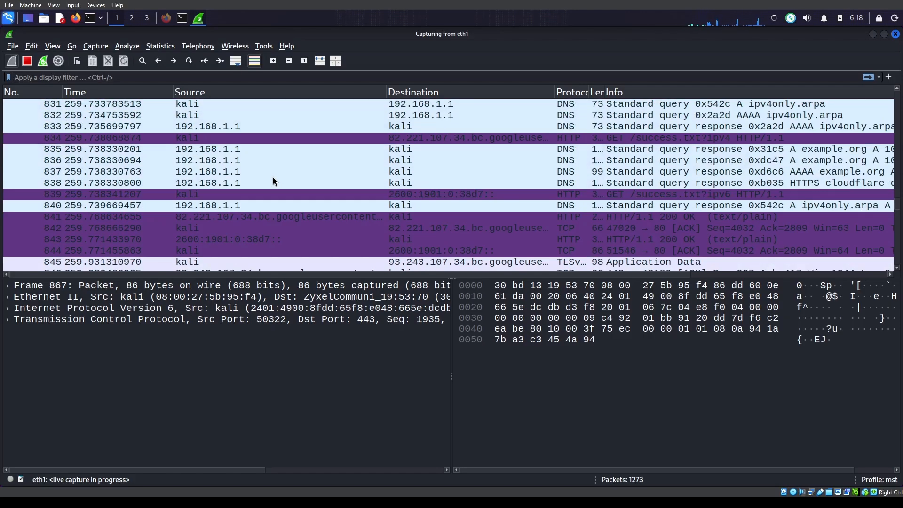
scroll(275, 181, up, 20)
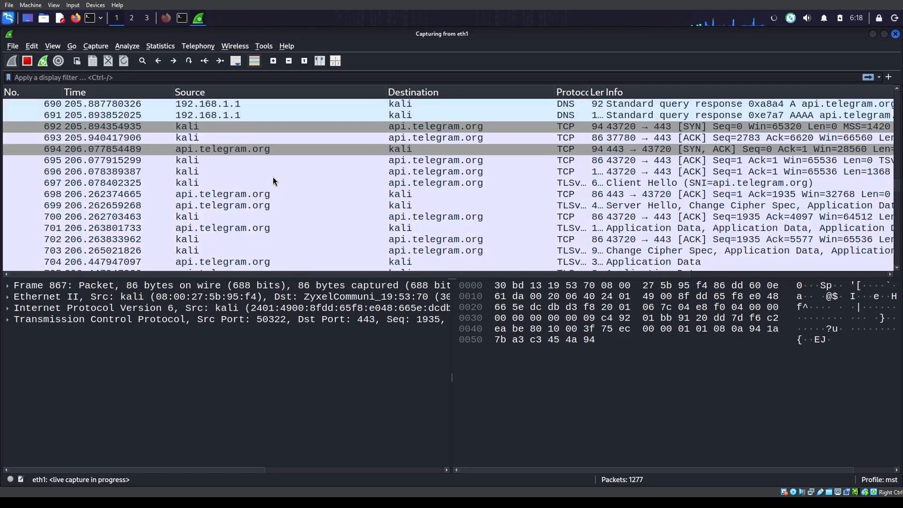
scroll(275, 182, up, 6)
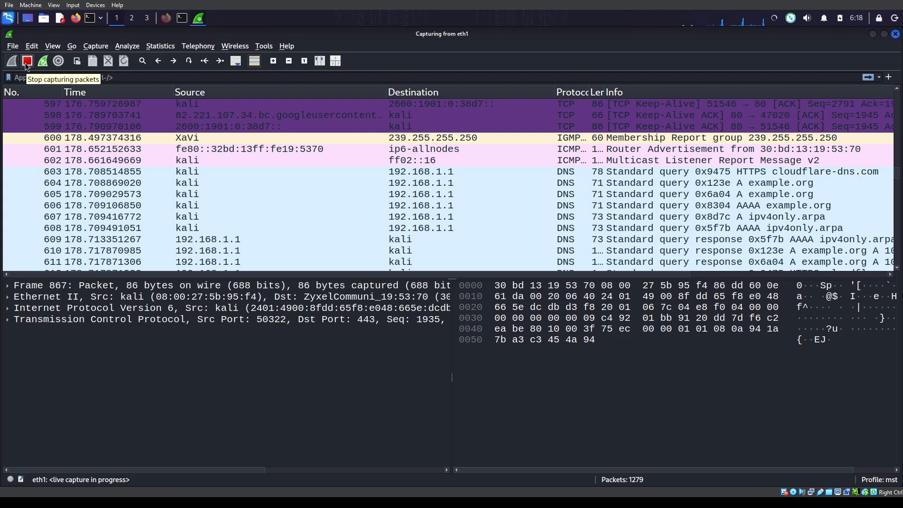
click(156, 158)
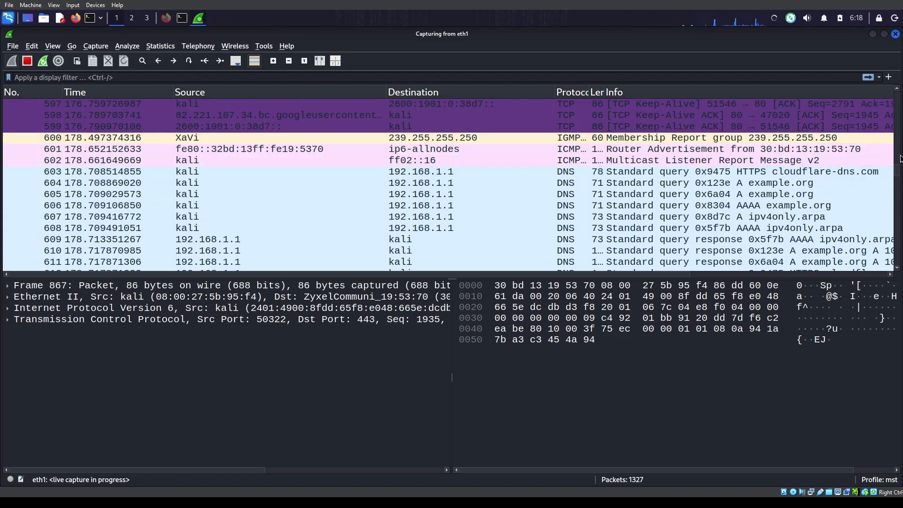
scroll(898, 118, up, 3)
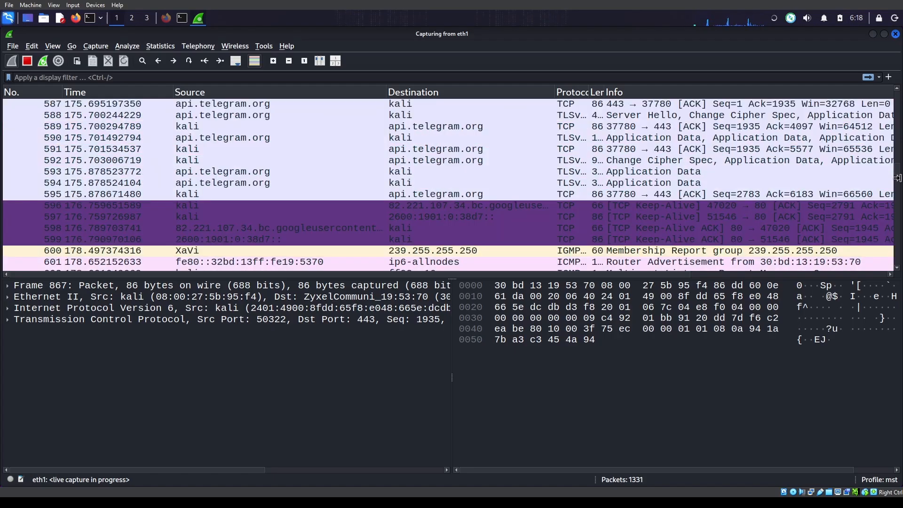
drag(902, 175, 900, 185)
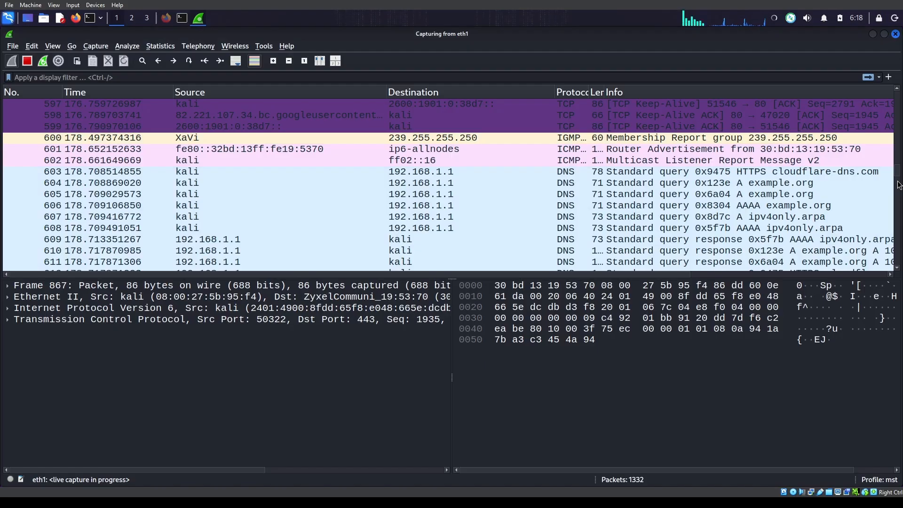
scroll(742, 190, down, 7)
click(741, 194)
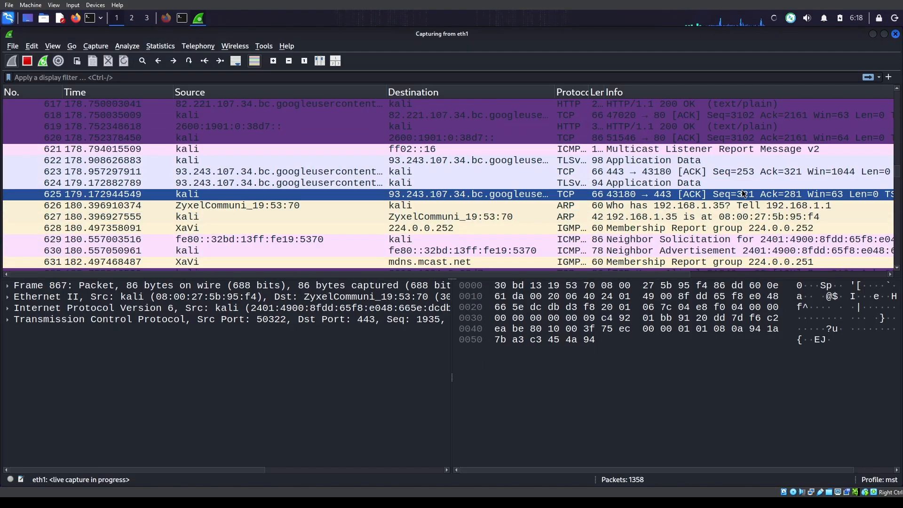
scroll(743, 193, up, 20)
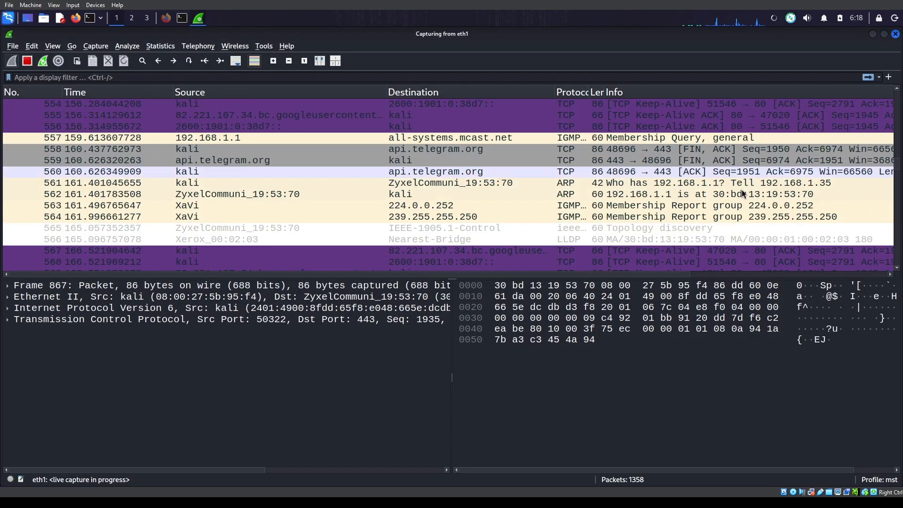
scroll(741, 190, up, 20)
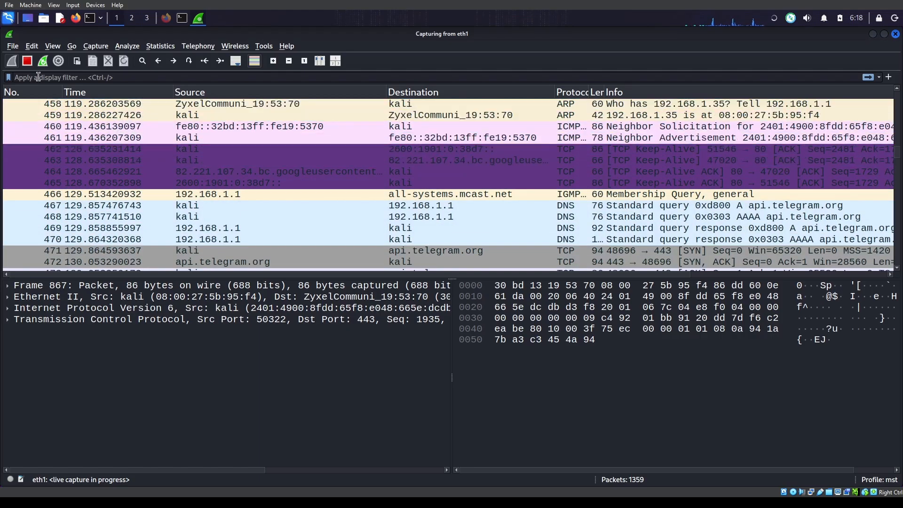
Look over the TCP Keep-Alive and DNS packets from around packet 462 onward, ending at the newest captured packets.
click(190, 170)
key(Up)
key(Up)
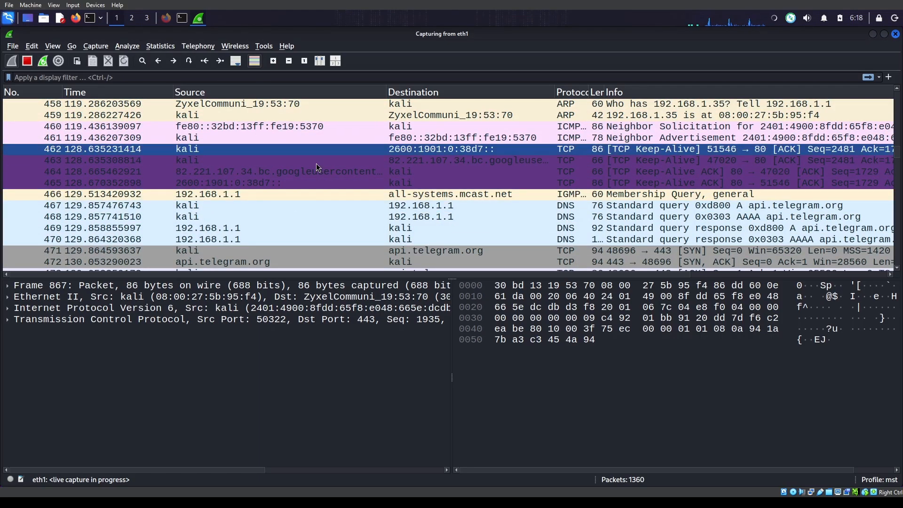
scroll(286, 153, down, 20)
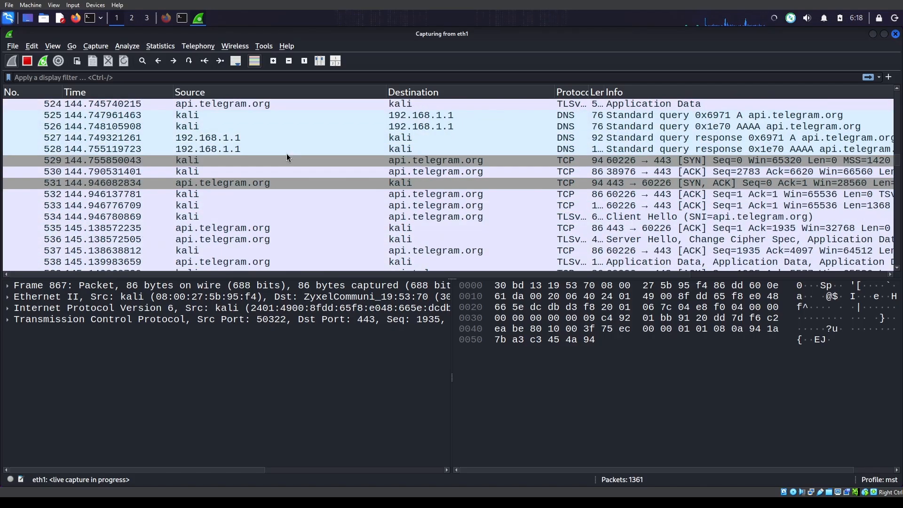
scroll(286, 153, down, 6)
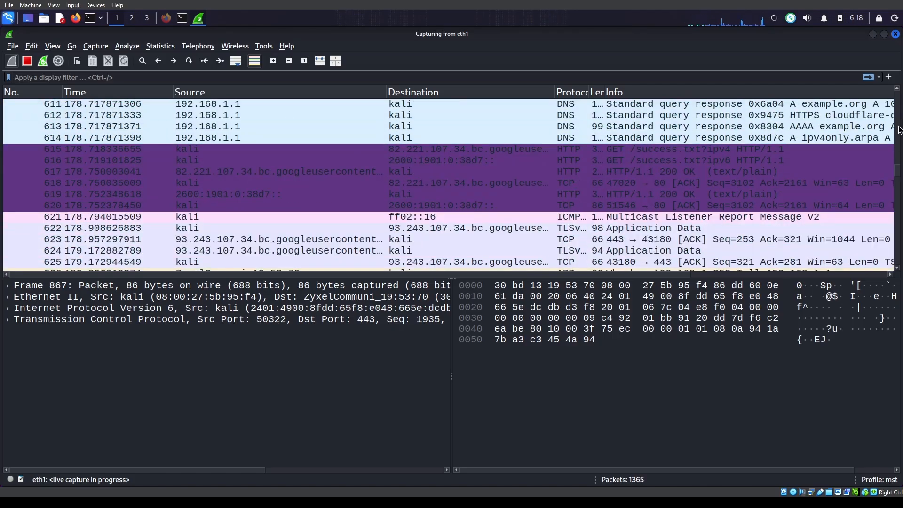
scroll(900, 125, up, 3)
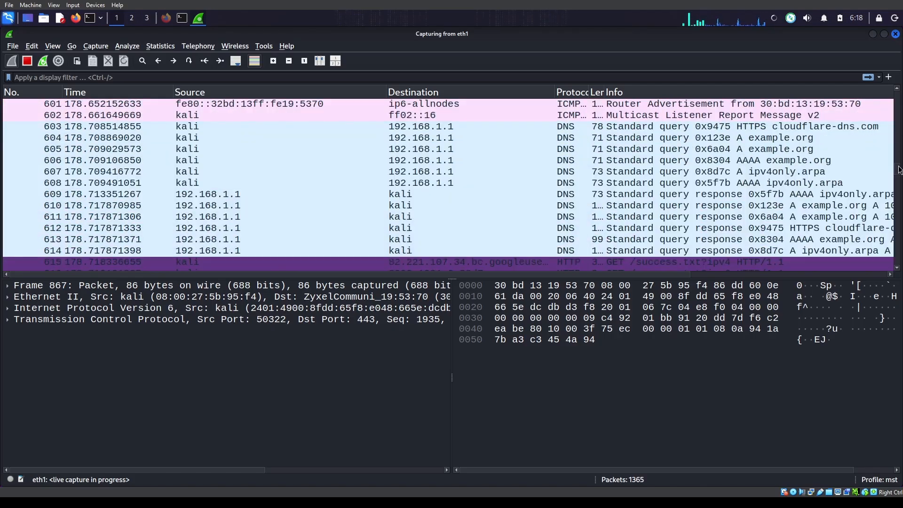
drag(899, 169, 900, 266)
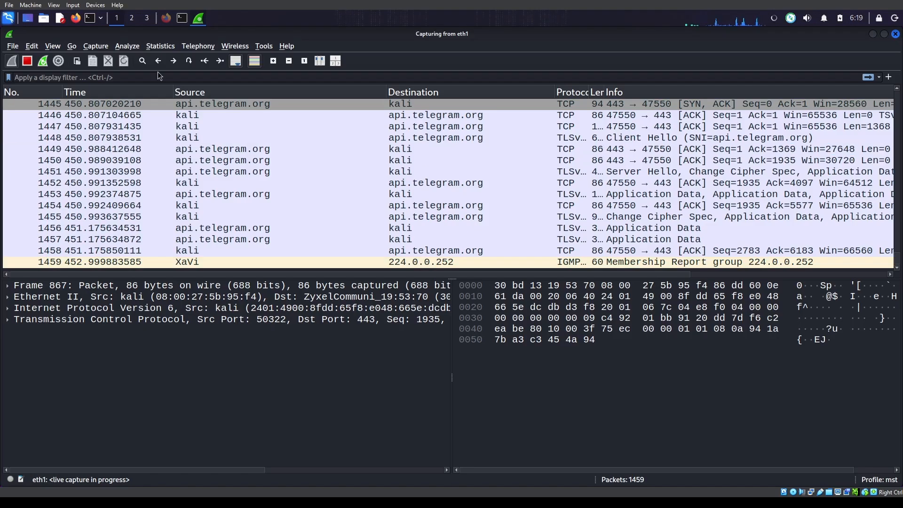
Show Firefox and minimize it, and examine the sources, destinations and protocols of the newest packets, from around packet 1365 onward.
click(164, 19)
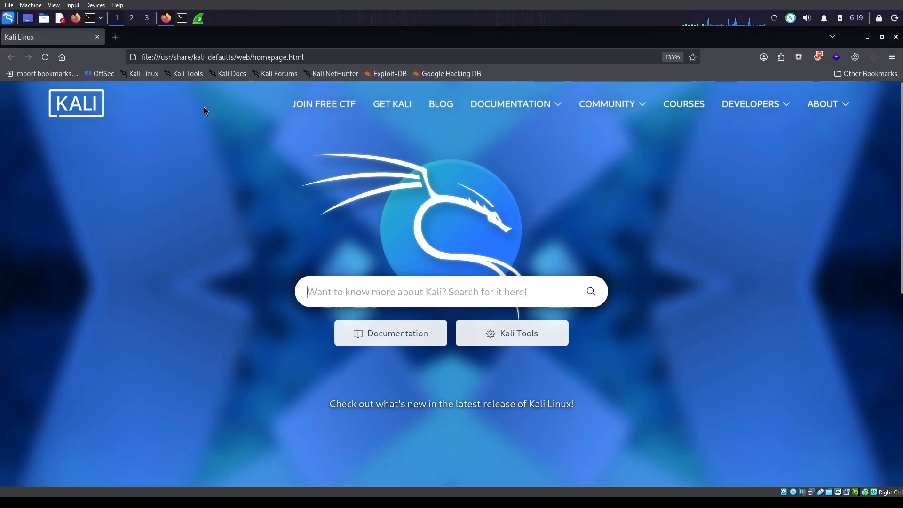
click(167, 18)
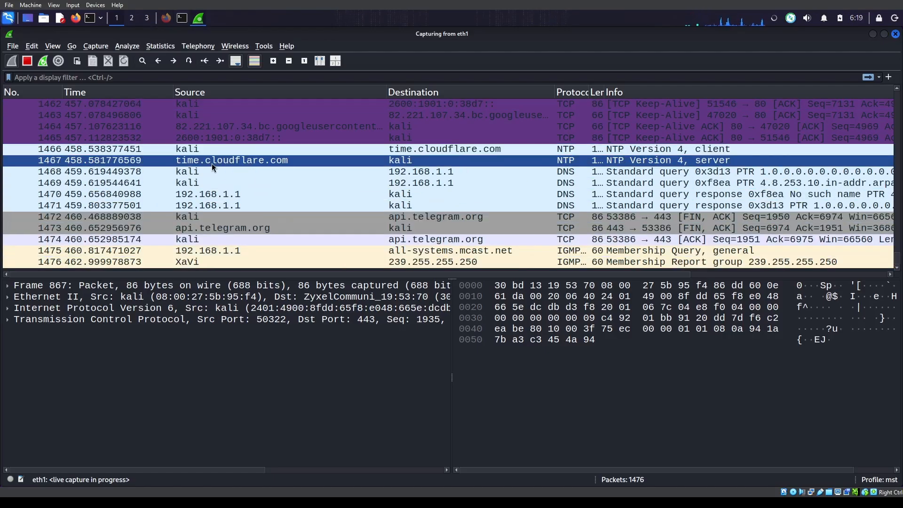
scroll(216, 177, up, 5)
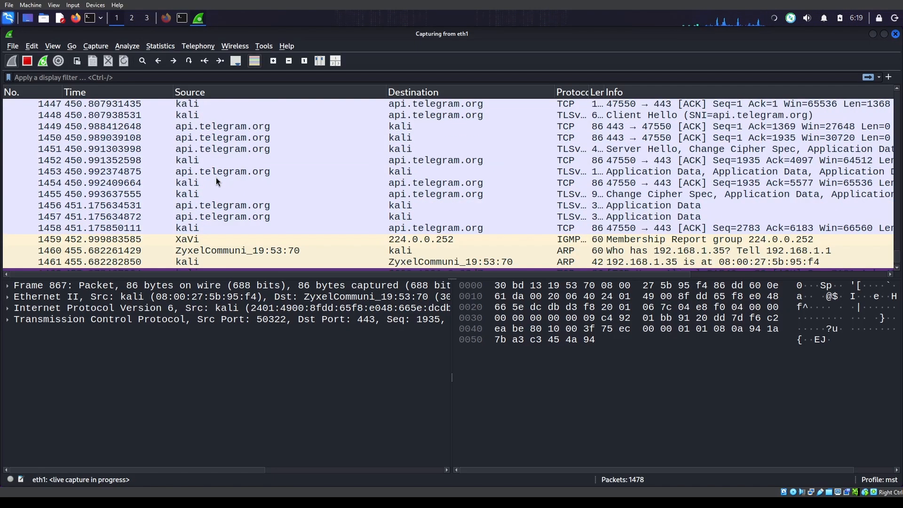
scroll(216, 177, down, 7)
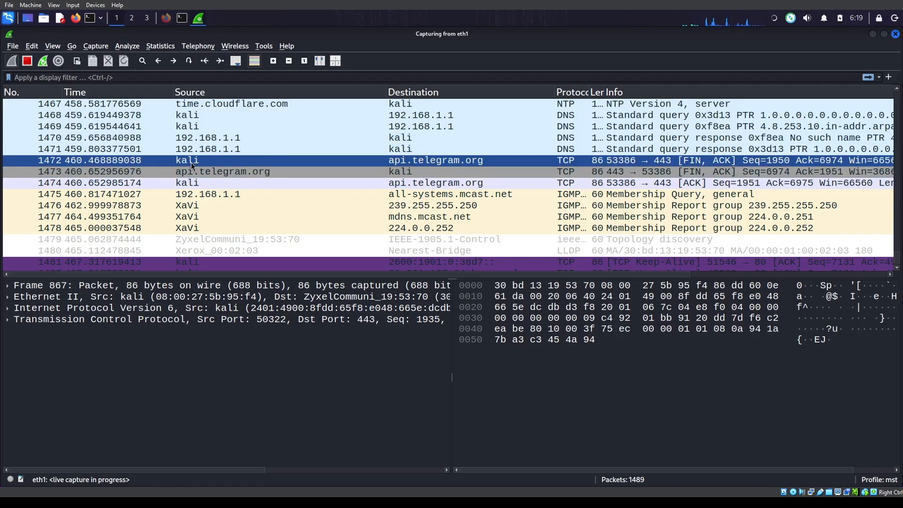
scroll(191, 175, up, 6)
scroll(191, 175, up, 20)
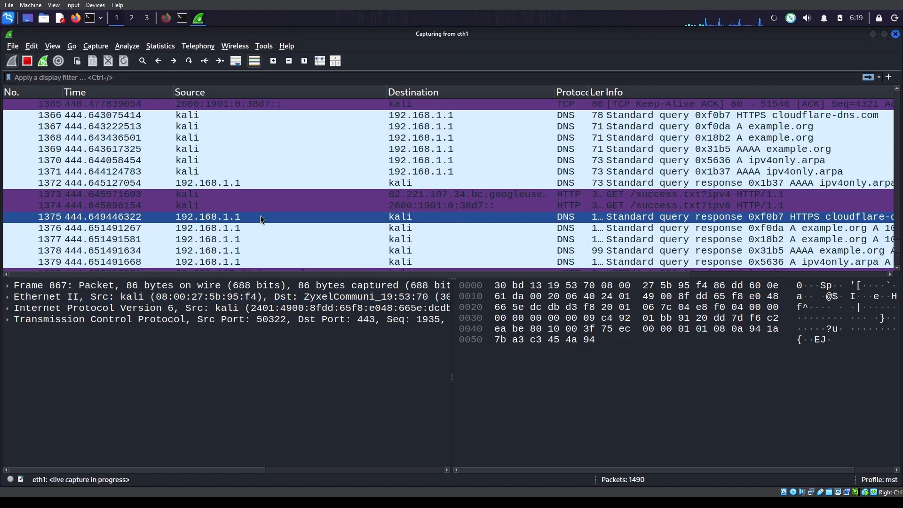
scroll(521, 165, down, 20)
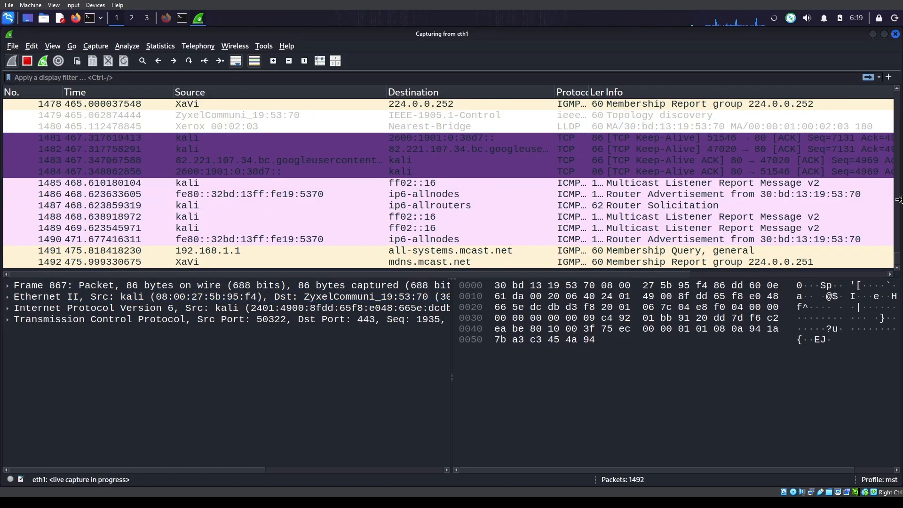
scroll(900, 209, up, 20)
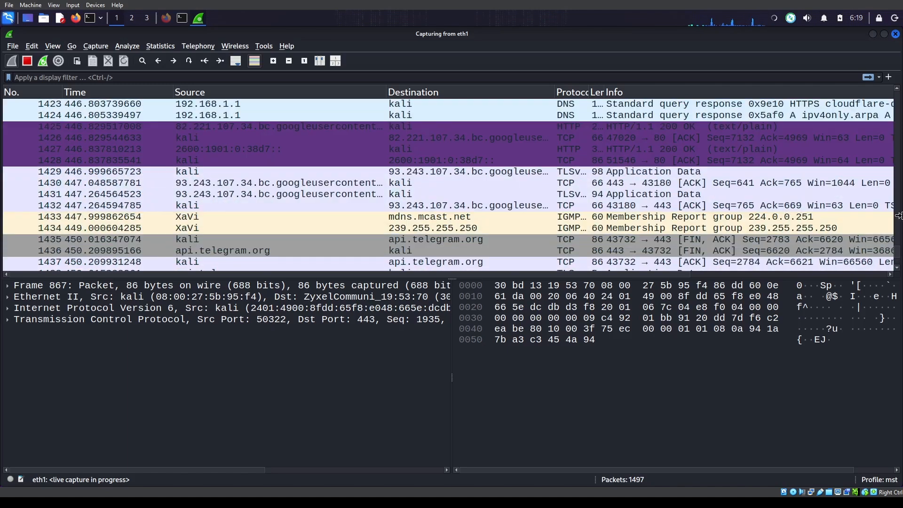
scroll(899, 181, up, 7)
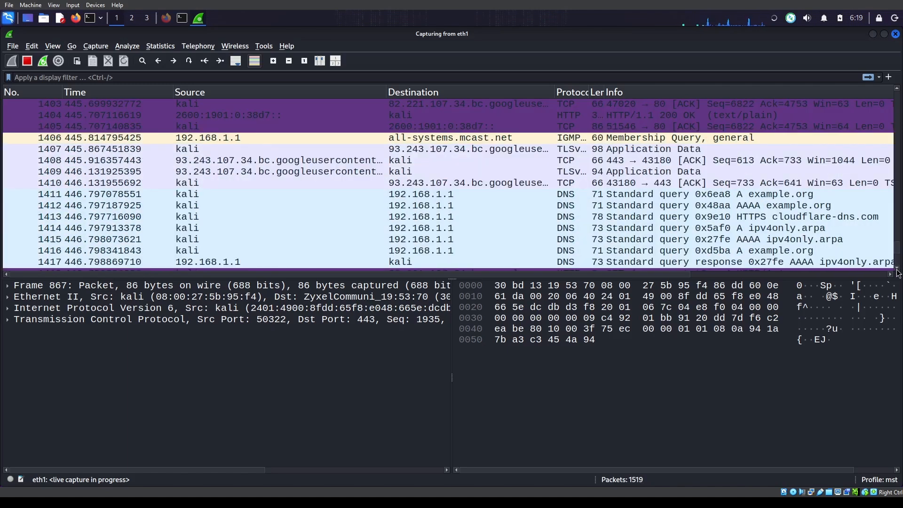
Catch up with the newest captured packets and stop the live capture on eth1.
click(425, 209)
scroll(338, 196, down, 18)
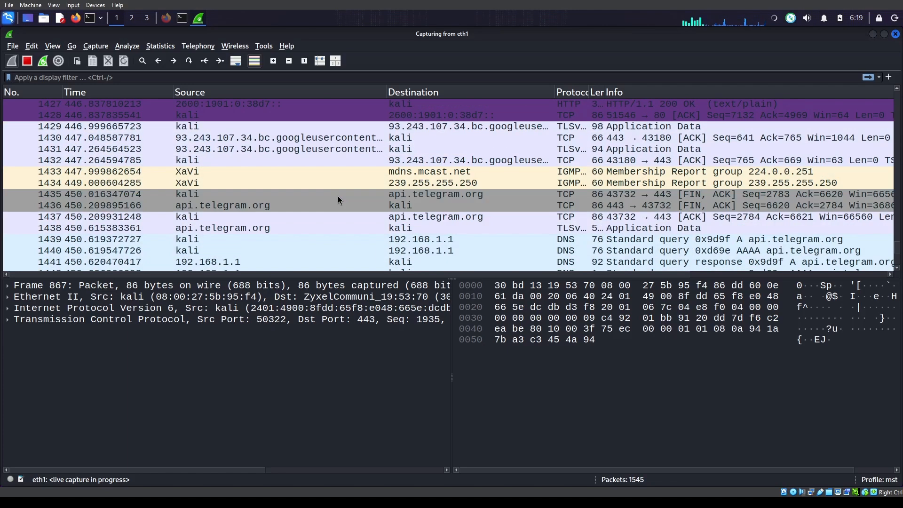
scroll(338, 196, down, 20)
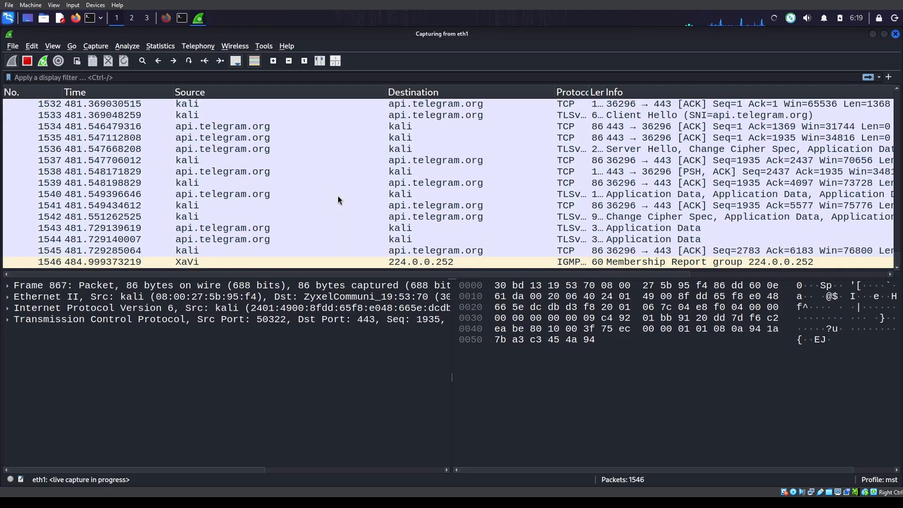
click(211, 246)
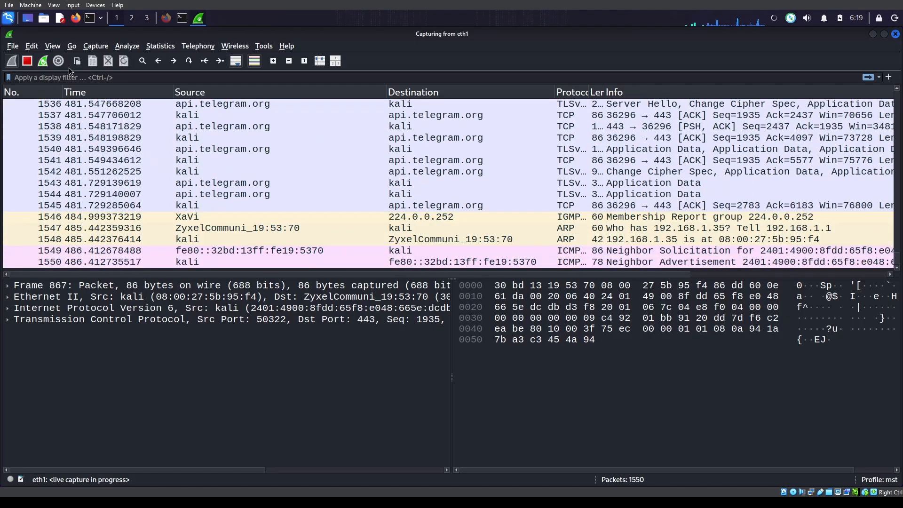
click(30, 68)
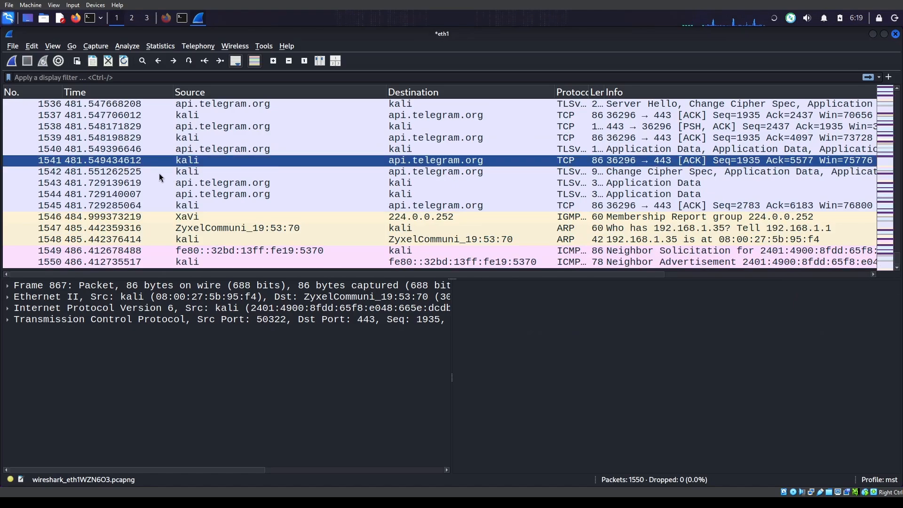
click(73, 266)
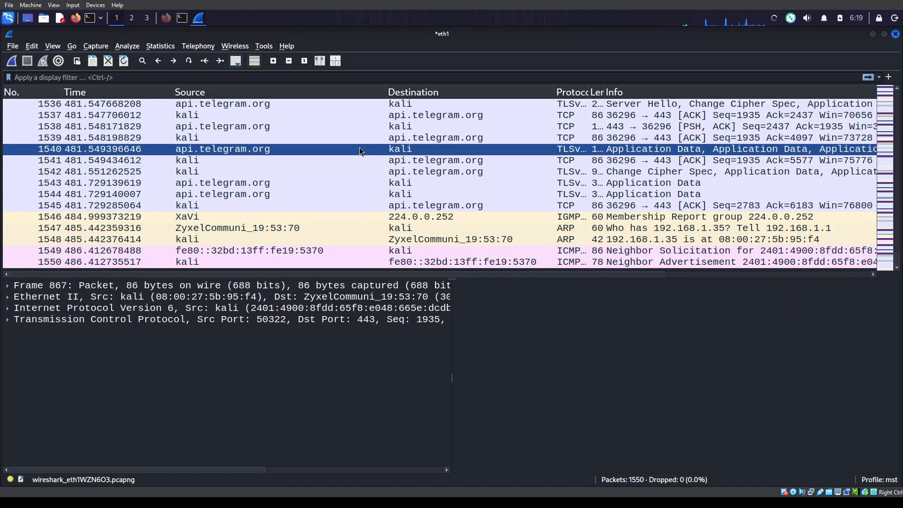
Inspect packets 1541 and 1542, and expand the Transport Layer Security details of packet 1542.
scroll(356, 163, up, 6)
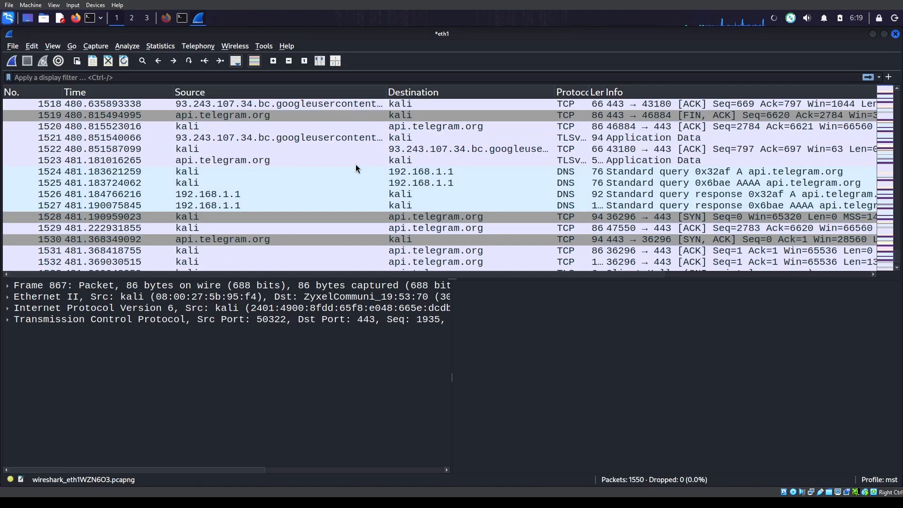
scroll(355, 165, down, 6)
click(356, 164)
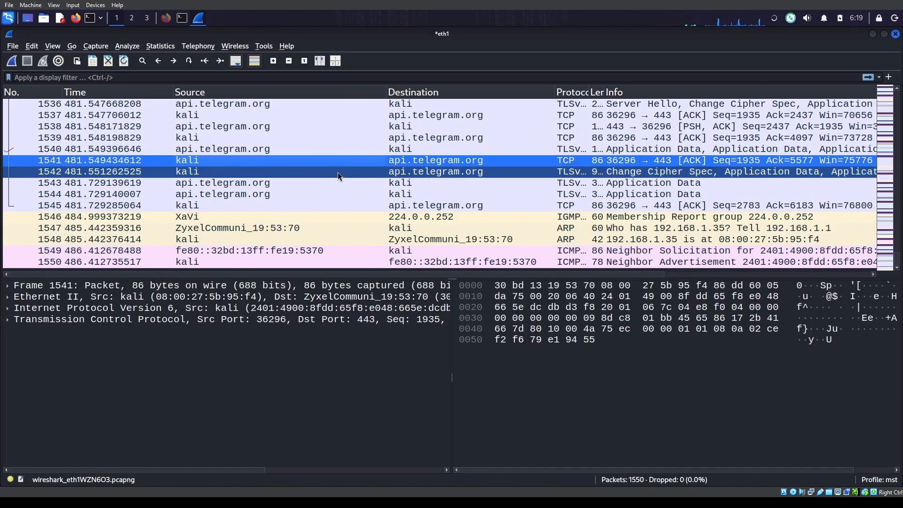
click(337, 173)
click(113, 331)
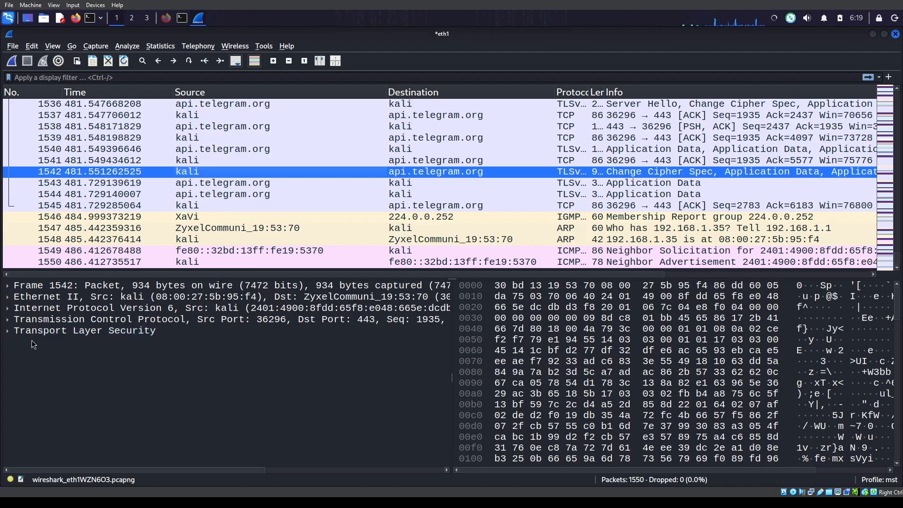
click(9, 332)
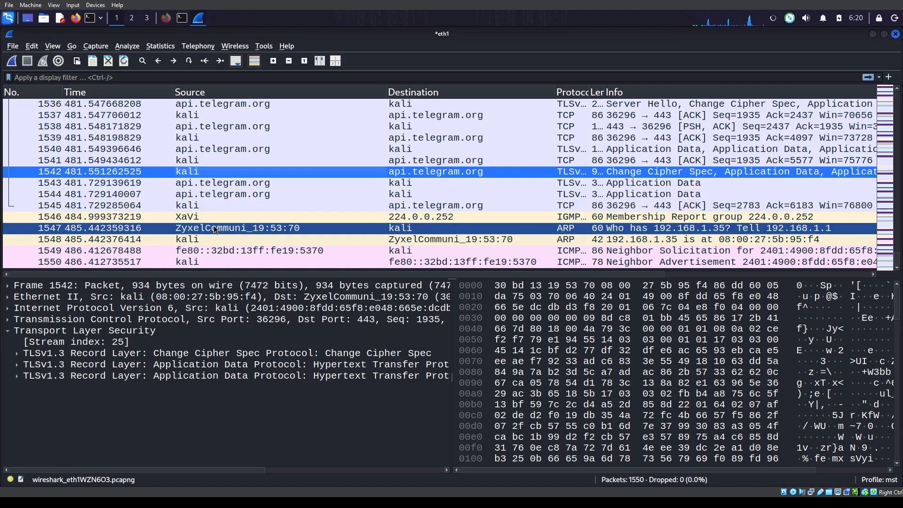
Go back through the stopped capture to around packet 1212, and inspect the HTTP packets 1307 and 1305.
scroll(215, 217, up, 6)
scroll(215, 214, up, 20)
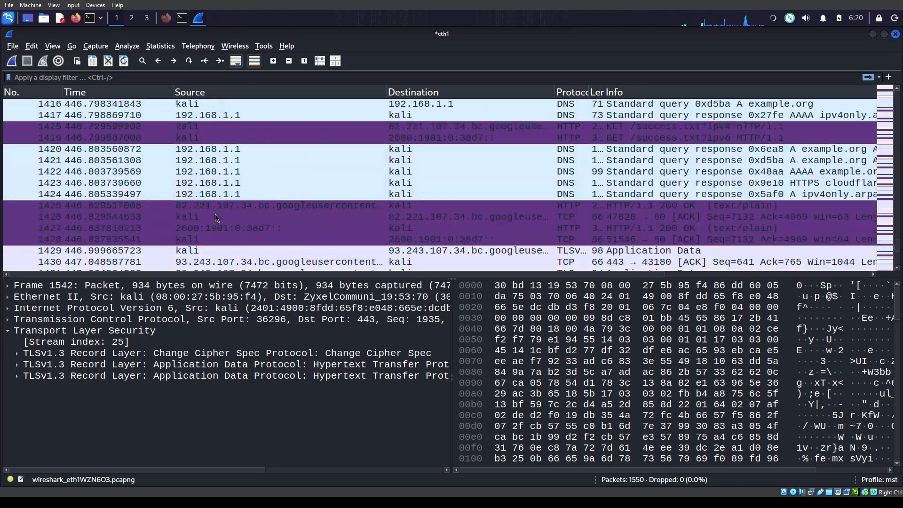
scroll(215, 214, up, 14)
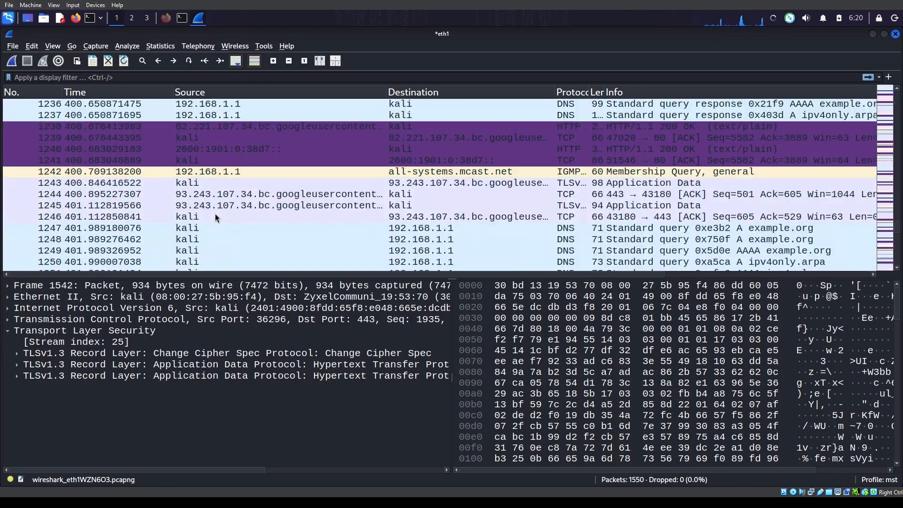
scroll(215, 213, down, 5)
scroll(216, 213, up, 4)
scroll(215, 214, up, 9)
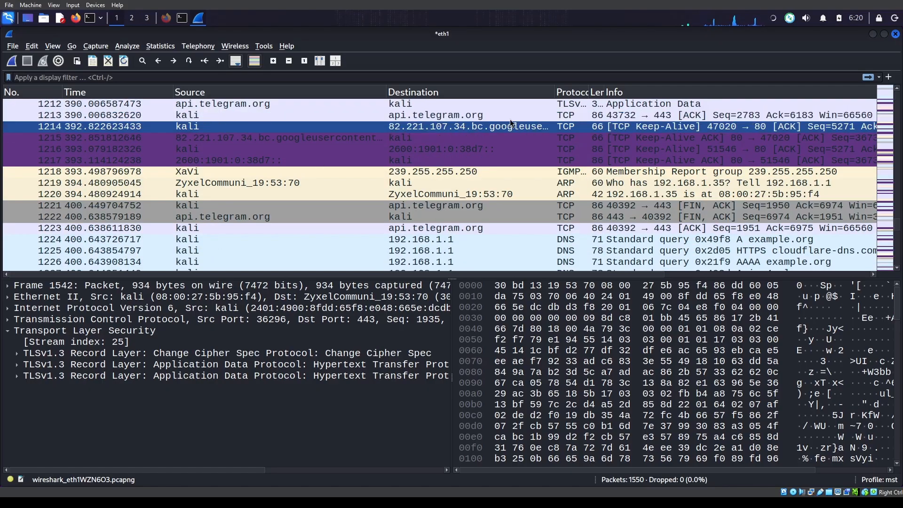
scroll(541, 193, down, 20)
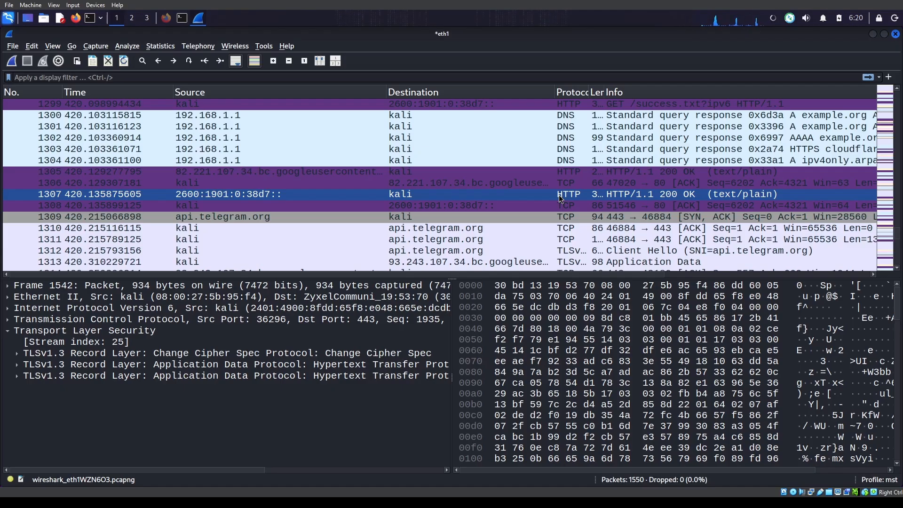
click(560, 198)
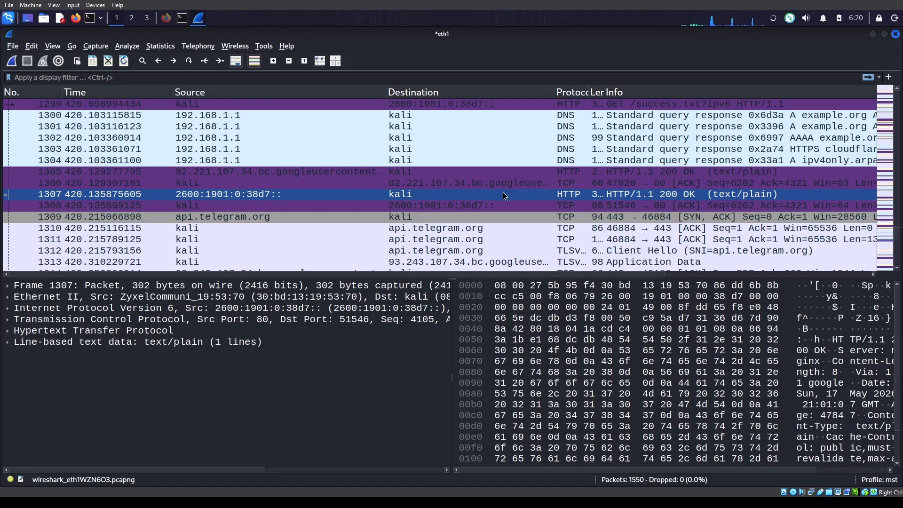
click(390, 174)
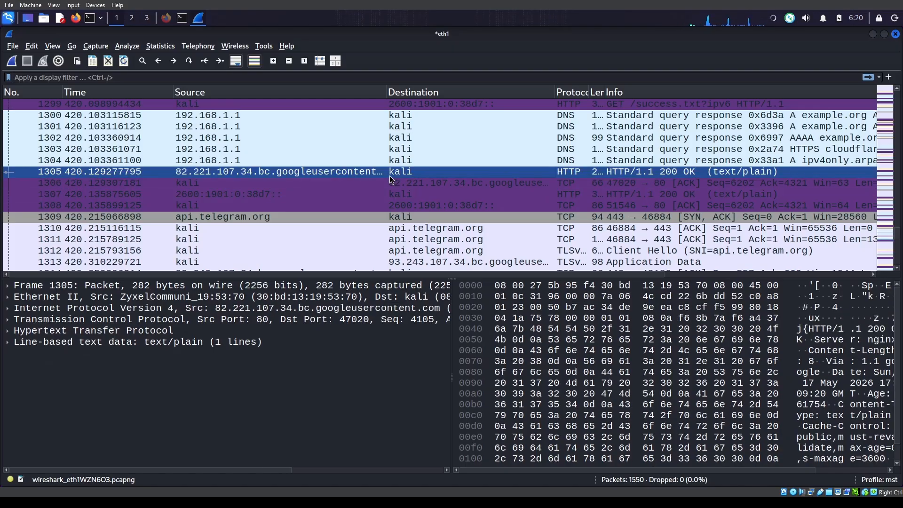
View packet 1305 in its own window, check its Internet Protocol Version 4 fields, and close the window.
double_click(347, 171)
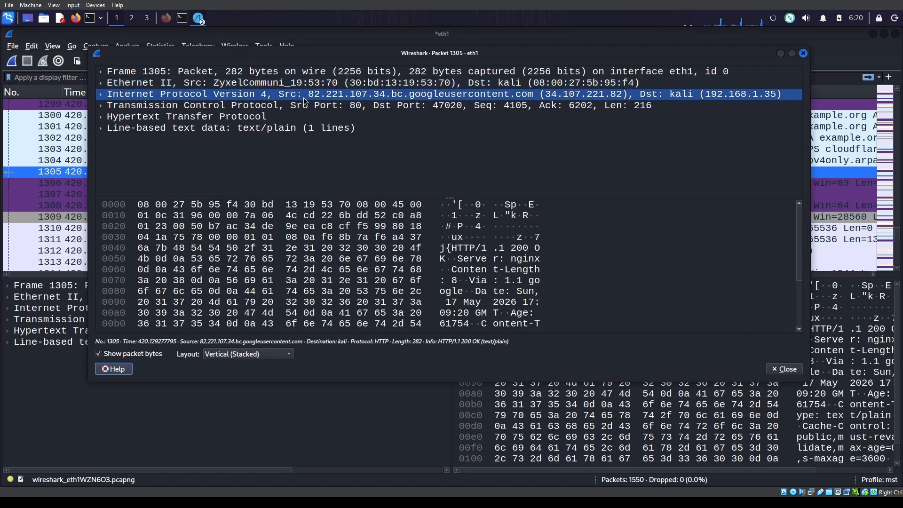
click(101, 96)
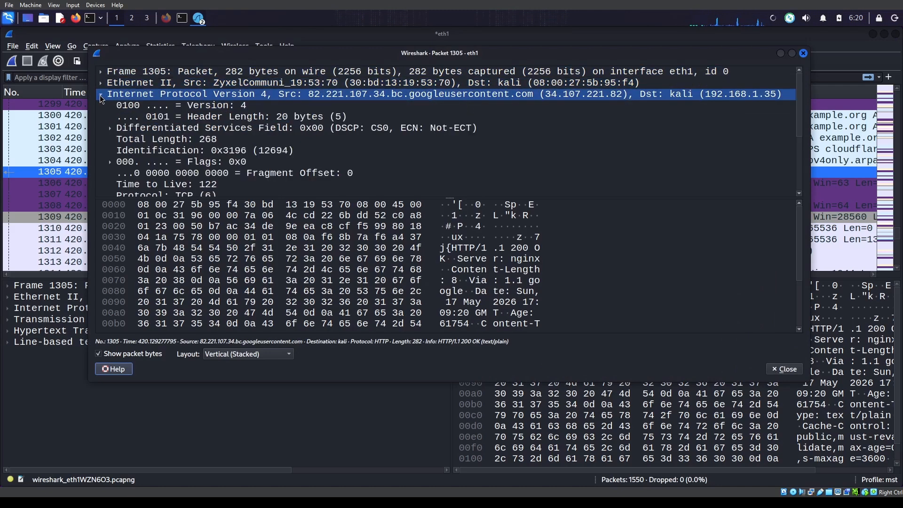
click(100, 96)
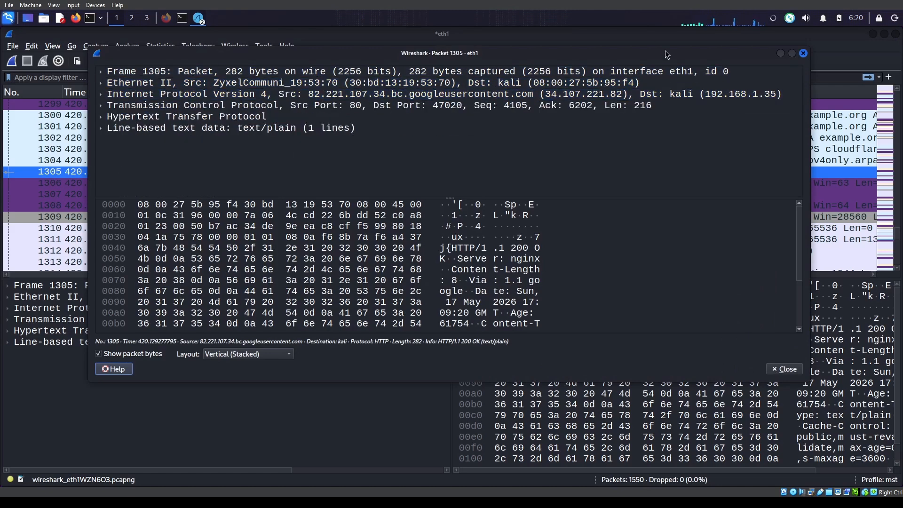
click(804, 53)
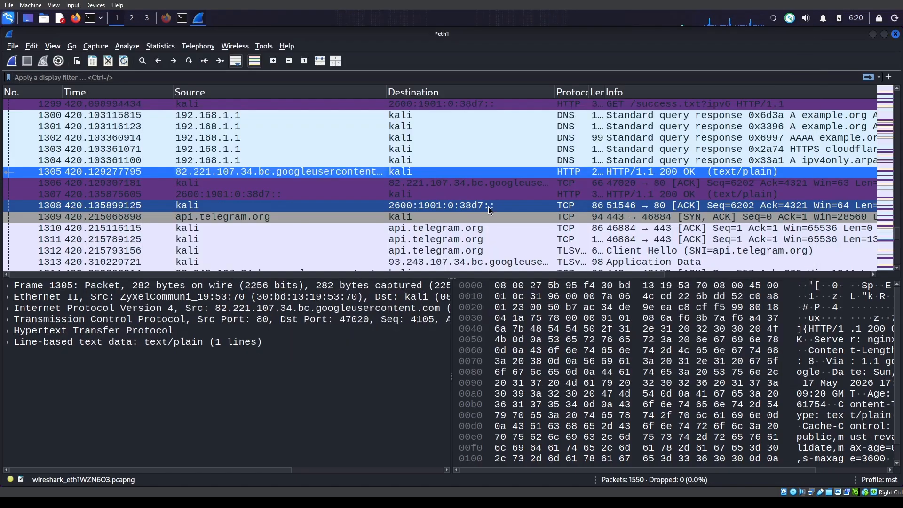
Select DNS query packet 1296 and expand its Ethernet II layer to examine the source and destination.
scroll(320, 153, up, 2)
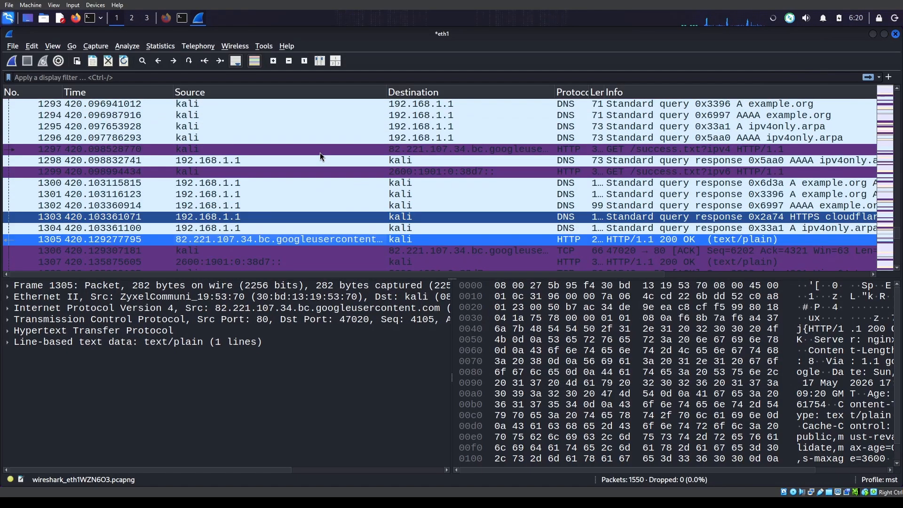
click(281, 137)
click(140, 330)
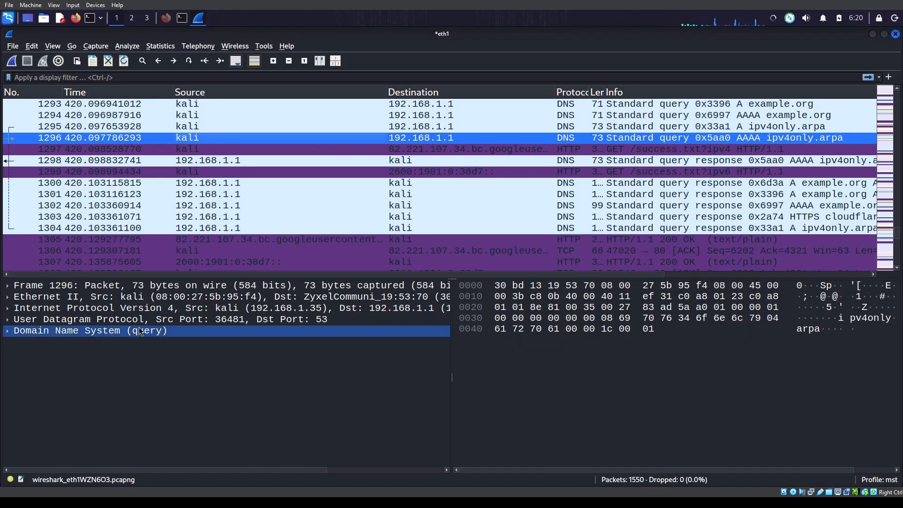
click(19, 286)
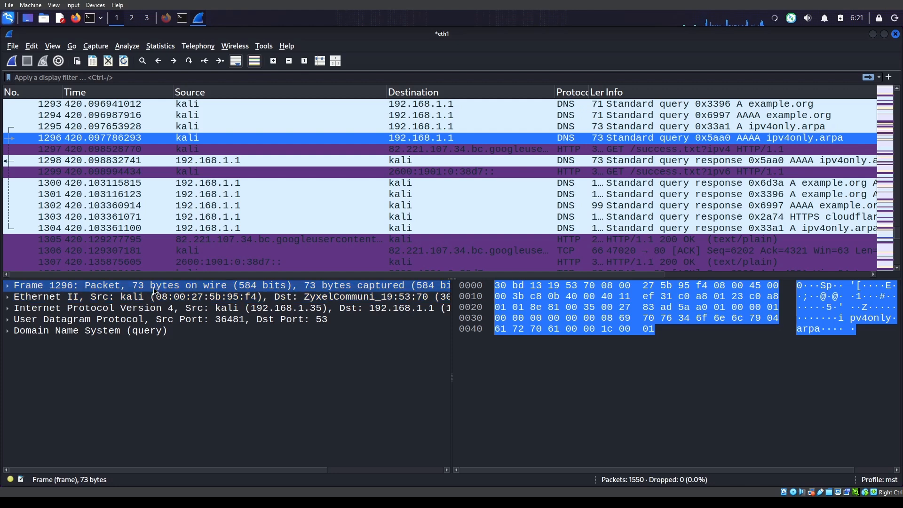
click(23, 301)
click(10, 298)
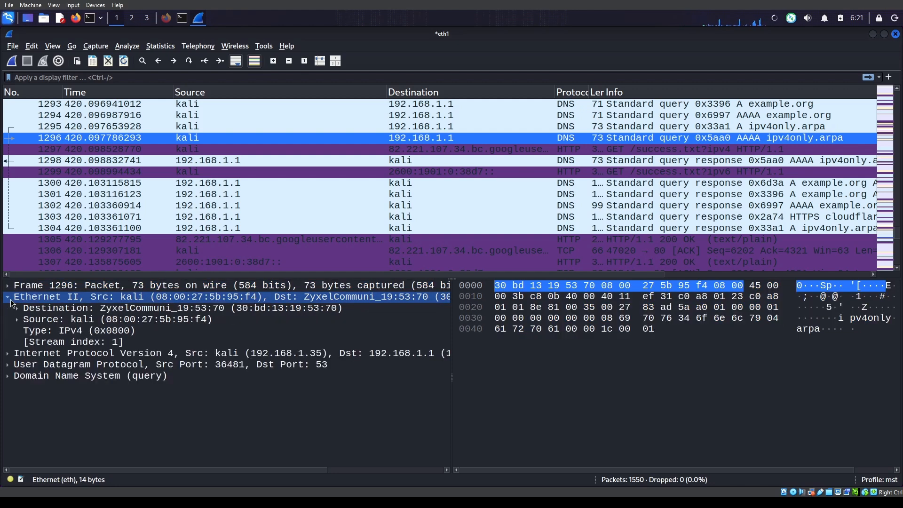
click(25, 320)
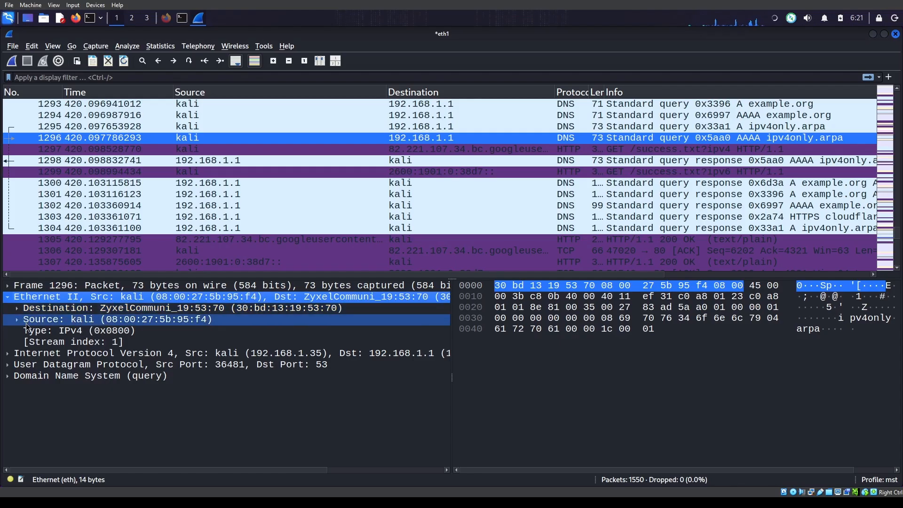
Expand the Internet Protocol Version 4, User Datagram Protocol and Domain Name System layers of packet 1296.
click(8, 354)
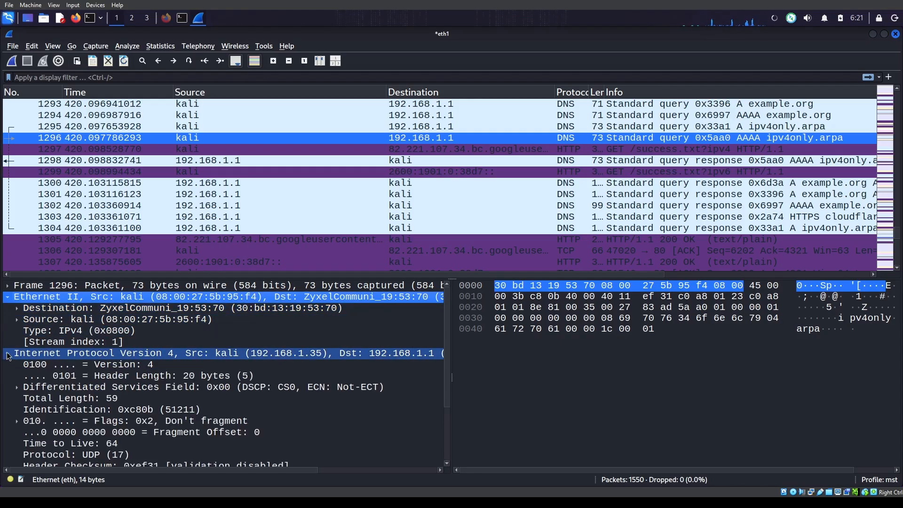
scroll(61, 387, down, 3)
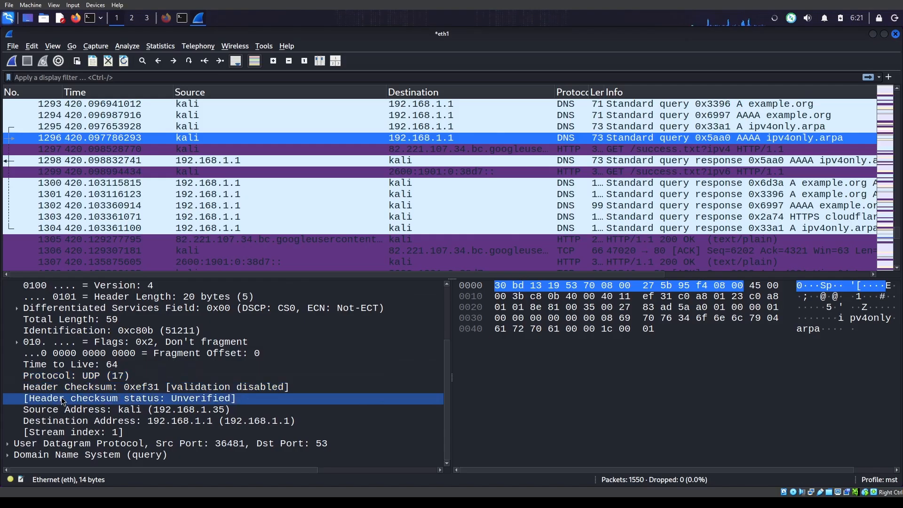
click(8, 446)
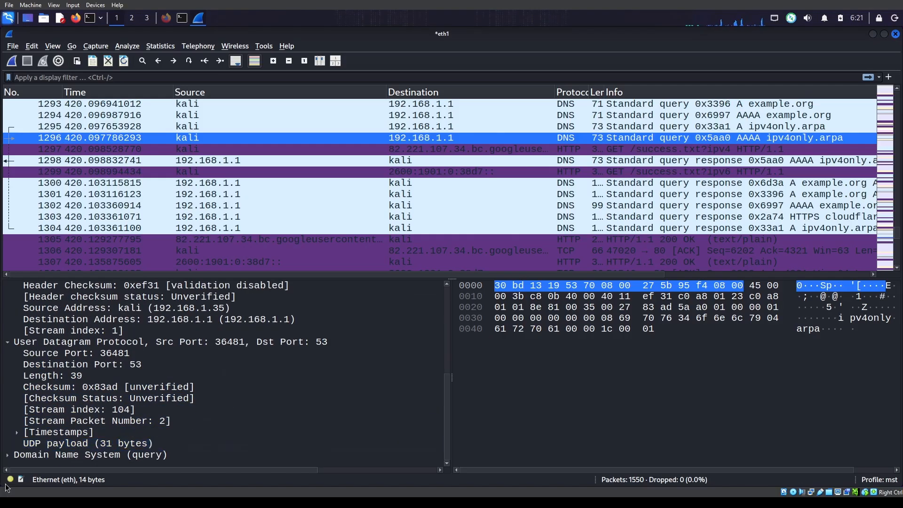
click(7, 455)
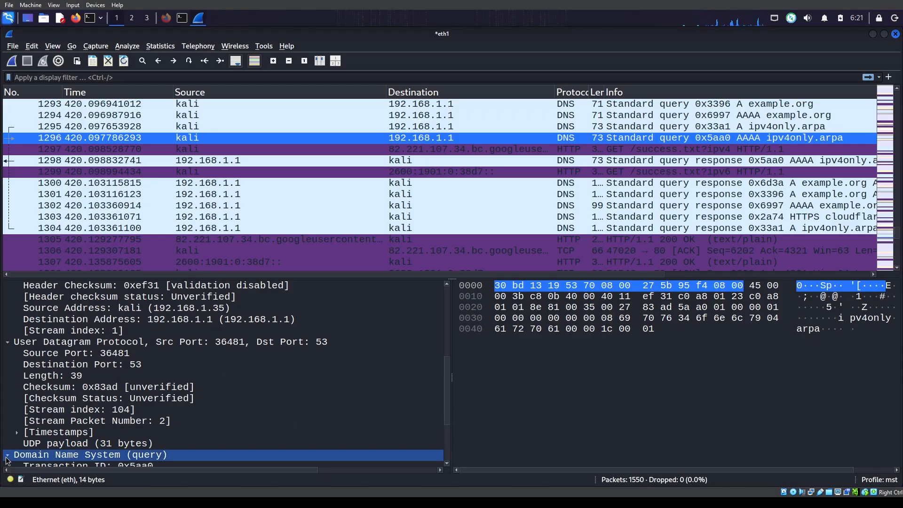
Review the expanded fields of packet 1296 from Ethernet II through the DNS query, highlighting the IPv4 Identification bytes.
scroll(44, 368, up, 5)
scroll(44, 368, up, 1)
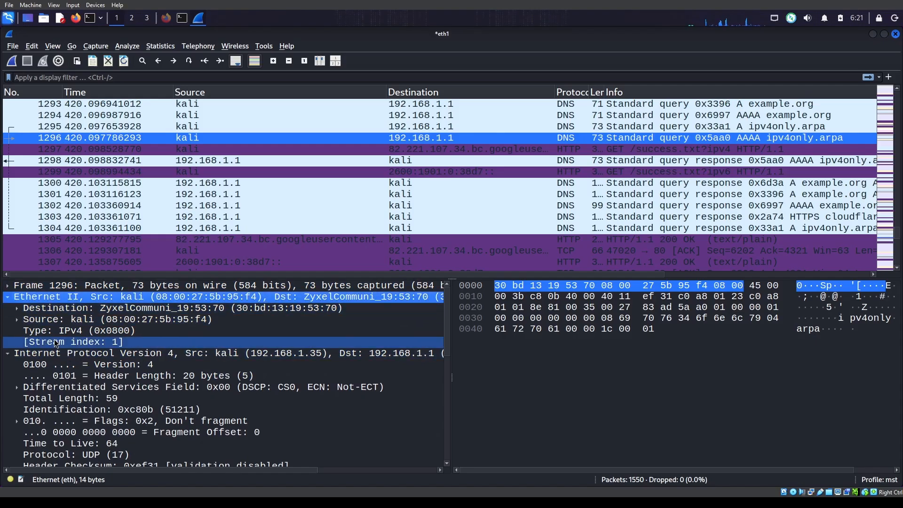
click(120, 409)
scroll(120, 412, down, 3)
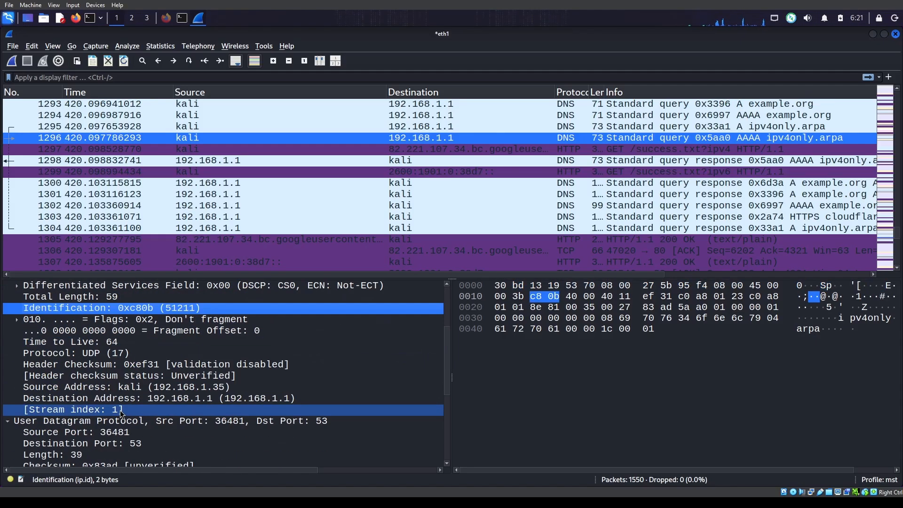
scroll(120, 410, down, 5)
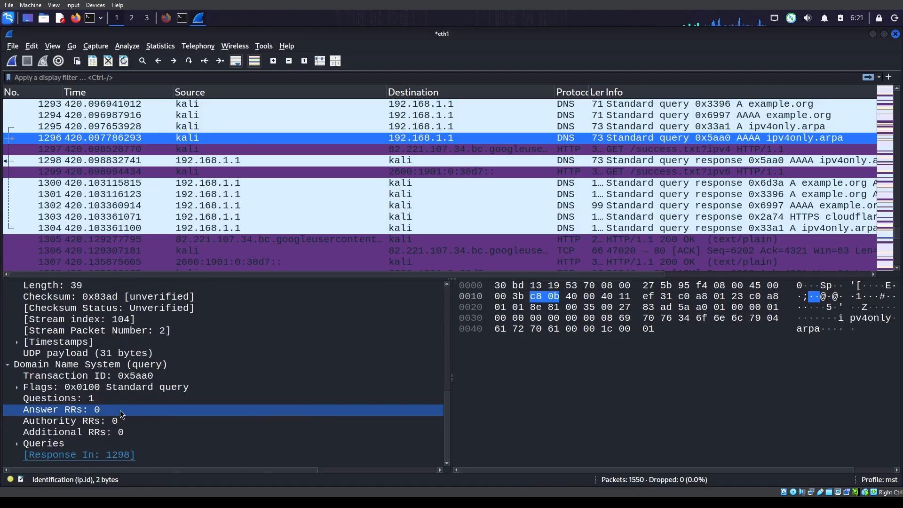
scroll(87, 357, up, 8)
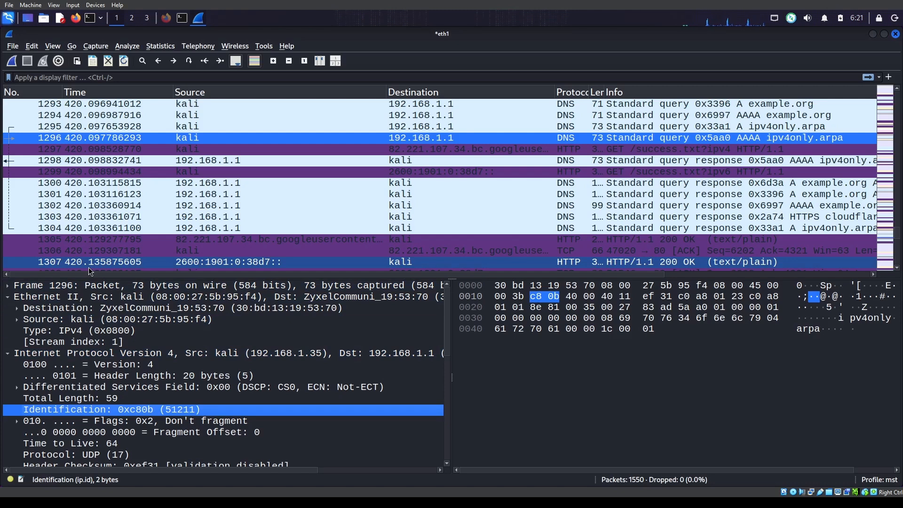
scroll(92, 386, down, 4)
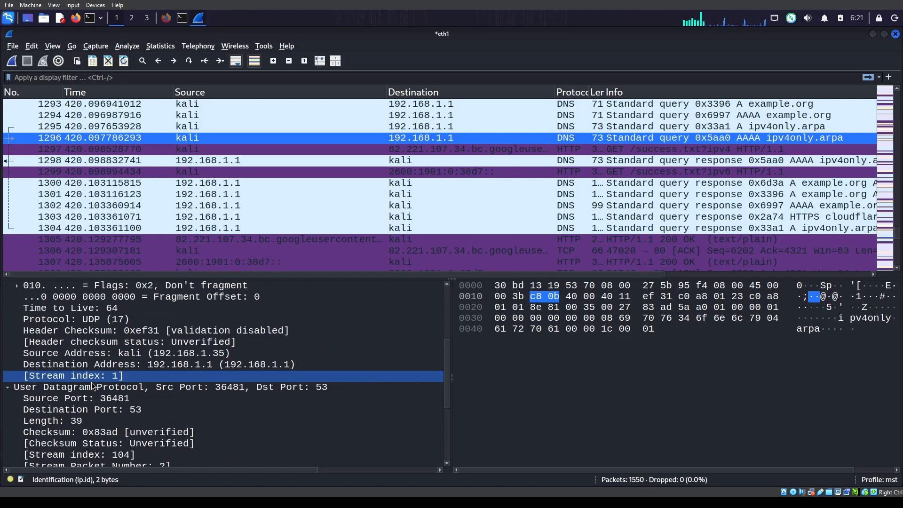
scroll(91, 386, up, 4)
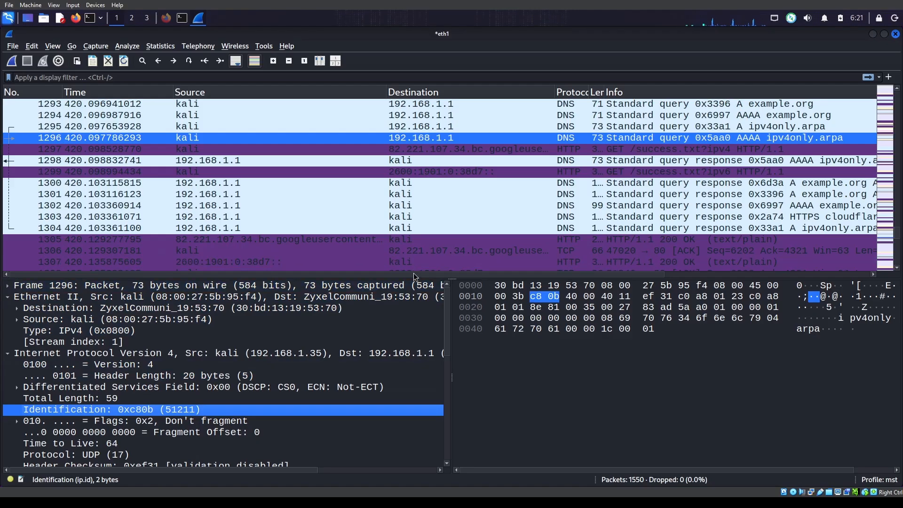
Start a new capture on eth1 without saving the previously captured packets.
click(12, 61)
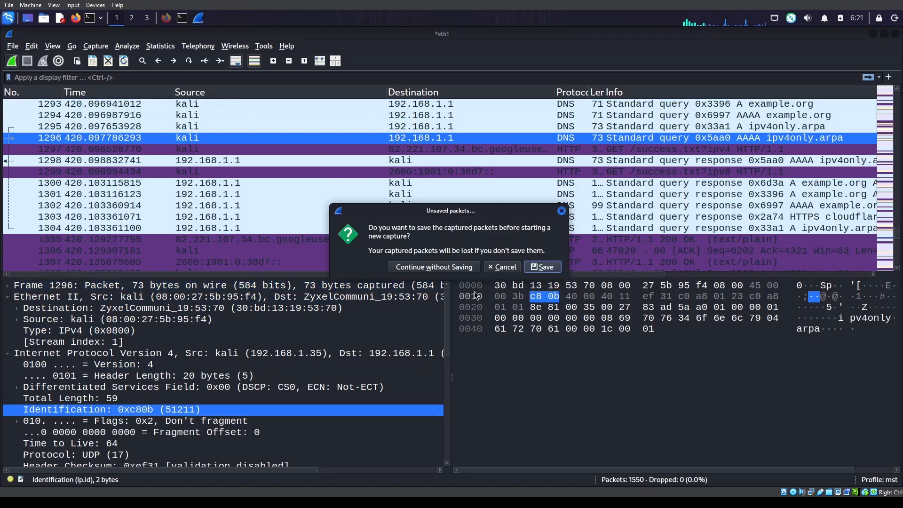
click(456, 271)
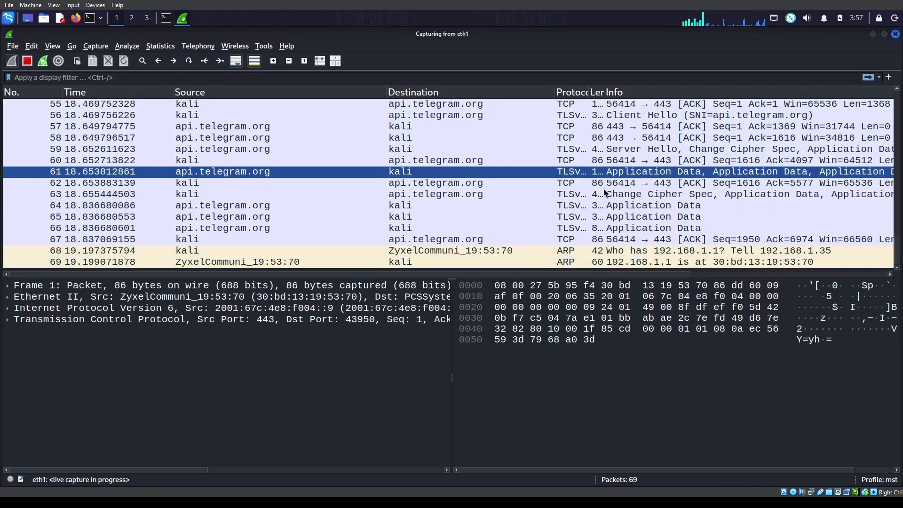
Select packet 64 from api.telegram.org and expand its Transport Layer Security, TLSv1.3 Record and Internet Protocol Version 6 layers.
click(396, 185)
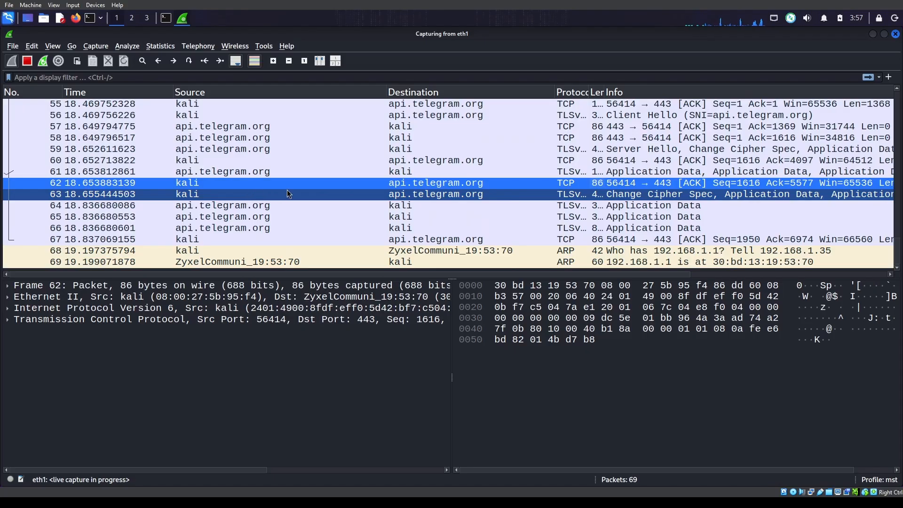
click(170, 207)
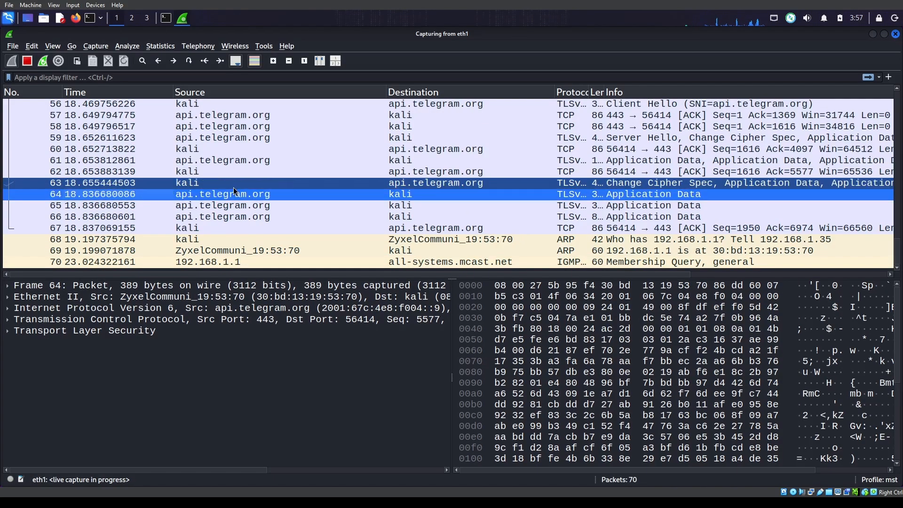
click(49, 288)
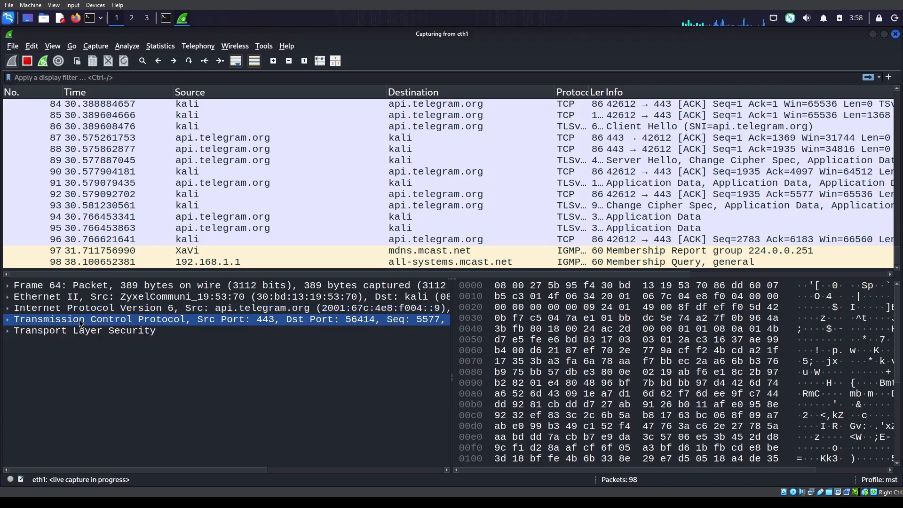
click(10, 332)
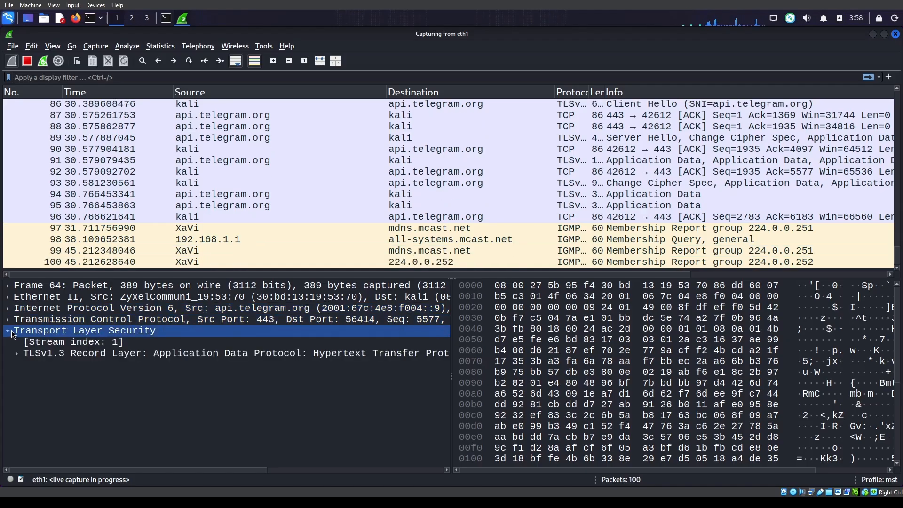
click(18, 354)
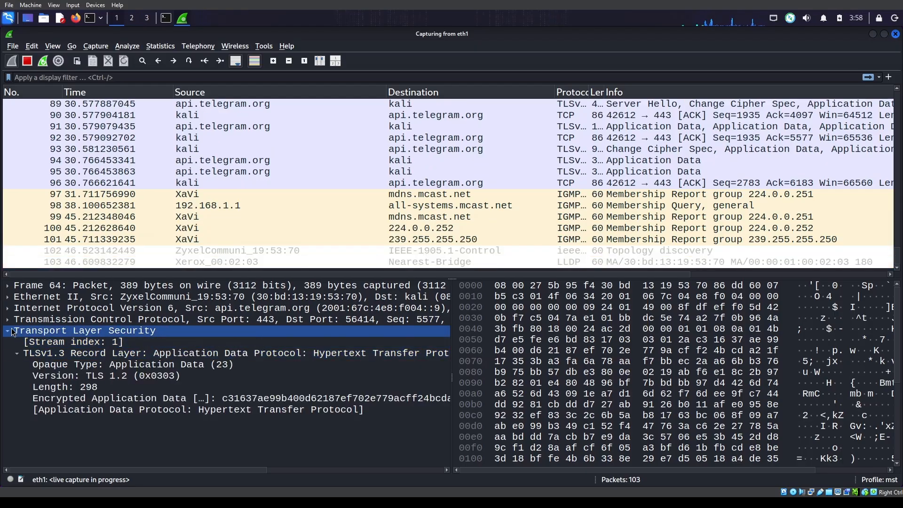
click(9, 310)
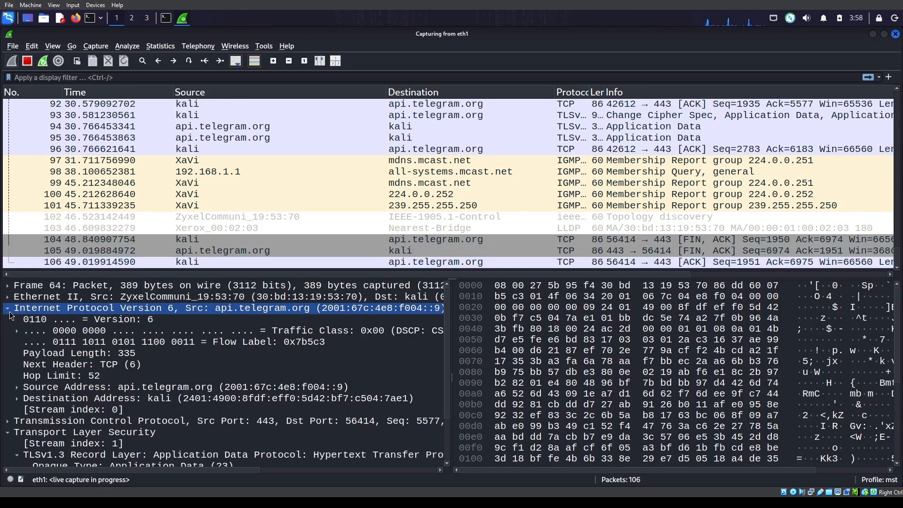
Expand the Frame layer of packet 64 and review its fields down through the Internet Protocol Version 6 details.
click(9, 288)
scroll(85, 349, down, 5)
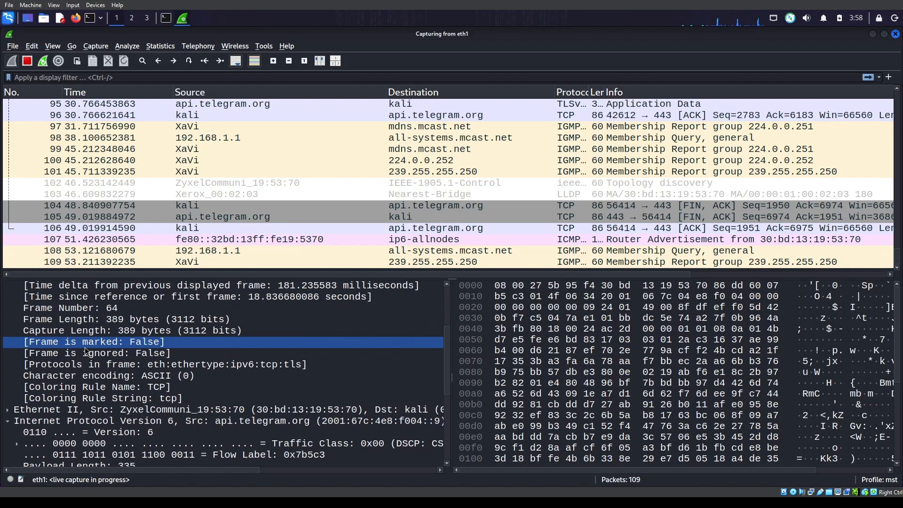
scroll(85, 349, up, 3)
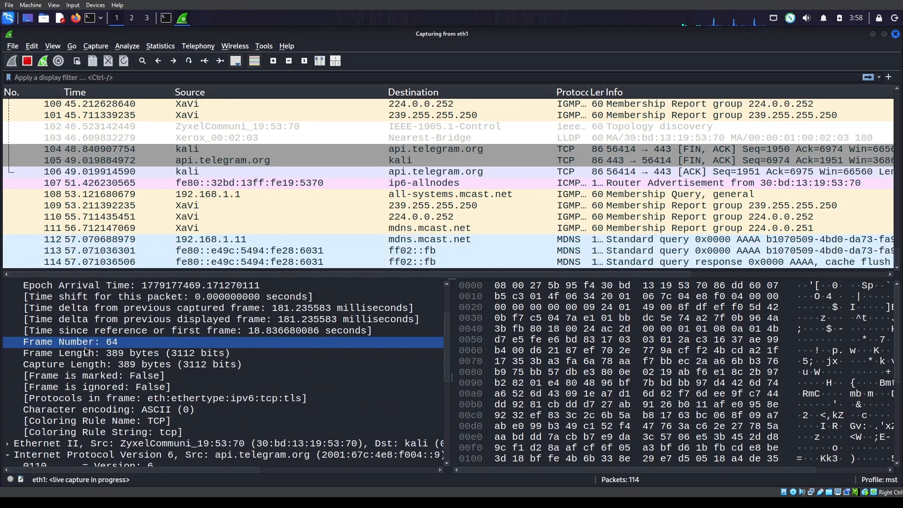
scroll(85, 349, down, 3)
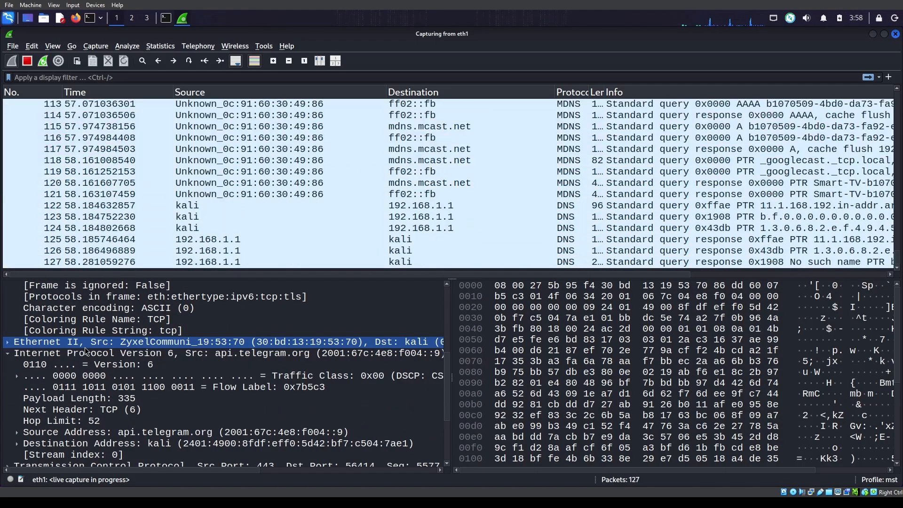
scroll(86, 350, down, 3)
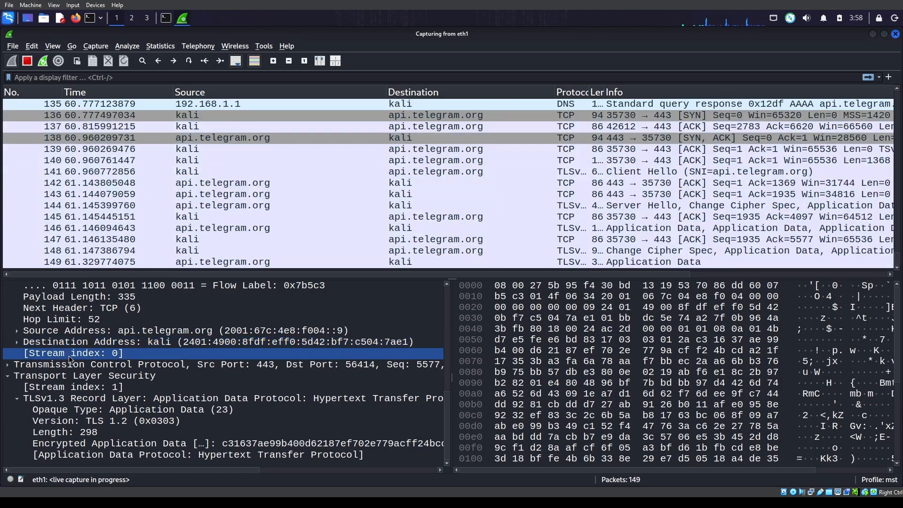
Expand the Transmission Control Protocol layer of packet 64 and examine its ports, sequence numbers, flags and window size.
click(22, 365)
click(8, 365)
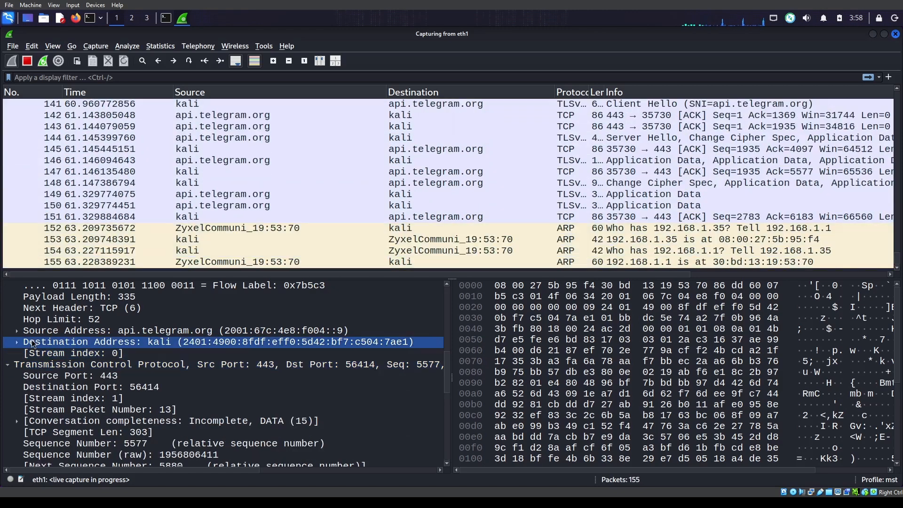
scroll(52, 337, down, 2)
click(51, 332)
scroll(52, 332, down, 1)
click(52, 332)
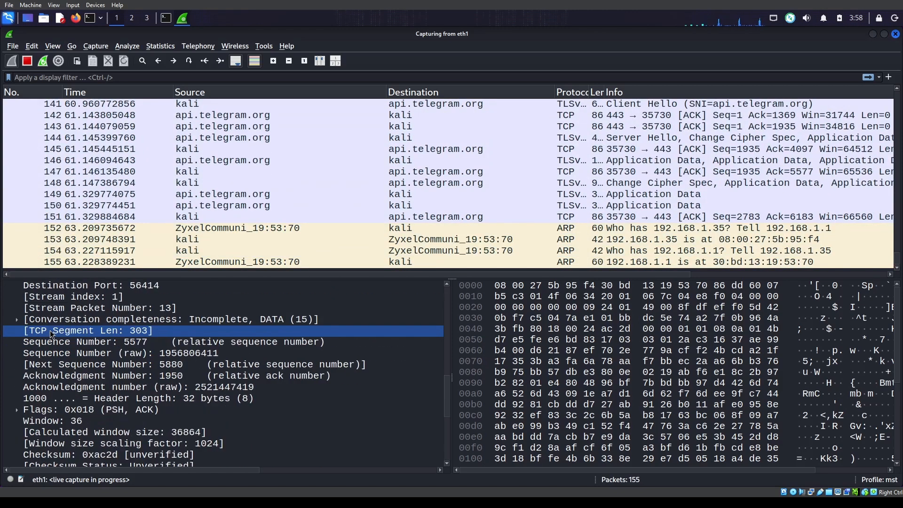
scroll(52, 333, down, 1)
click(51, 332)
scroll(51, 333, down, 2)
click(51, 332)
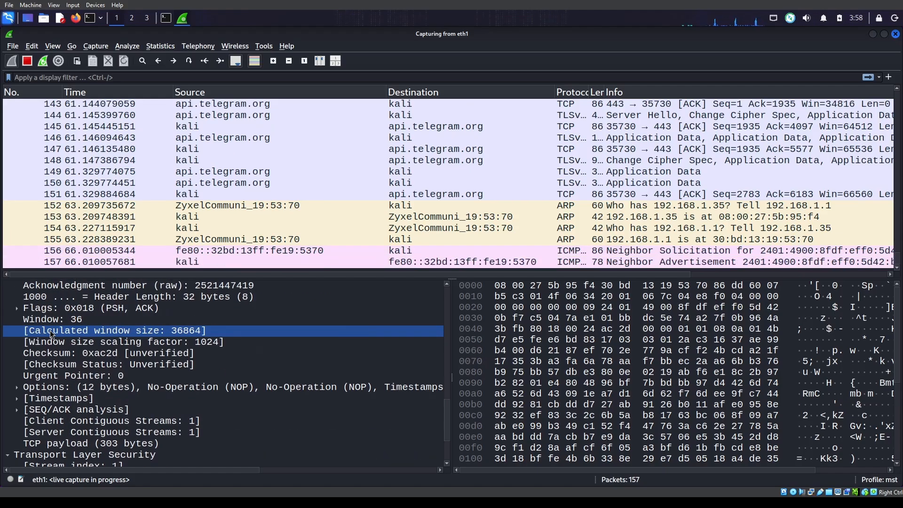
Highlight the Transport Layer Security bytes of packet 64 and examine the TLSv1.3 record's type, version, length and encrypted data.
scroll(52, 332, down, 3)
click(52, 333)
click(42, 353)
click(33, 376)
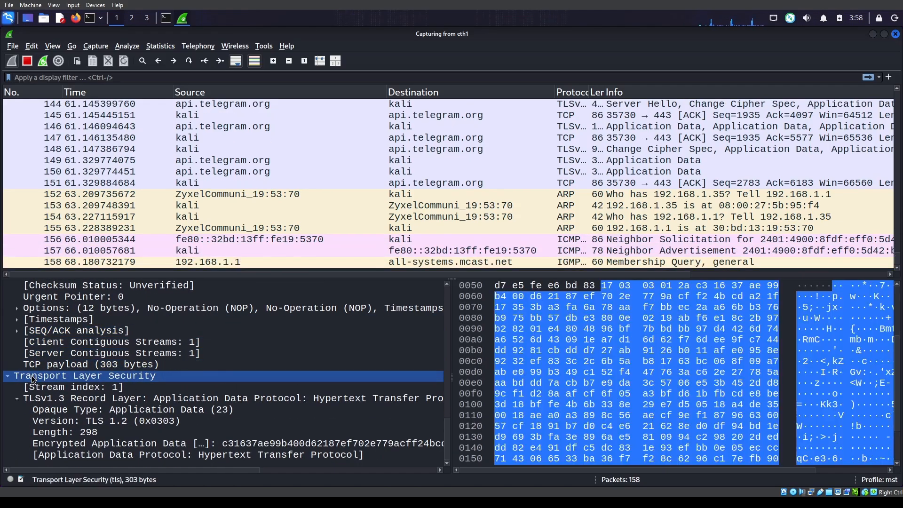
click(101, 387)
click(71, 399)
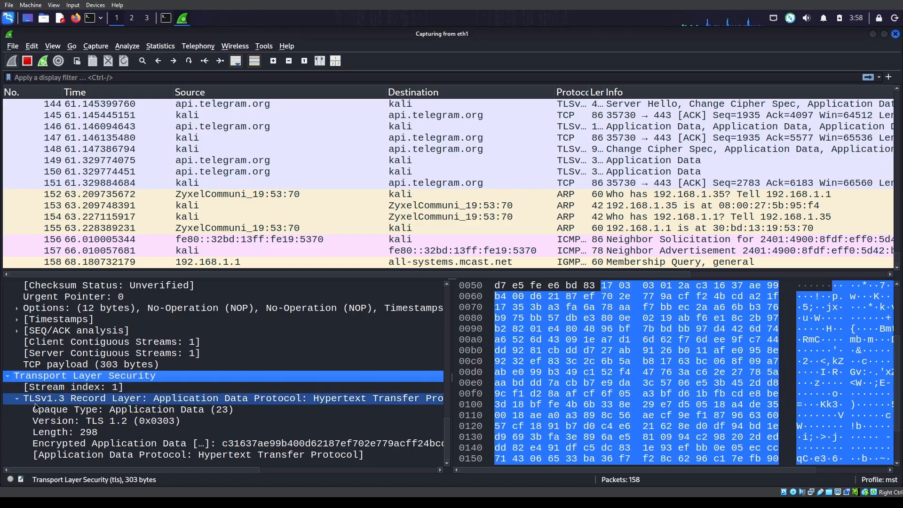
click(93, 410)
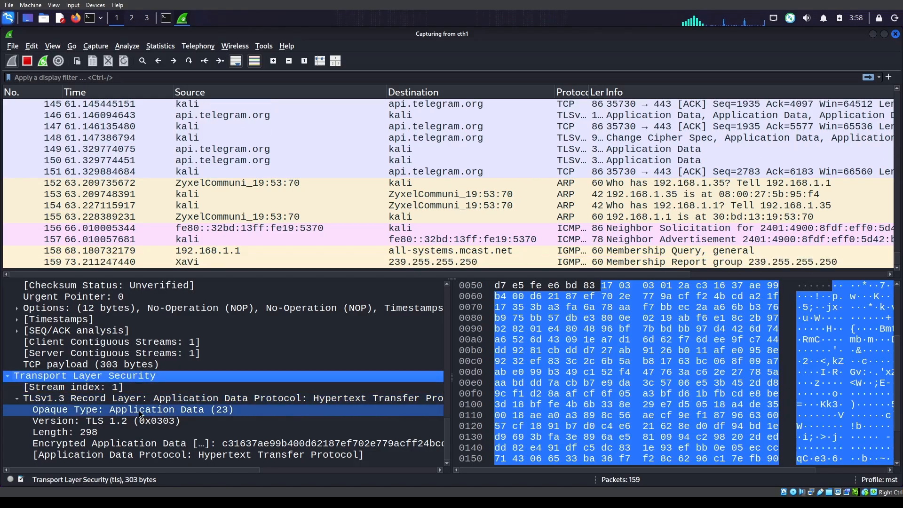
click(140, 421)
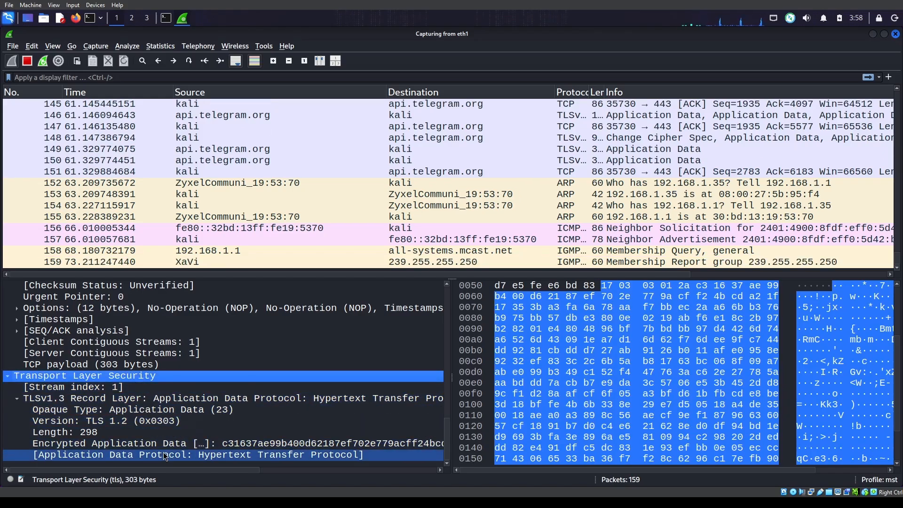
scroll(167, 391, up, 2)
scroll(167, 390, down, 2)
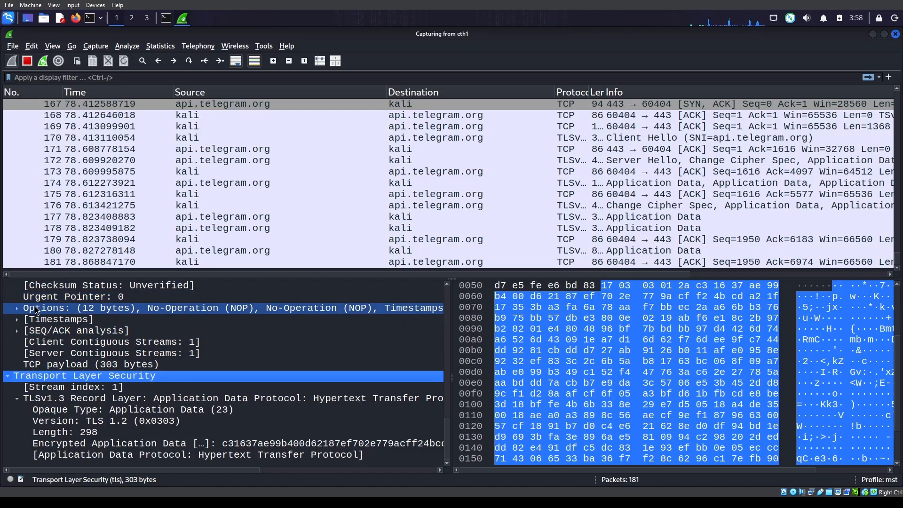
Return to the first layer of packet 64 and collapse its Frame details.
scroll(112, 346, up, 15)
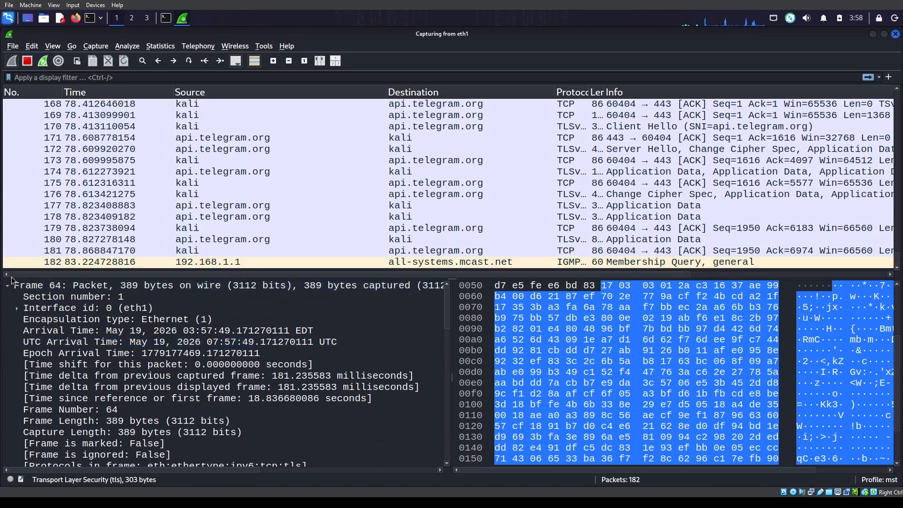
click(8, 286)
click(8, 286)
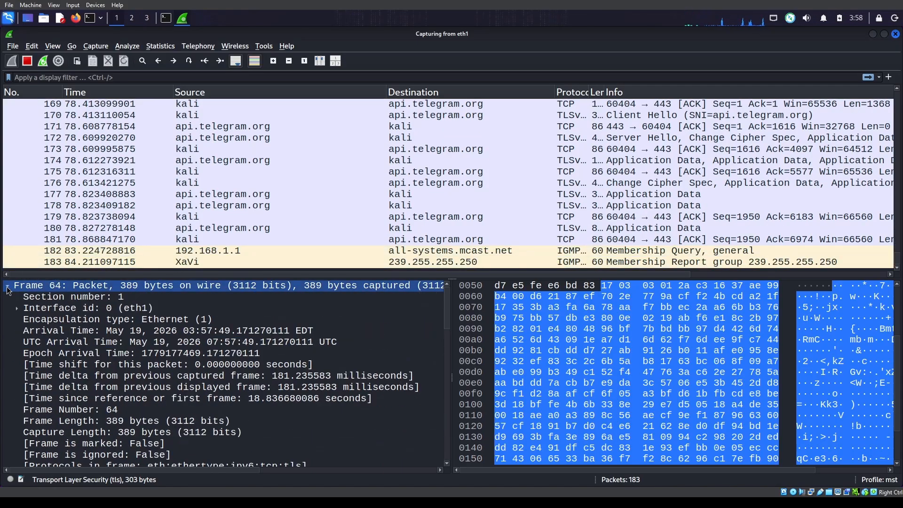
click(8, 286)
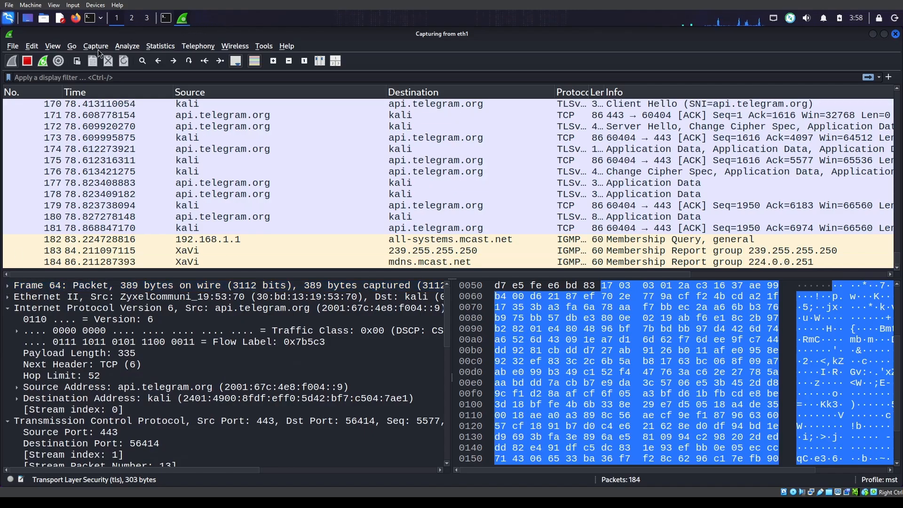
Open Firefox, search the web for "http related sites", and open and skim the HTTP Forever site.
click(79, 20)
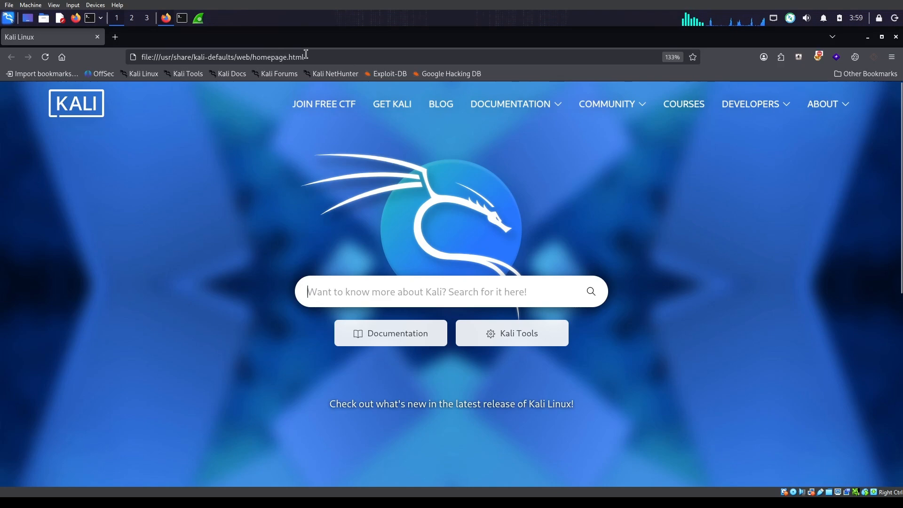
click(306, 54)
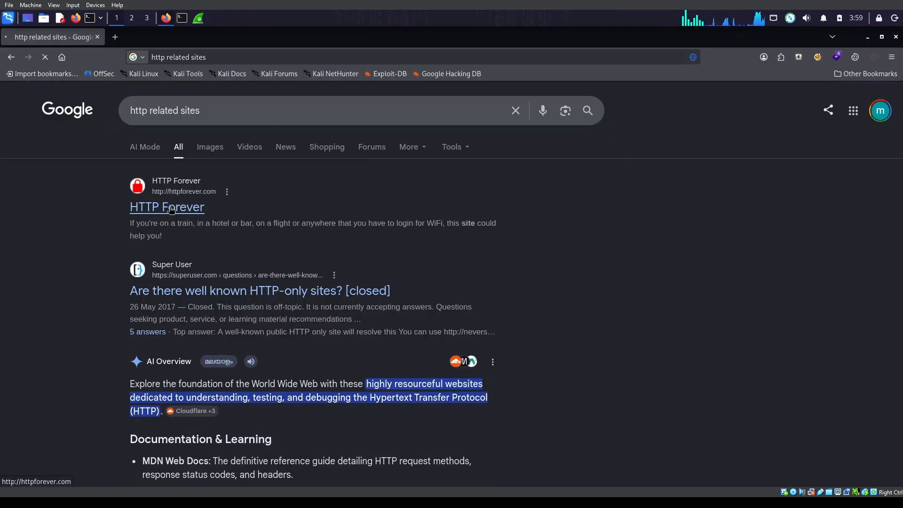
click(171, 210)
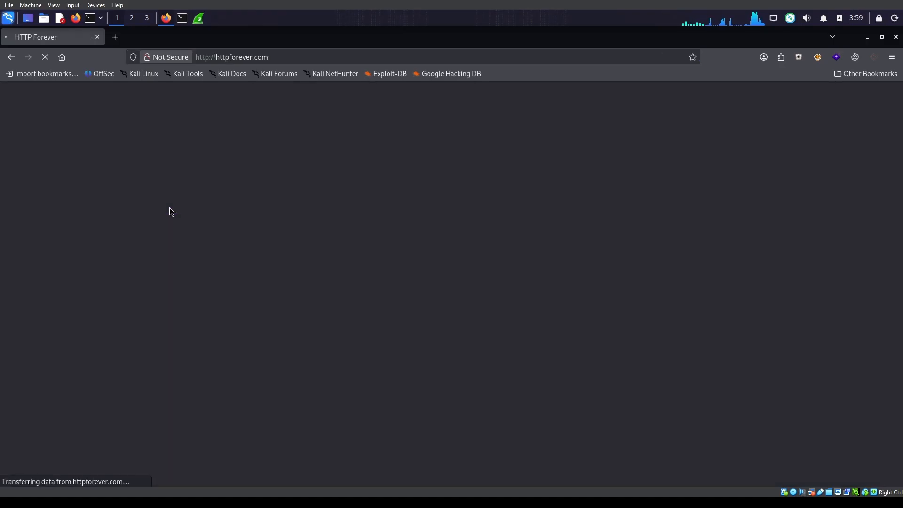
scroll(228, 157, down, 15)
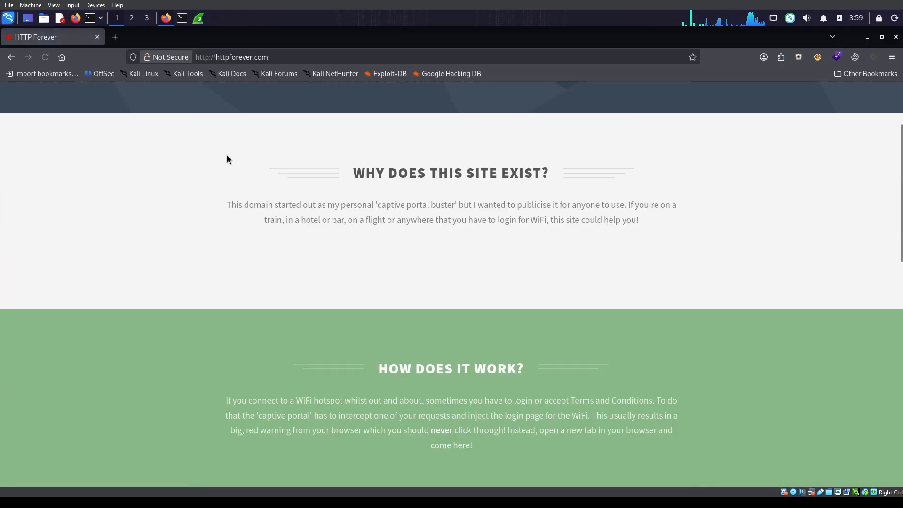
scroll(228, 158, up, 15)
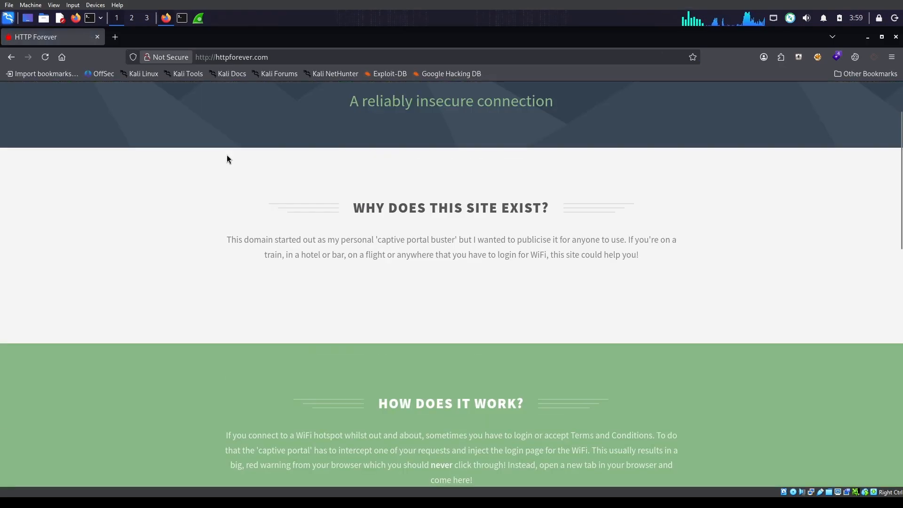
scroll(431, 149, down, 15)
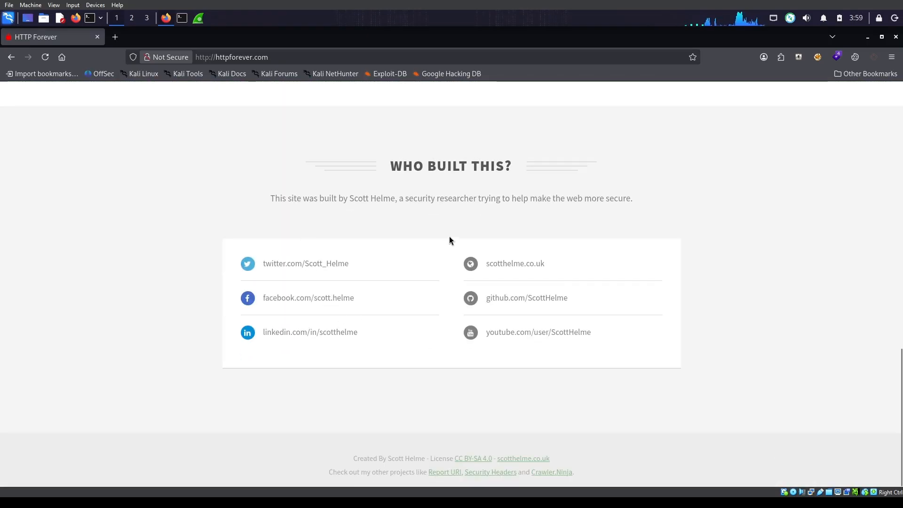
scroll(367, 238, up, 6)
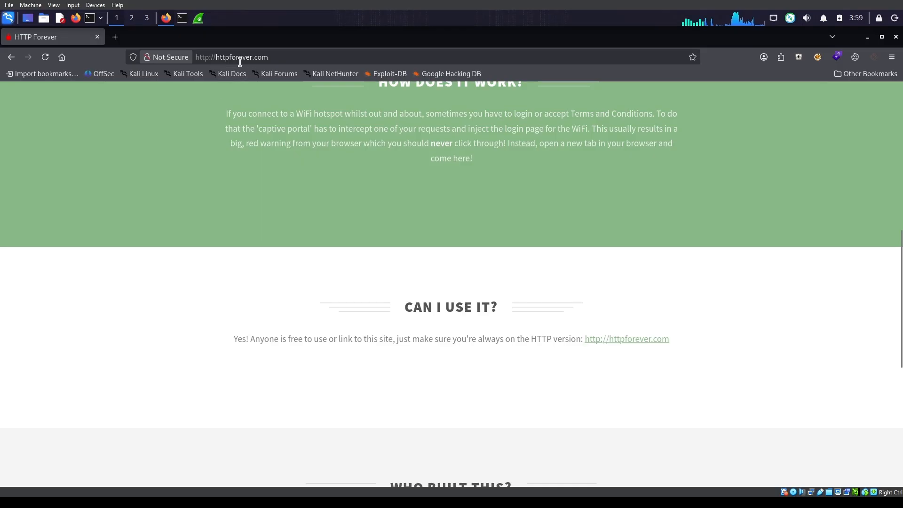
Copy the domain httpforever.com from the address, then switch to the terminal and open a new tab with larger text.
drag(274, 57, 218, 61)
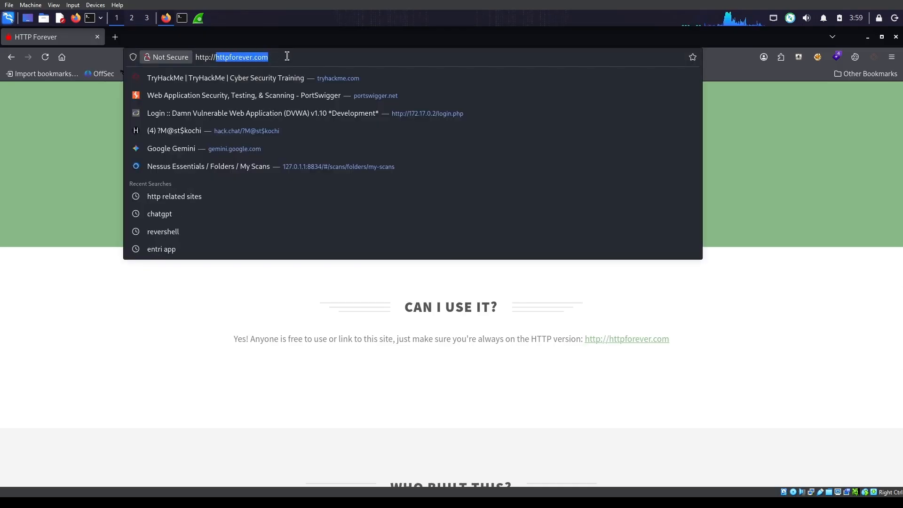
click(179, 18)
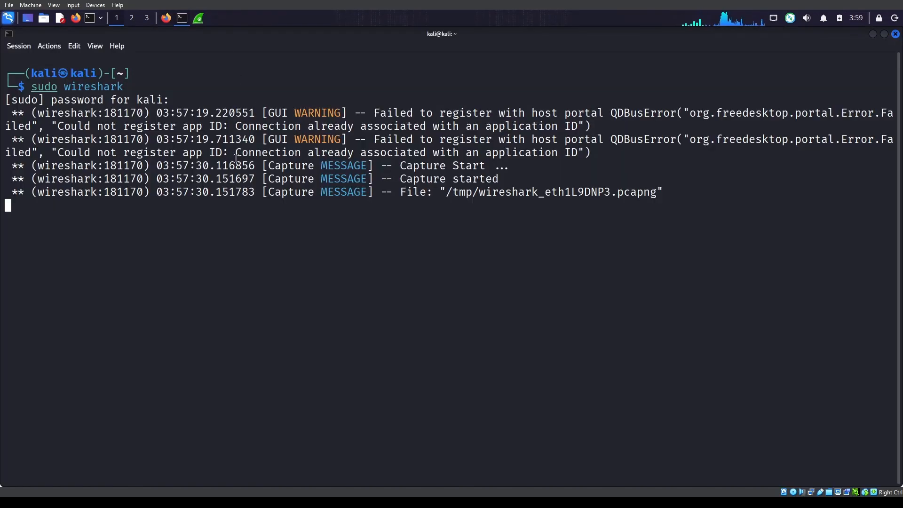
key(ctrl+shift+t)
key(ctrl+plus)
key(ctrl+plus)
key(ctrl+plus)
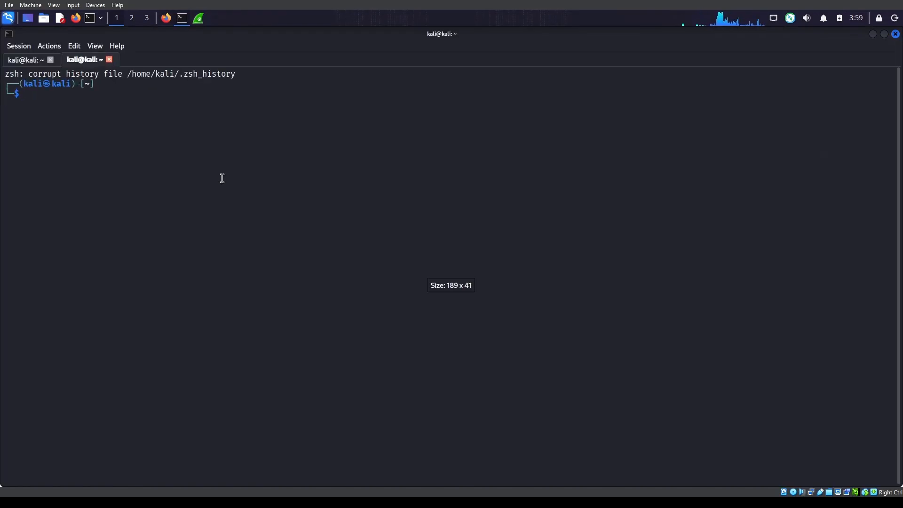
Run host httpforever.com to look up the site's IP addresses.
text(host)
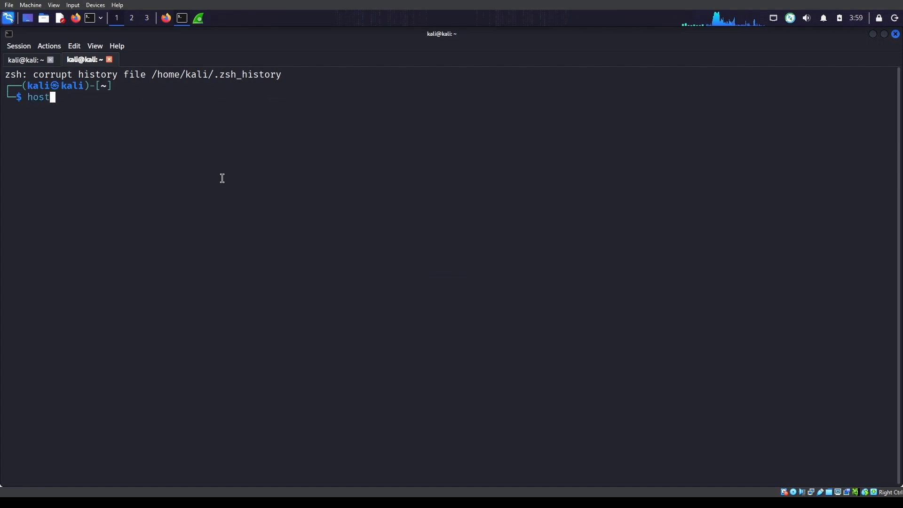
text(httpforever.com)
key(Return)
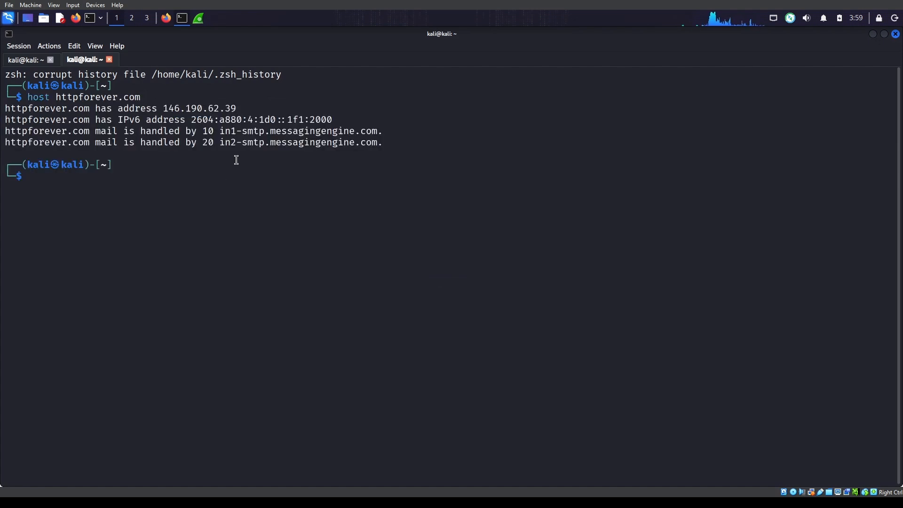
Copy the IPv4 address of httpforever.com from the terminal, switch to Wireshark, and apply the display filter ip.addr == 146.190.62.39.
double_click(223, 109)
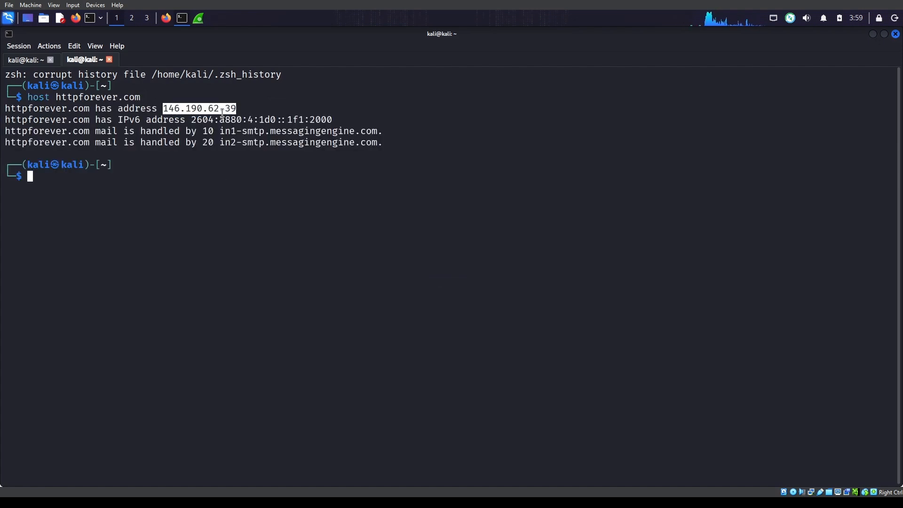
click(198, 21)
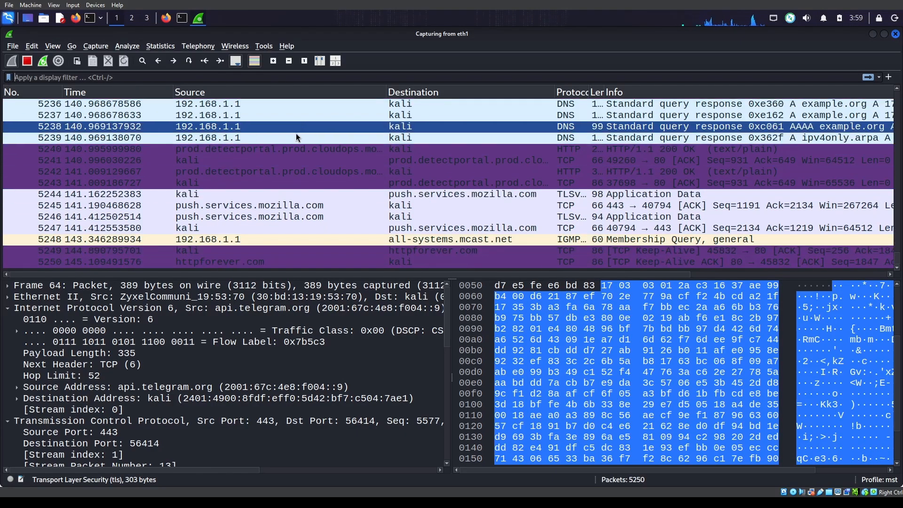
text(ip)
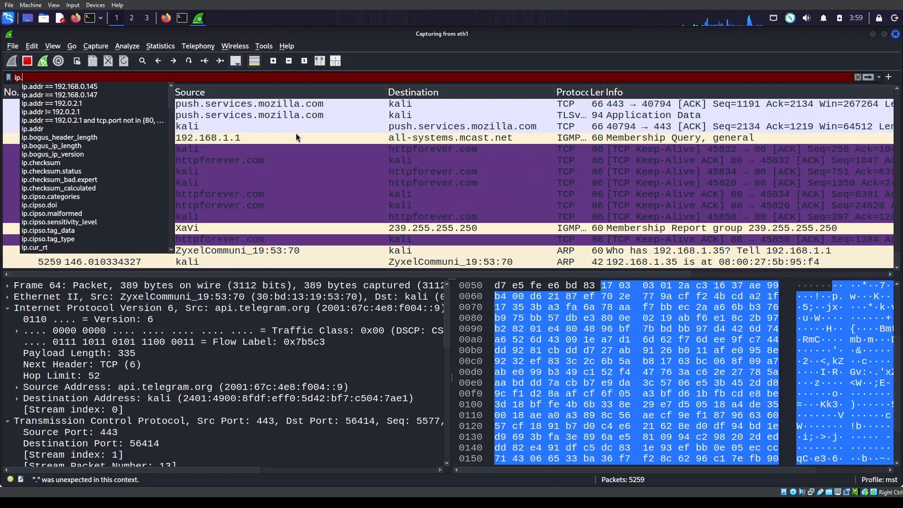
text(.addr)
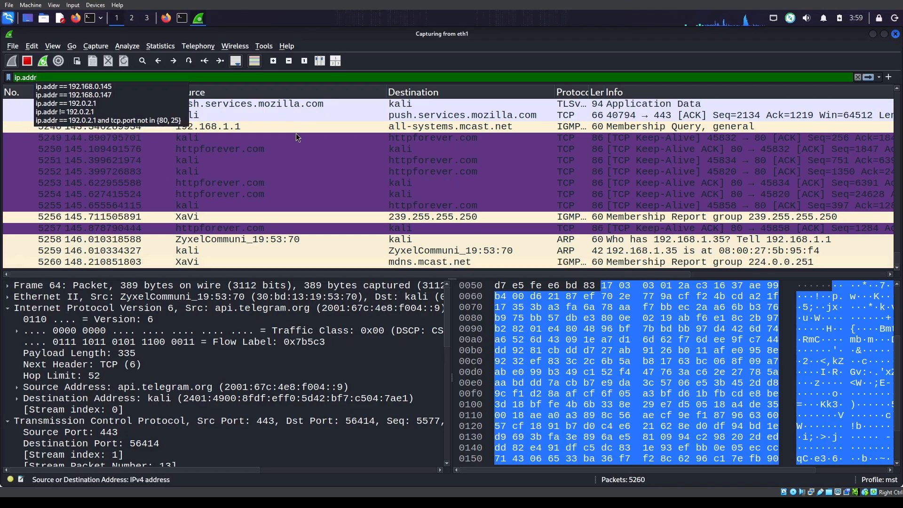
text(==)
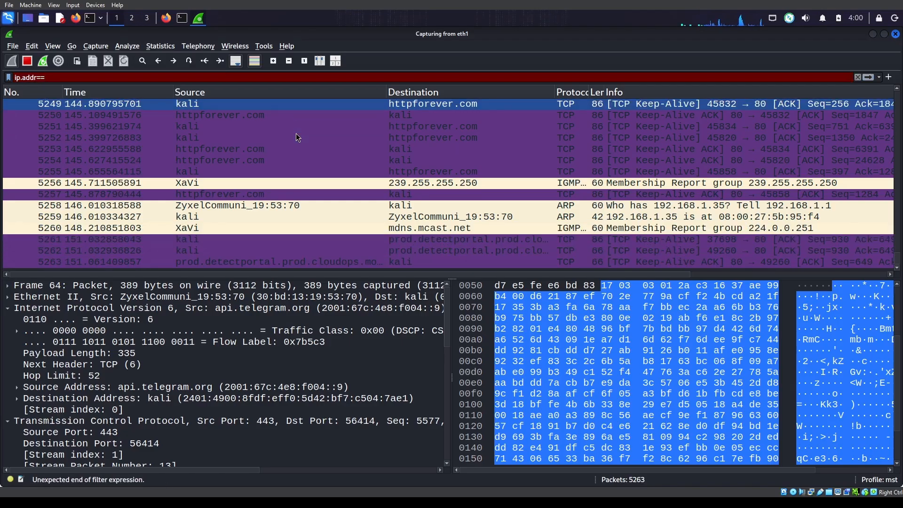
key(BackSpace)
key(BackSpace)
key(BackSpace)
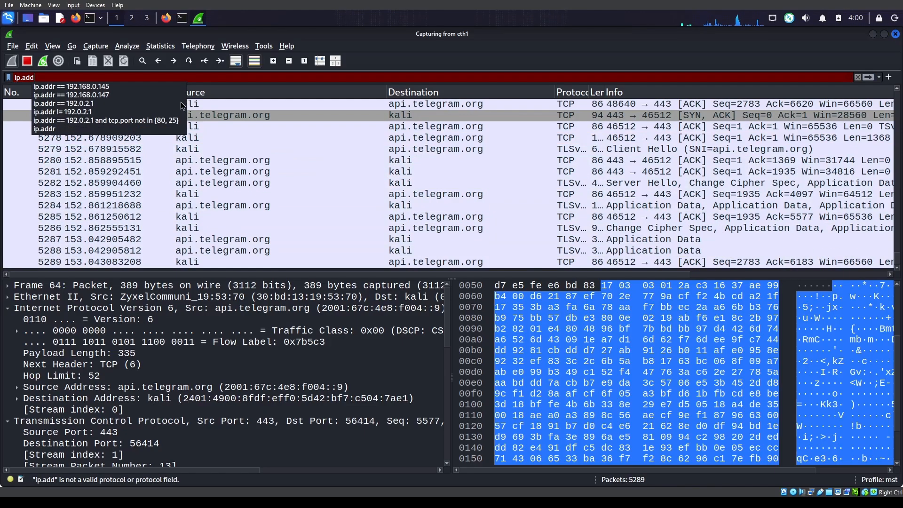
text(r == 192.168.0.14)
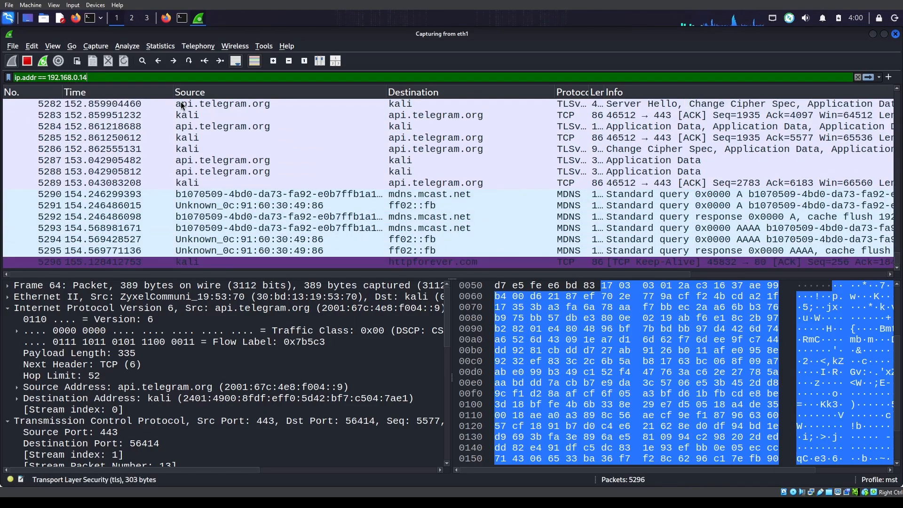
key(BackSpace)
key(BackSpace)
key(BackSpace)
key(BackSpace)
key(BackSpace)
key(BackSpace)
key(BackSpace)
key(BackSpace)
key(BackSpace)
key(BackSpace)
key(BackSpace)
text(146.190.62.39)
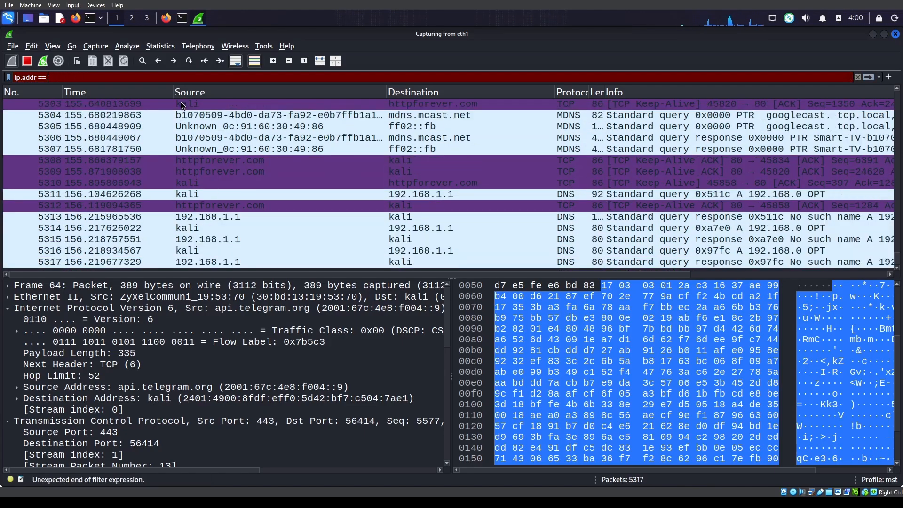
key(Return)
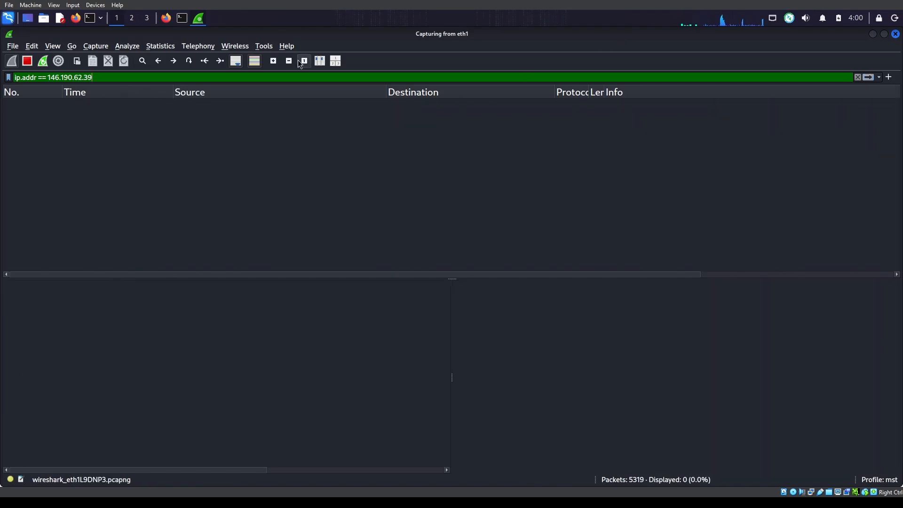
Recheck the resolved address in the terminal, switch to Firefox, and reload httpforever.com, skimming the page to generate fresh traffic.
click(182, 18)
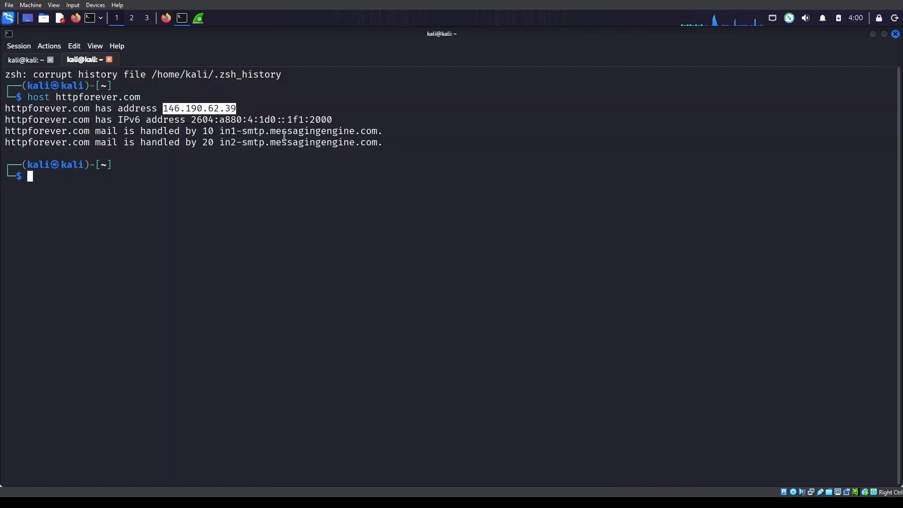
click(198, 20)
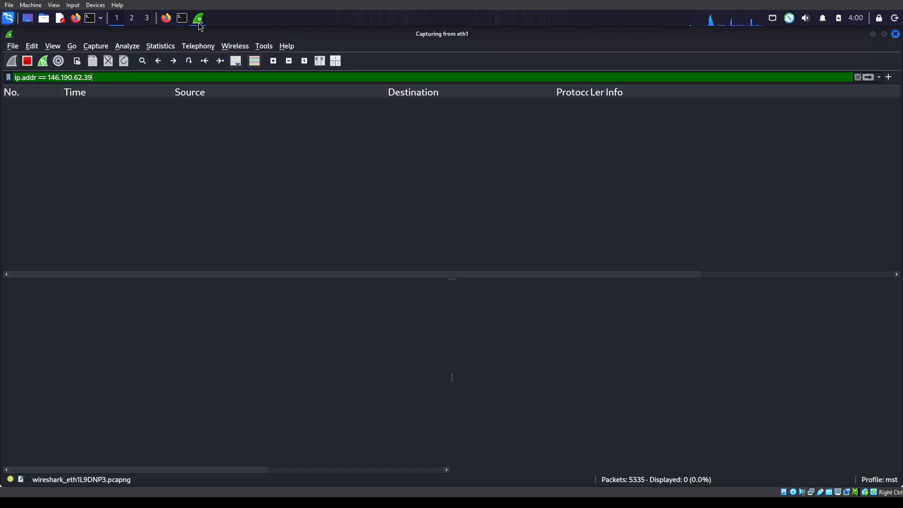
click(161, 20)
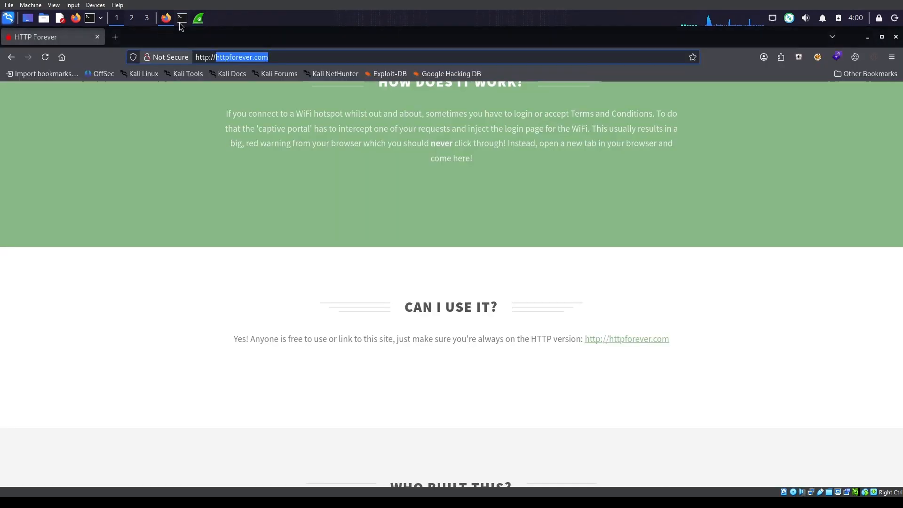
click(228, 57)
key(Return)
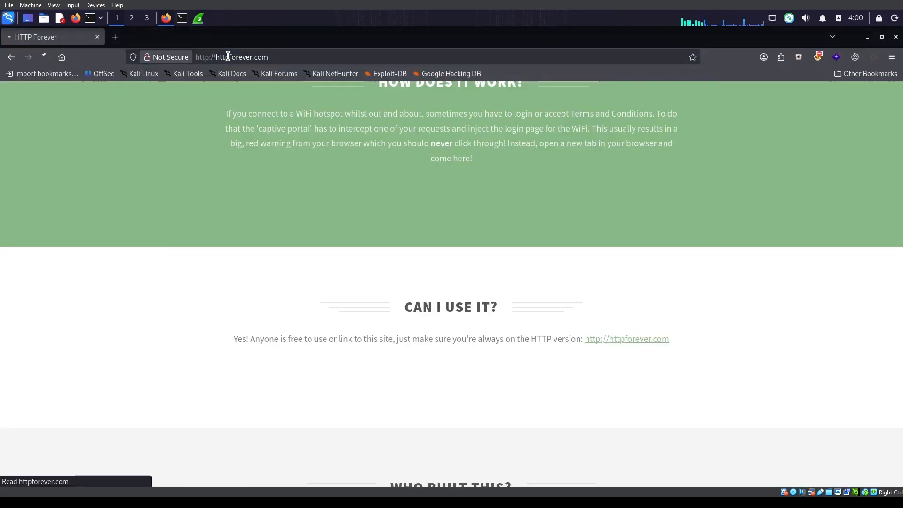
scroll(362, 216, down, 10)
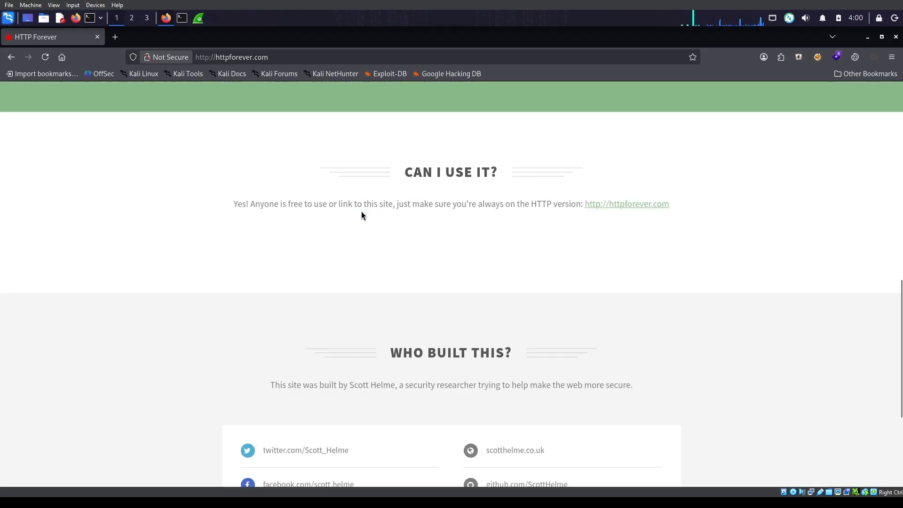
scroll(440, 314, down, 3)
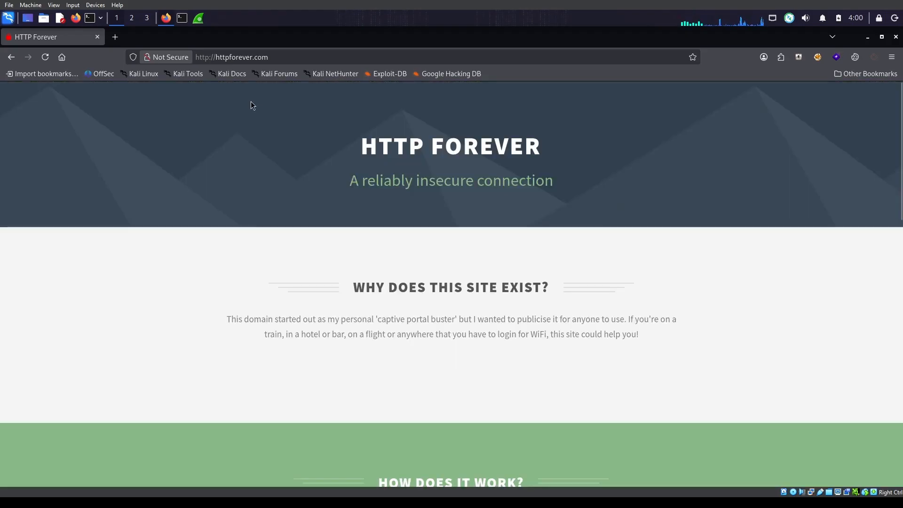
Return to Wireshark and clear the ip.addr display filter so all captured packets are listed.
click(198, 22)
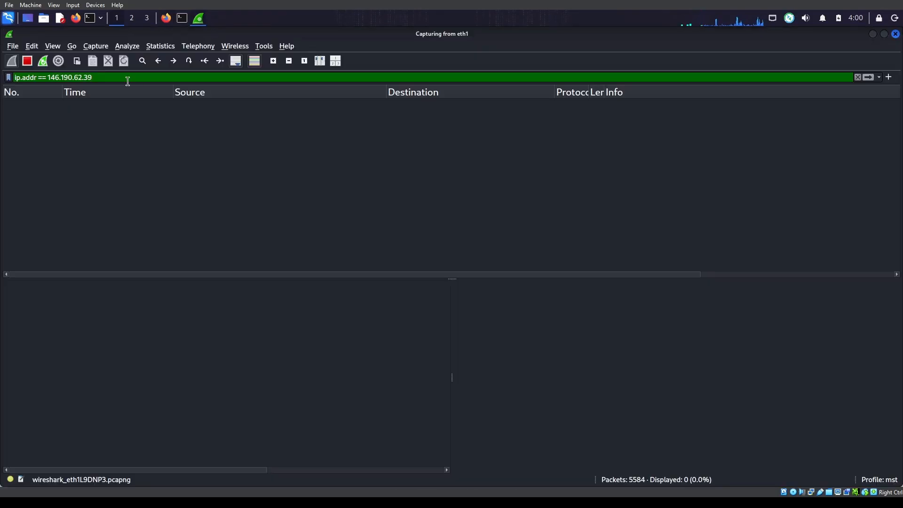
drag(100, 78, 3, 60)
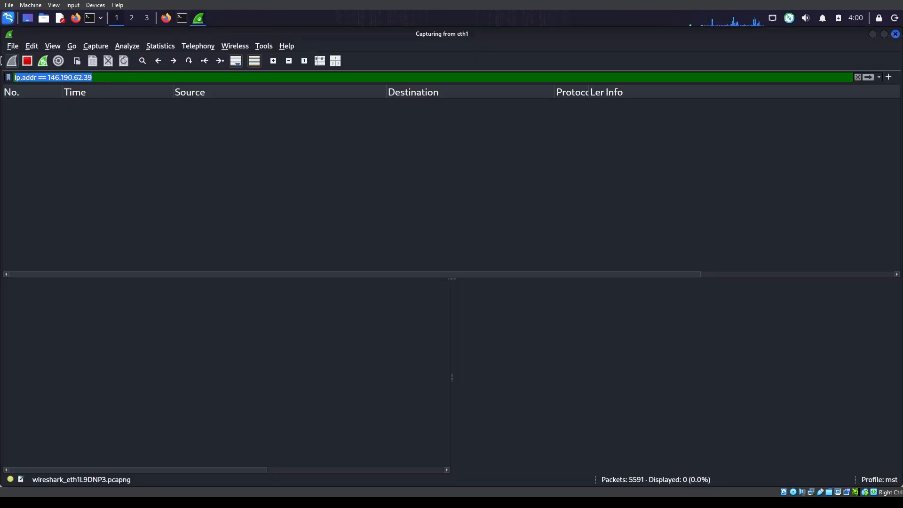
key(BackSpace)
key(Return)
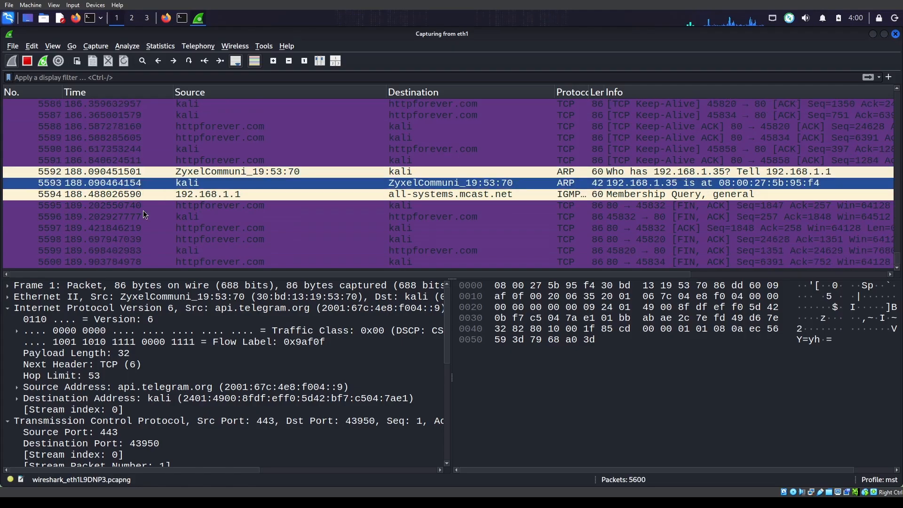
Open httpforever.com packet 5598 in its own window, examine its IPv6 and TCP fields, and close the window.
click(257, 165)
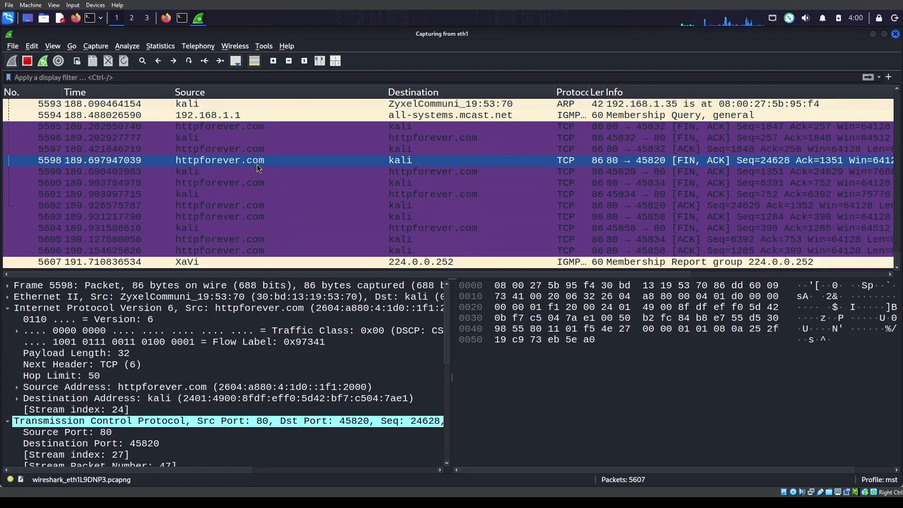
scroll(261, 136, up, 1)
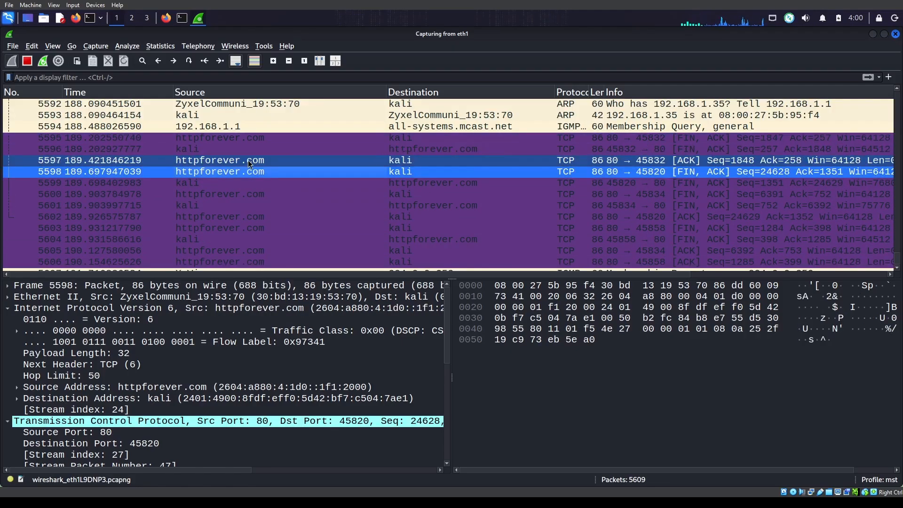
double_click(237, 171)
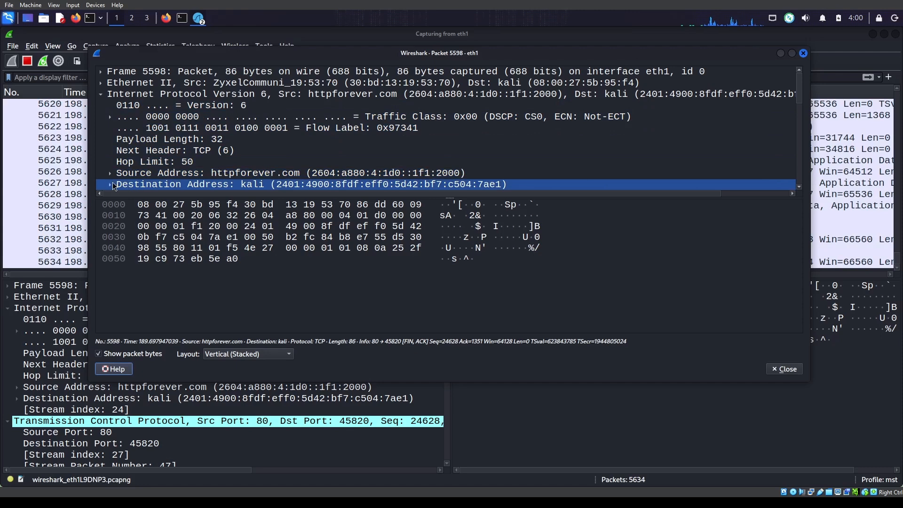
scroll(141, 181, down, 10)
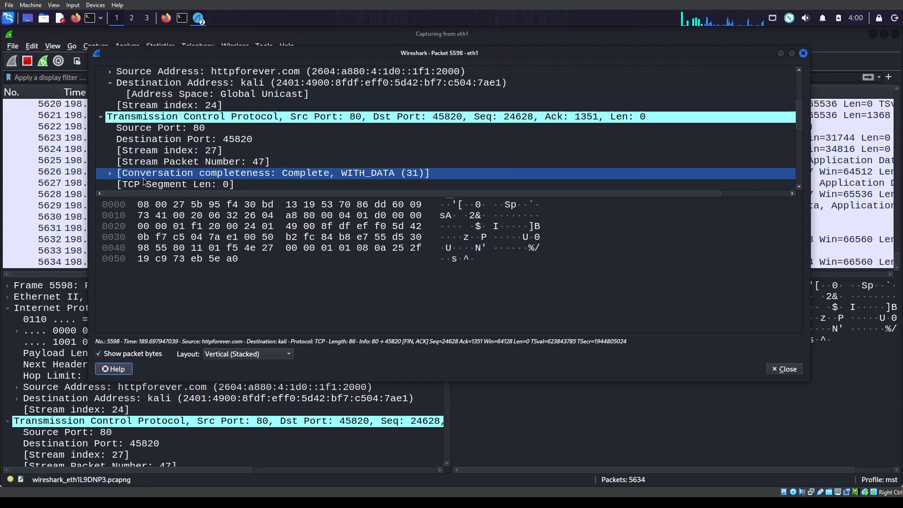
scroll(143, 182, down, 1)
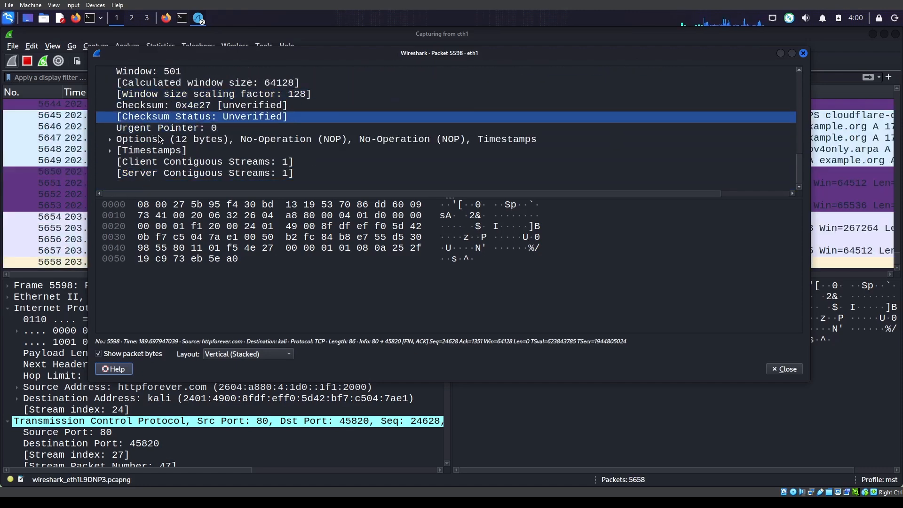
scroll(171, 120, up, 1)
scroll(171, 120, up, 4)
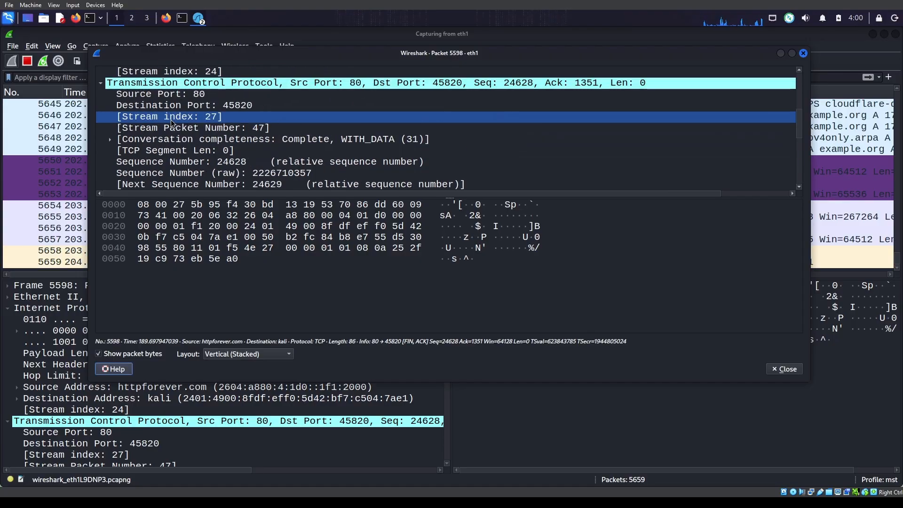
click(803, 53)
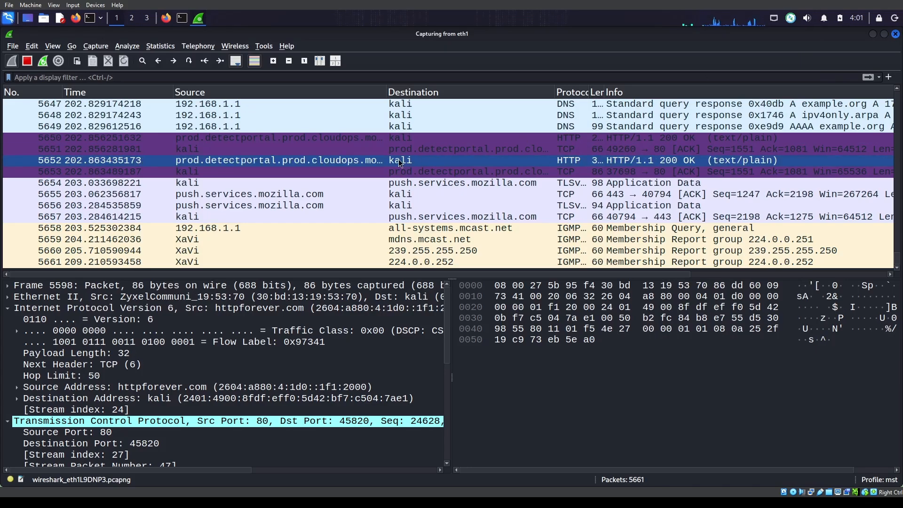
Look back through the packet list for the httpforever.com traffic and select packet 5598.
scroll(372, 146, up, 1)
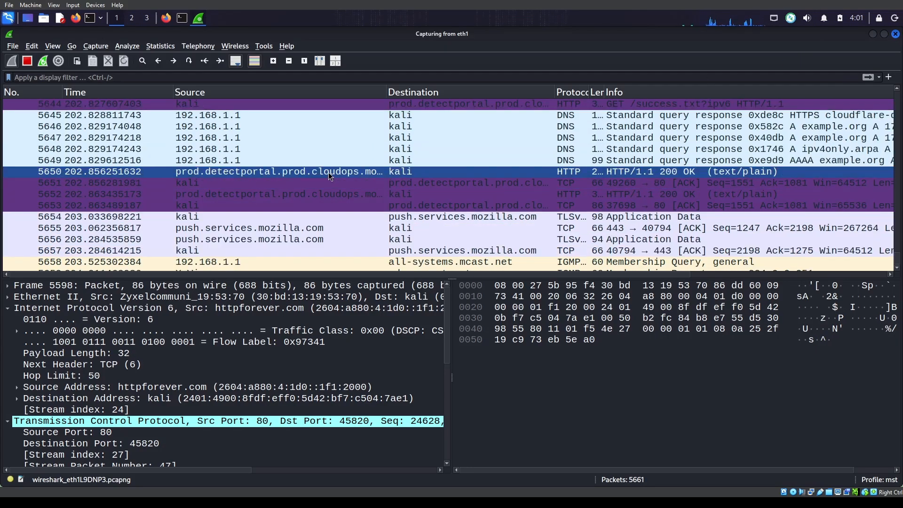
scroll(324, 182, down, 3)
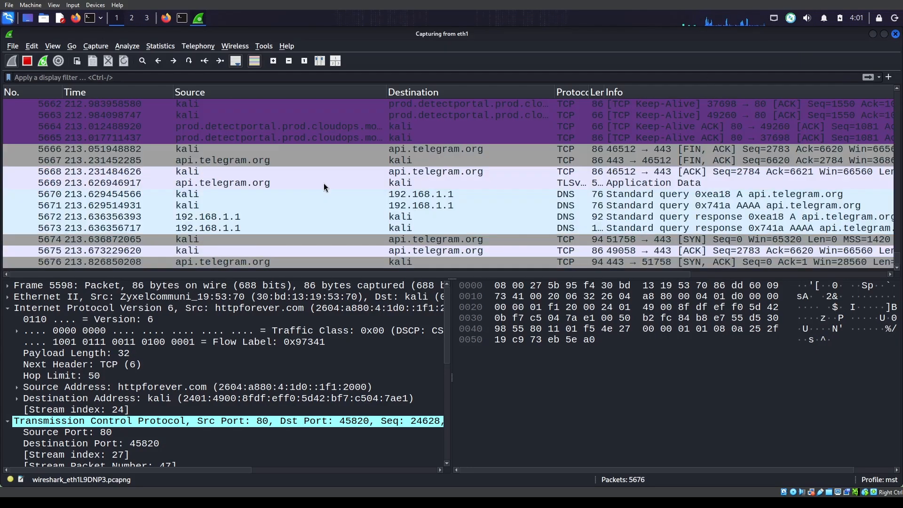
scroll(325, 176, up, 20)
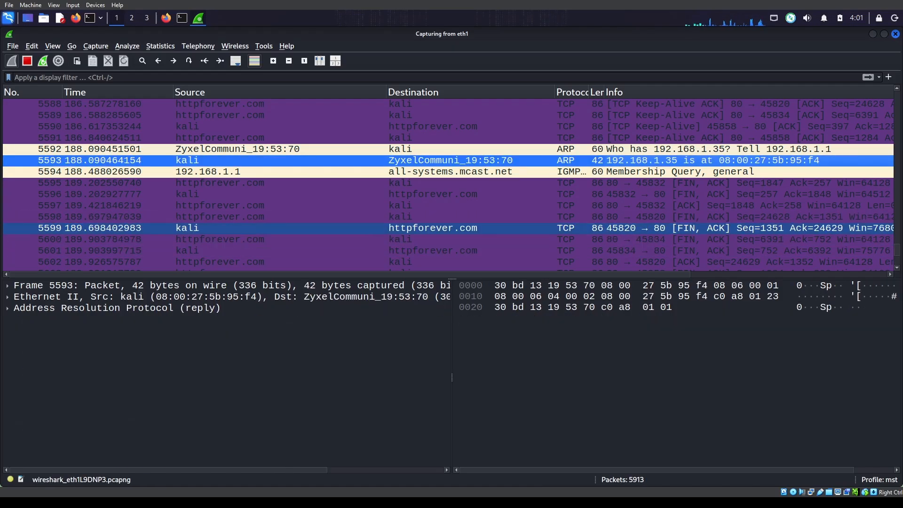
click(567, 218)
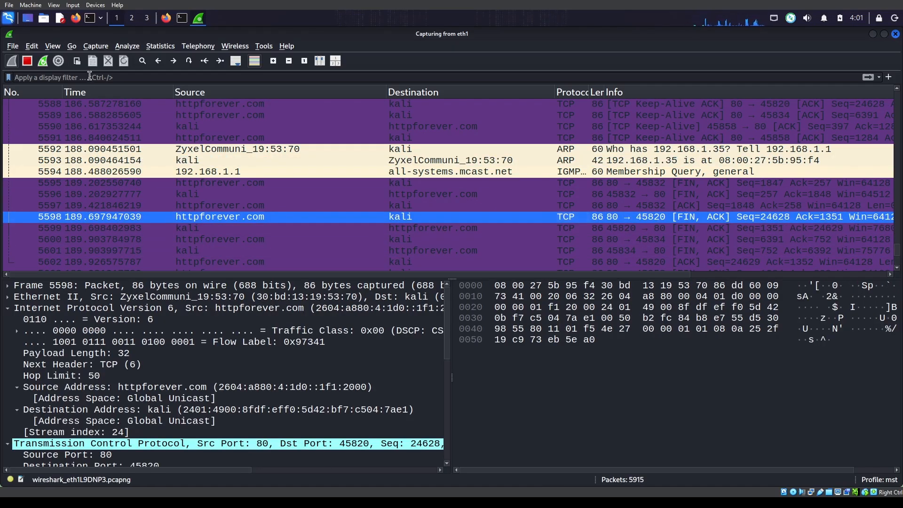
Apply the display filter http.host==httpforever.com to list only HTTP requests sent to that host.
click(90, 76)
text(http.host)
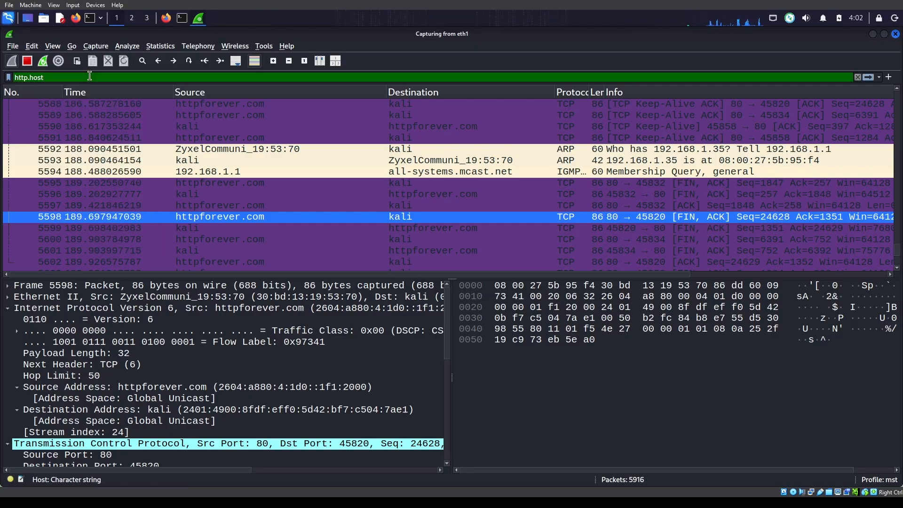
text(==')
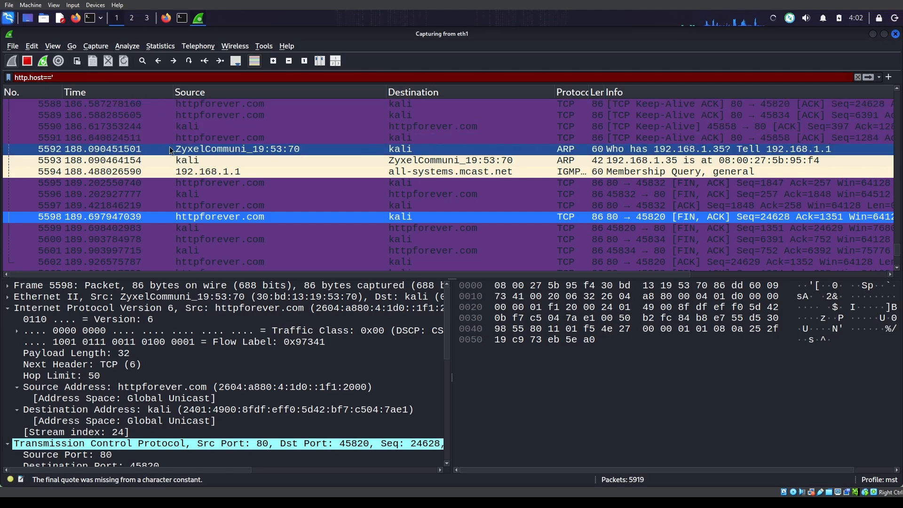
text(htt)
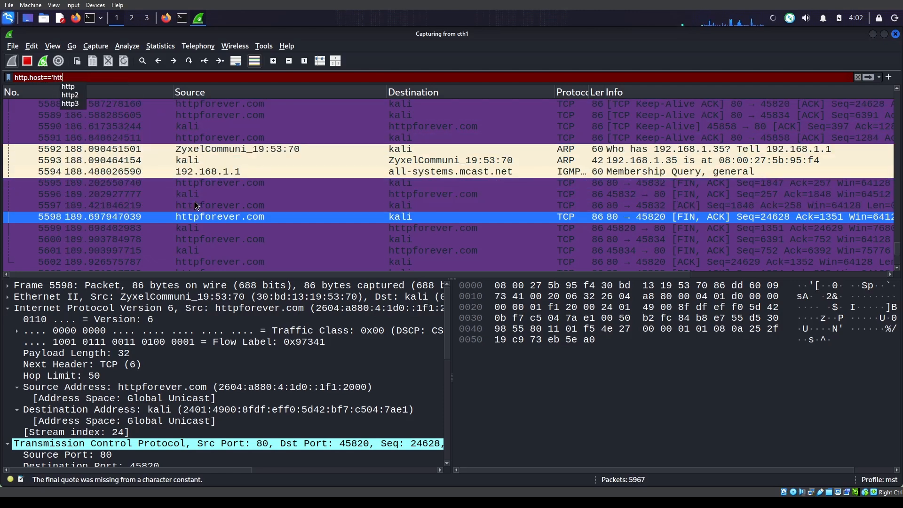
text(p)
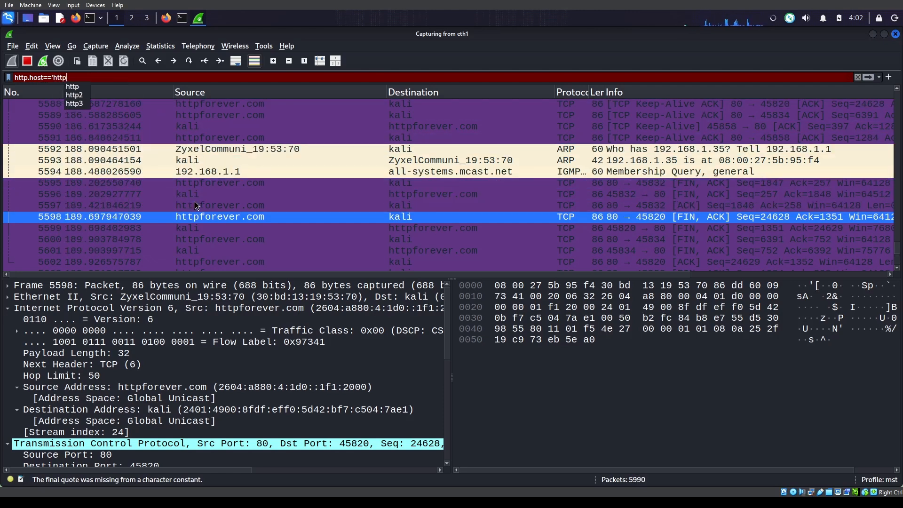
text(foreever)
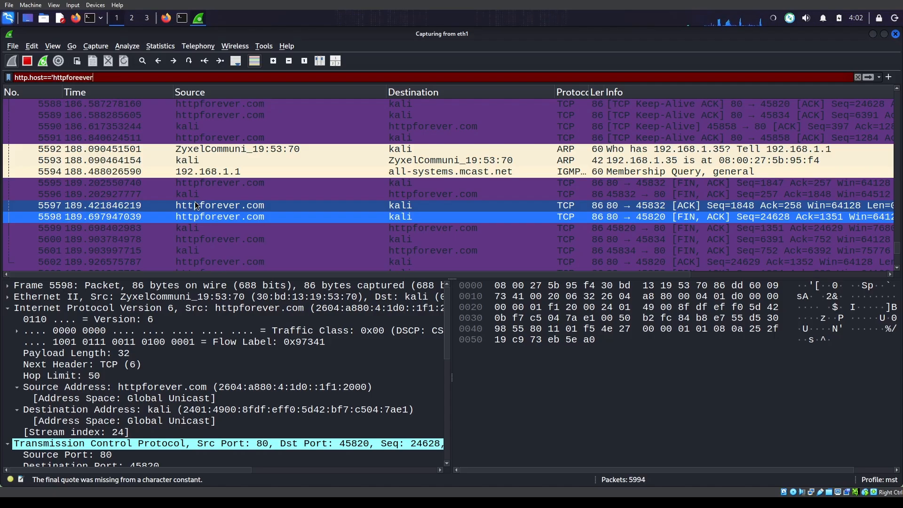
text(ever.com')
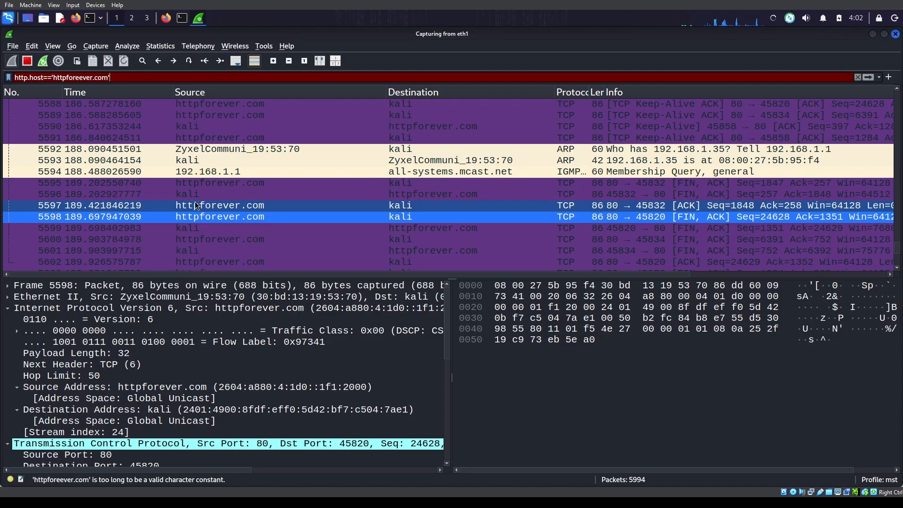
key(BackSpace)
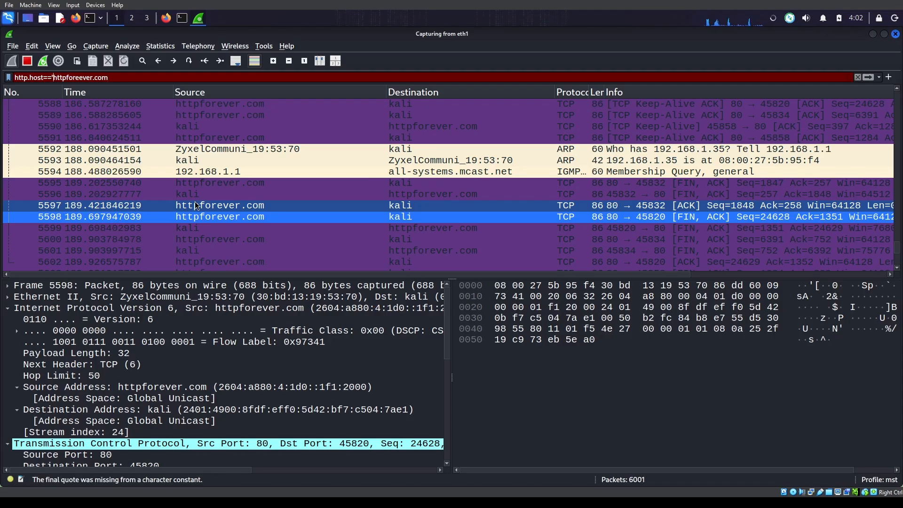
key(BackSpace)
key(Return)
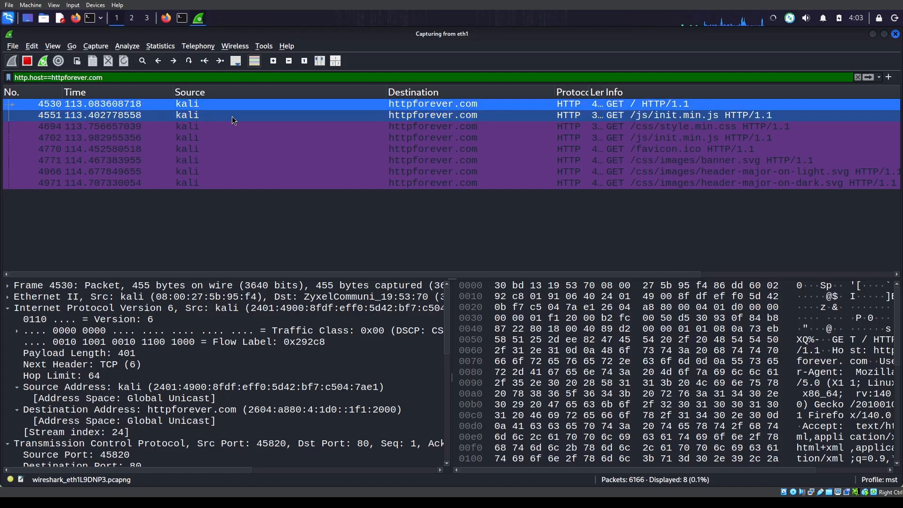
Step through the filtered GET requests, finish on the /css/images/banner.svg packet, and widen the Protocol column.
click(272, 114)
click(331, 131)
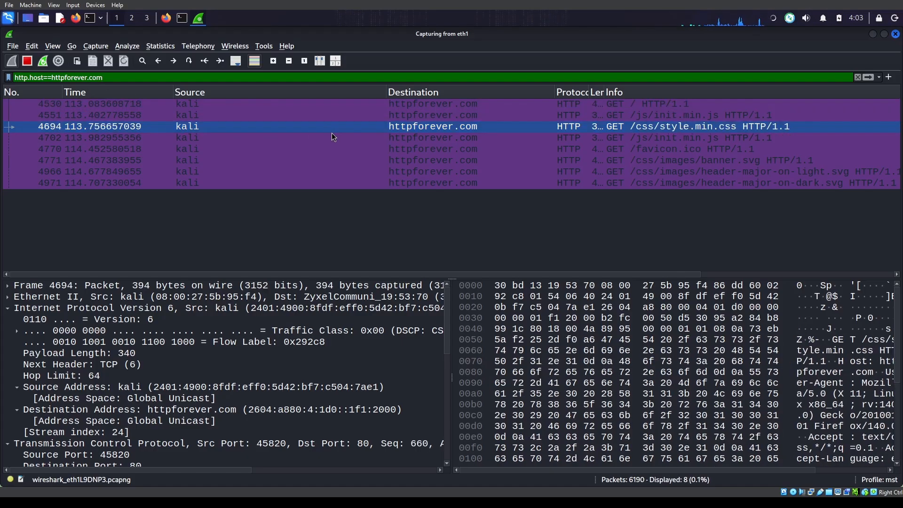
click(362, 141)
click(382, 159)
click(409, 175)
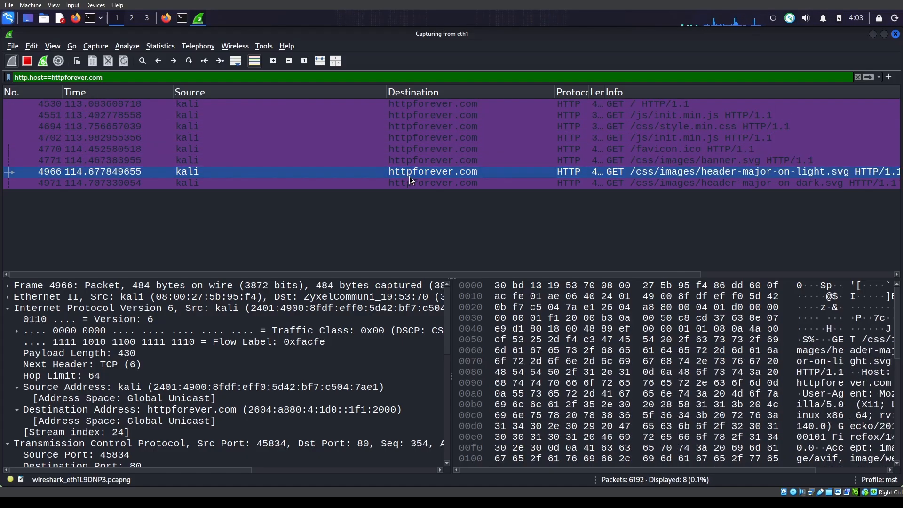
click(361, 182)
click(438, 174)
click(447, 162)
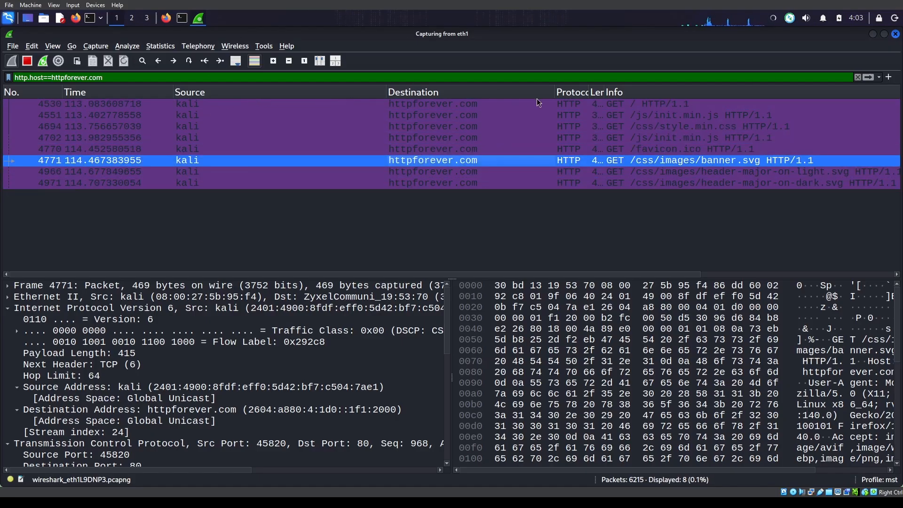
drag(591, 91, 629, 92)
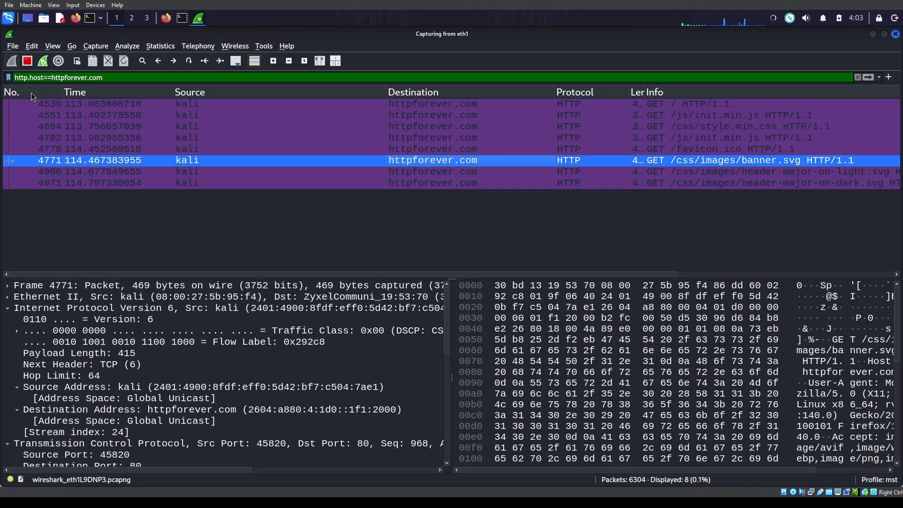
Replace the display filter with tcp.port==80 and skim the matching packets.
drag(111, 79, 1, 66)
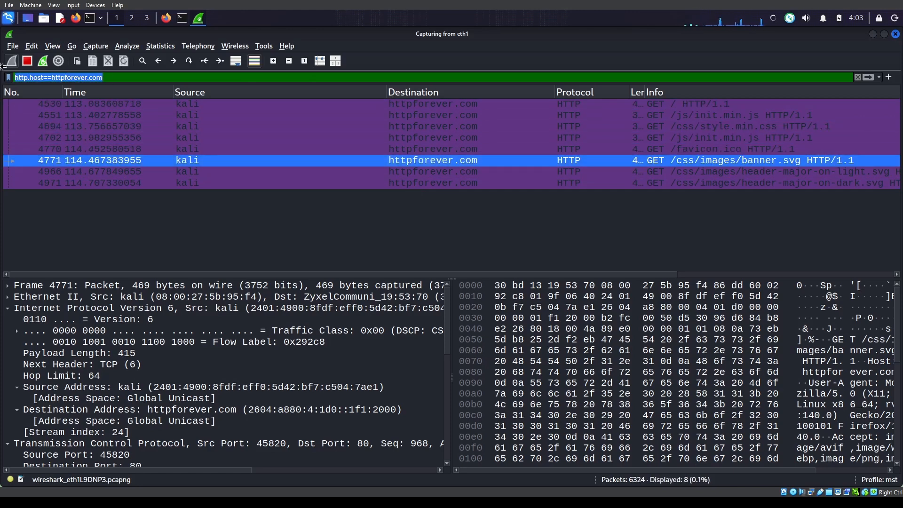
key(BackSpace)
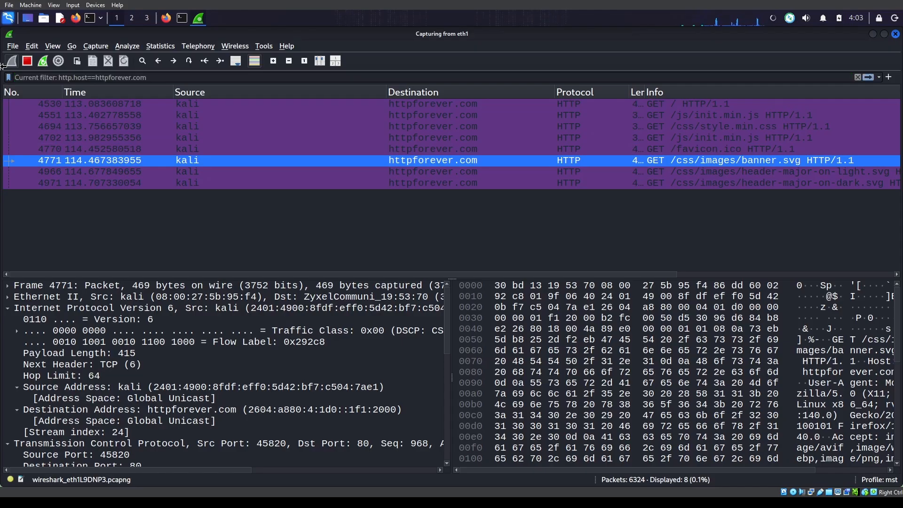
text(tcp.po)
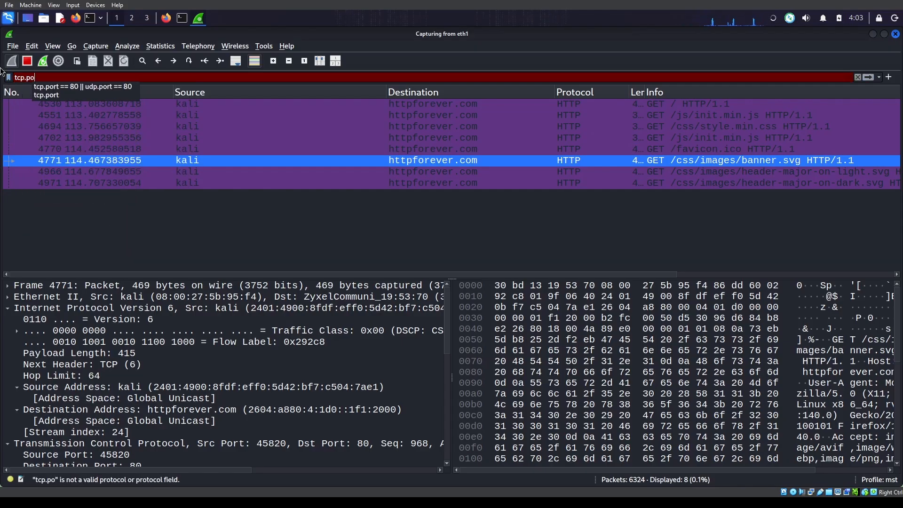
text(rt==)
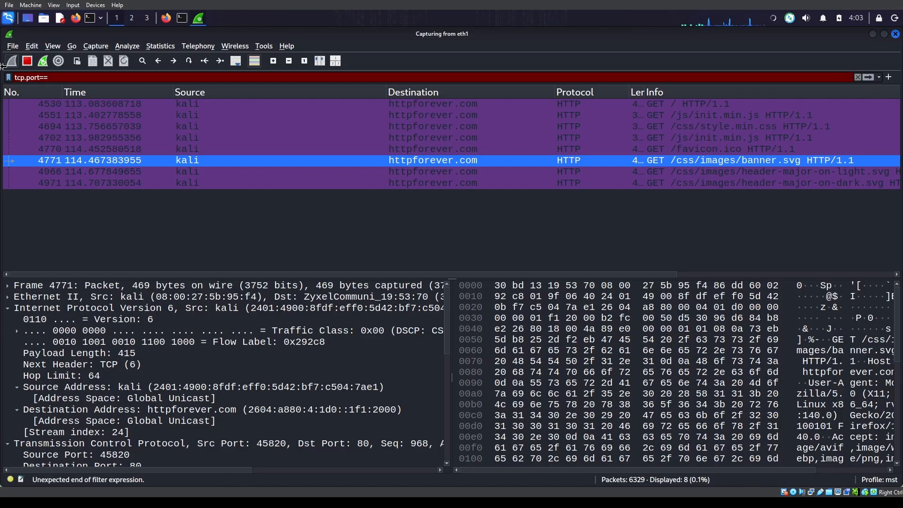
text(80)
key(Return)
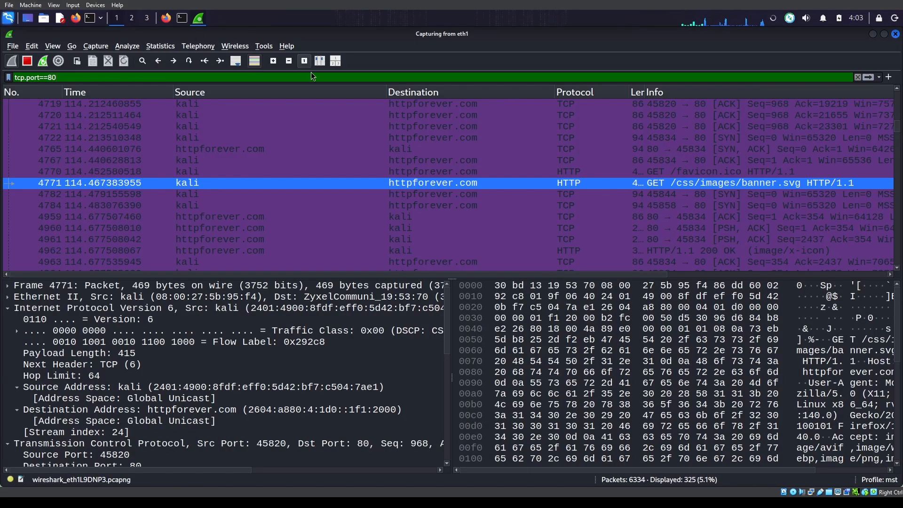
scroll(437, 199, down, 5)
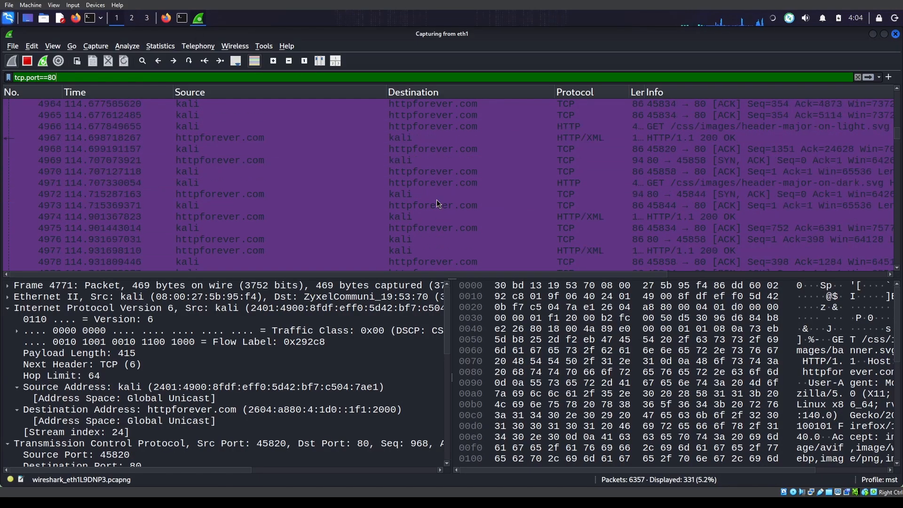
scroll(437, 200, down, 15)
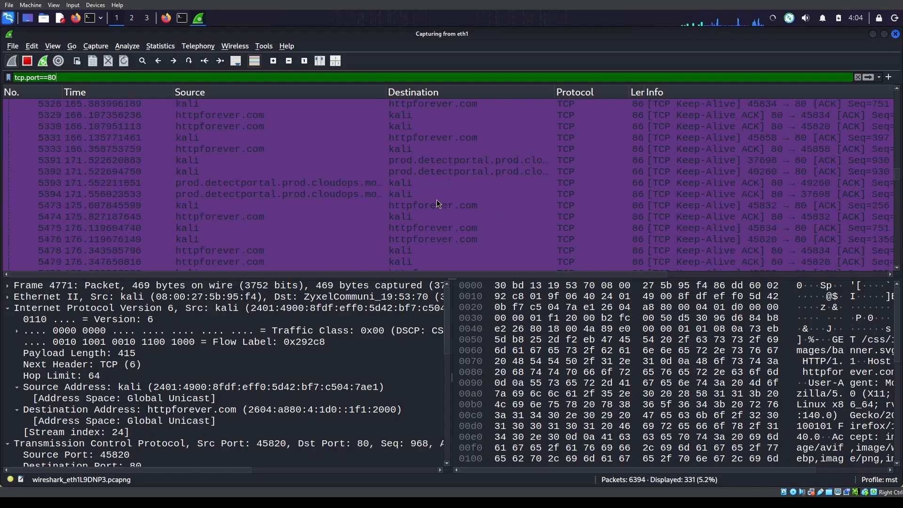
scroll(437, 199, up, 20)
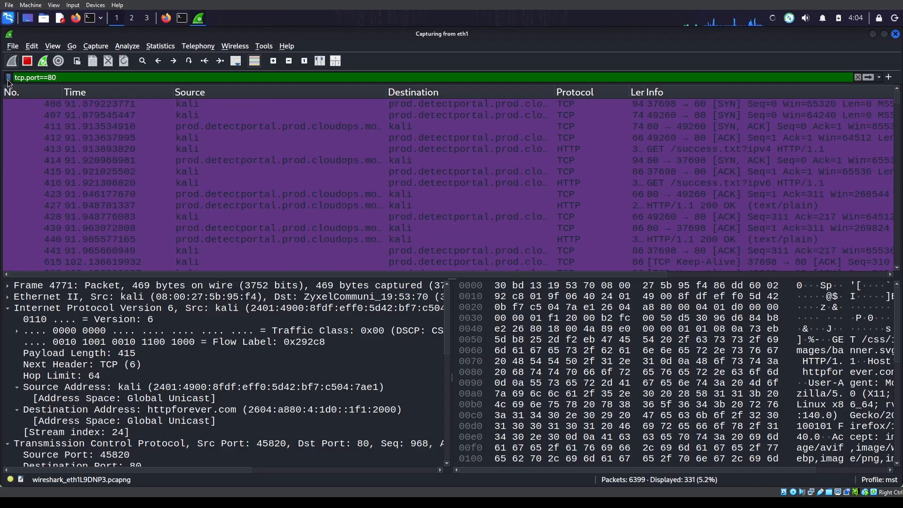
Change the port in the display filter so it reads tcp.port==22 and apply it.
key(BackSpace)
key(BackSpace)
text(22)
key(Return)
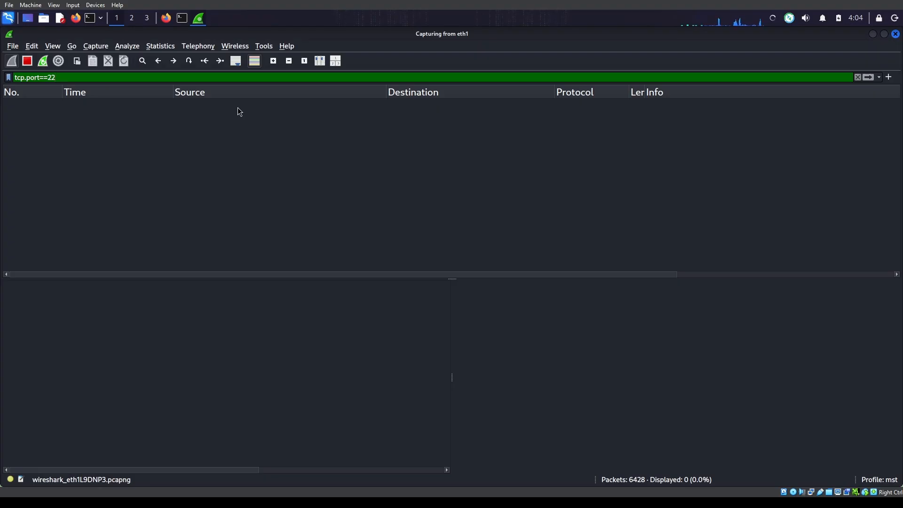
Clear the tcp.port display filter, skim the full list of captured packets, and return to packet 1.
key(BackSpace)
key(BackSpace)
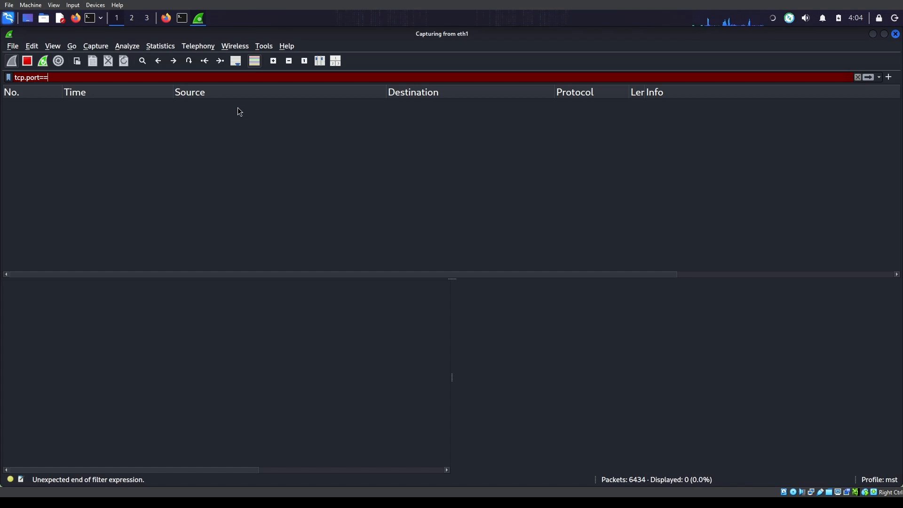
key(BackSpace)
key(BackSpace)
key(BackSpace)
key(BackSpace)
key(BackSpace)
key(BackSpace)
key(BackSpace)
key(BackSpace)
key(BackSpace)
key(BackSpace)
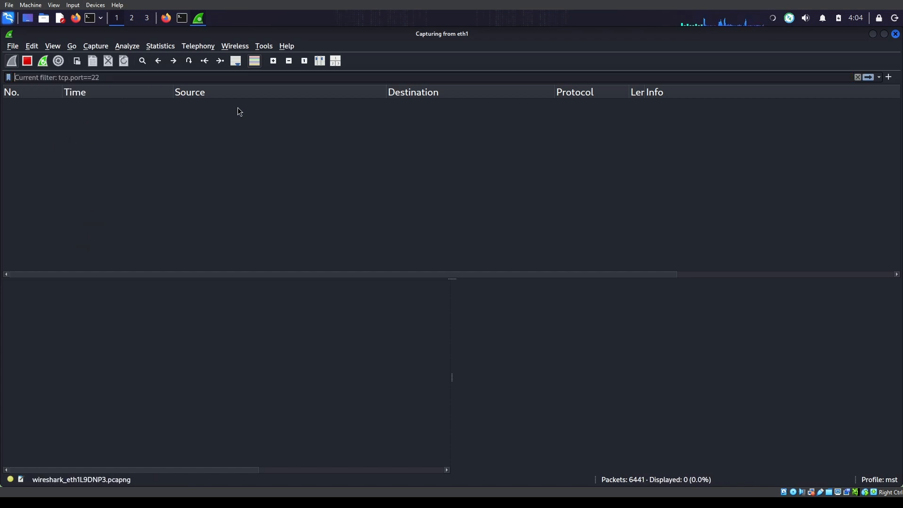
key(Return)
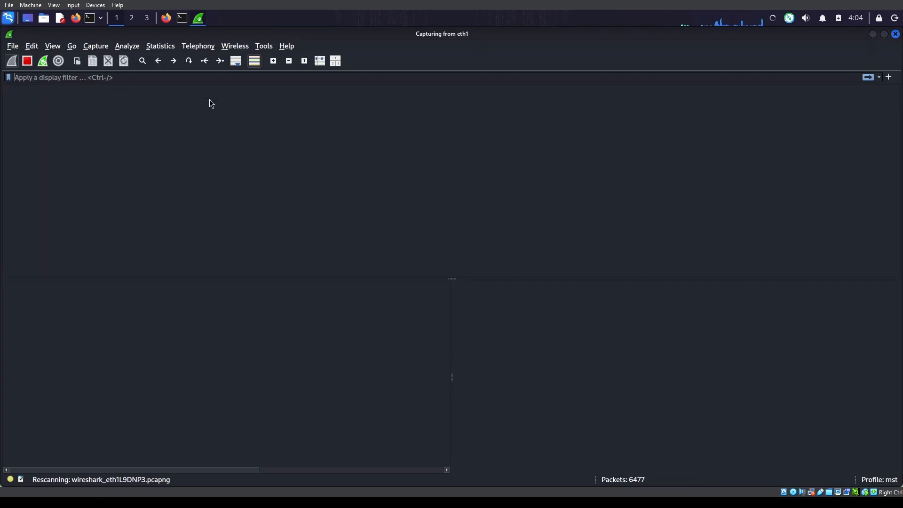
click(209, 100)
scroll(329, 168, down, 20)
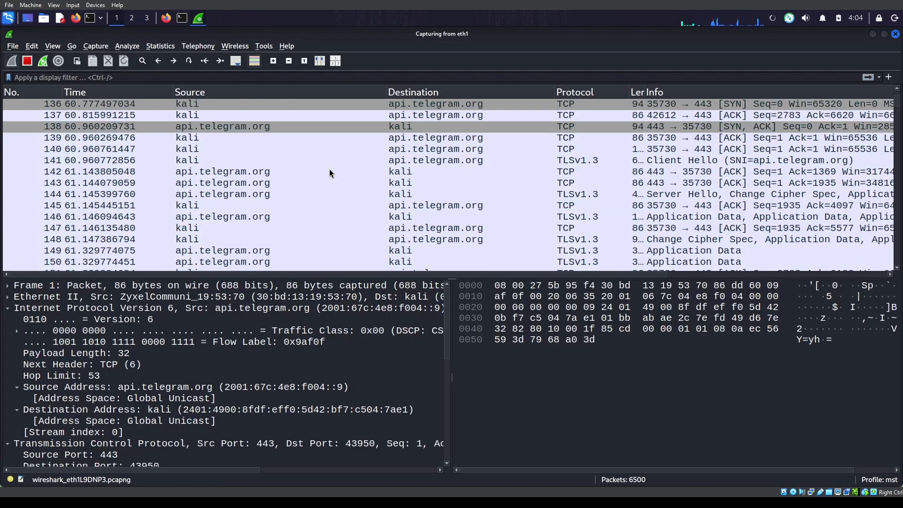
scroll(330, 168, up, 4)
scroll(329, 169, up, 20)
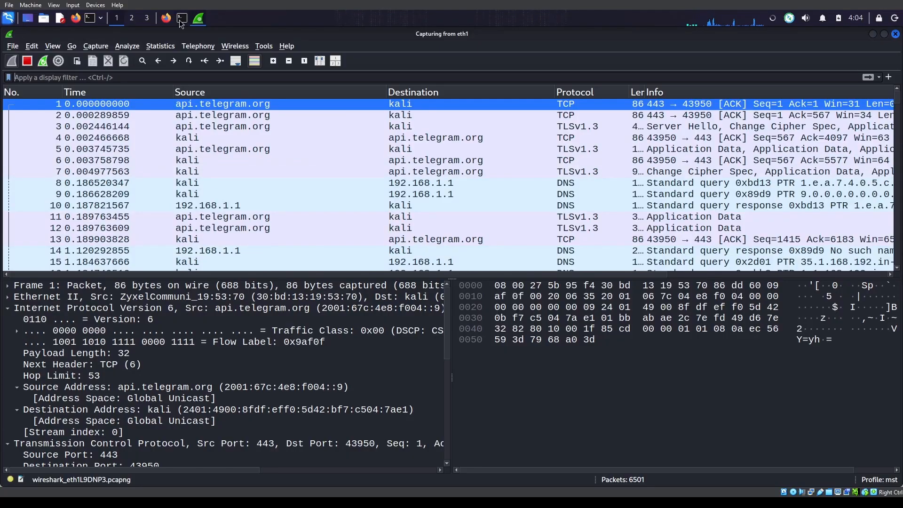
Open the Resolved Addresses statistics and examine the host address-to-name entries, highlighting the kali entry for 192.168.1.35.
click(173, 49)
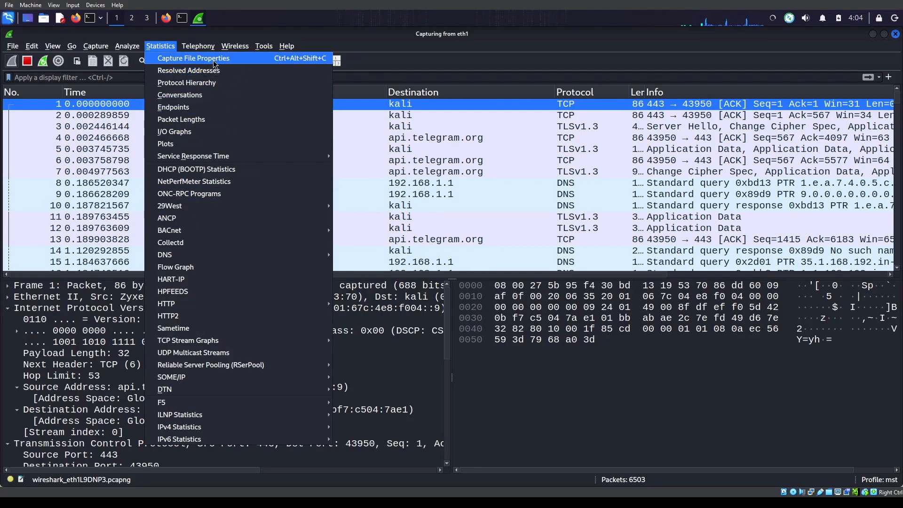
click(183, 70)
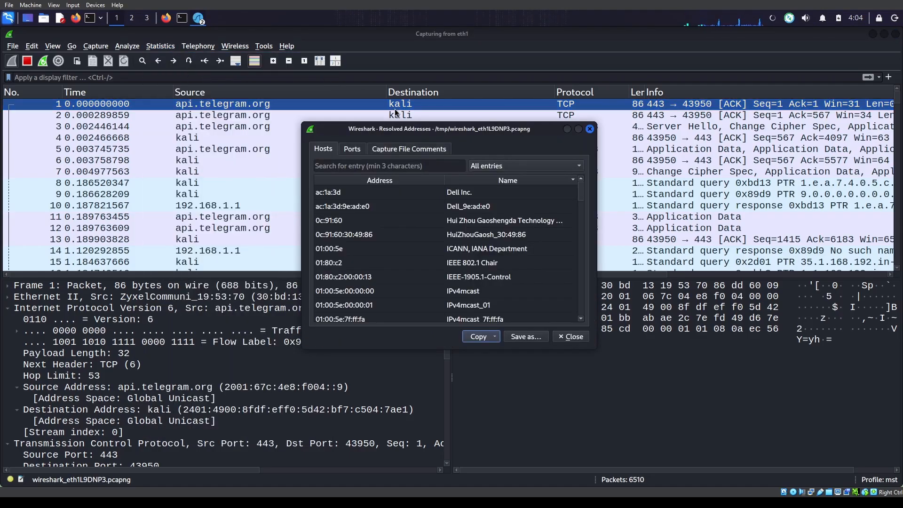
click(343, 150)
click(335, 150)
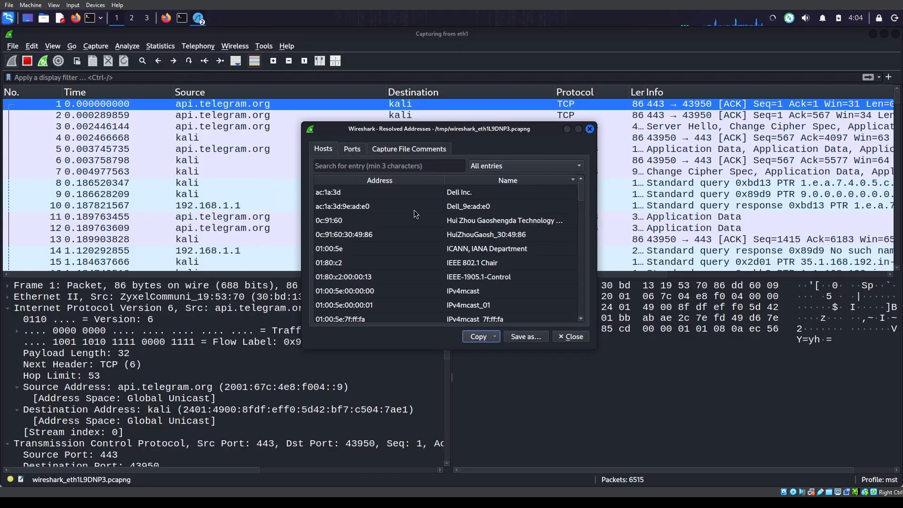
scroll(415, 245, down, 5)
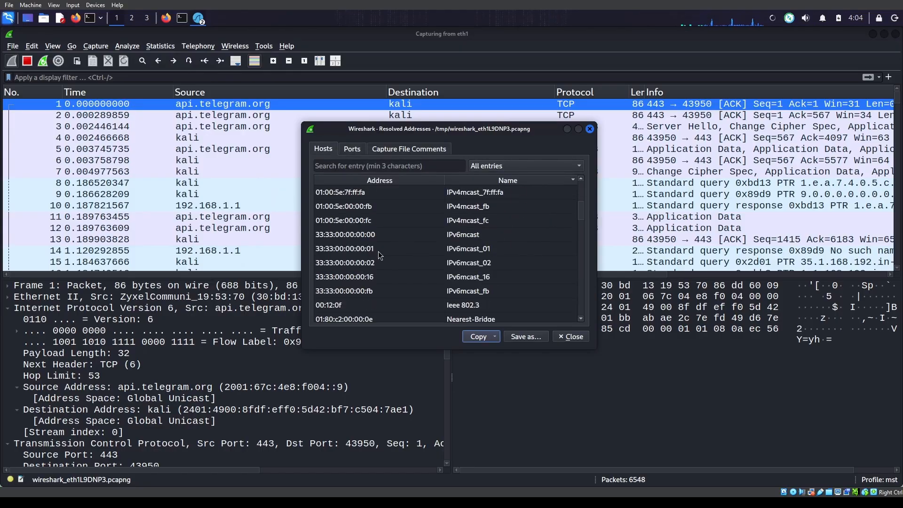
scroll(378, 251, down, 5)
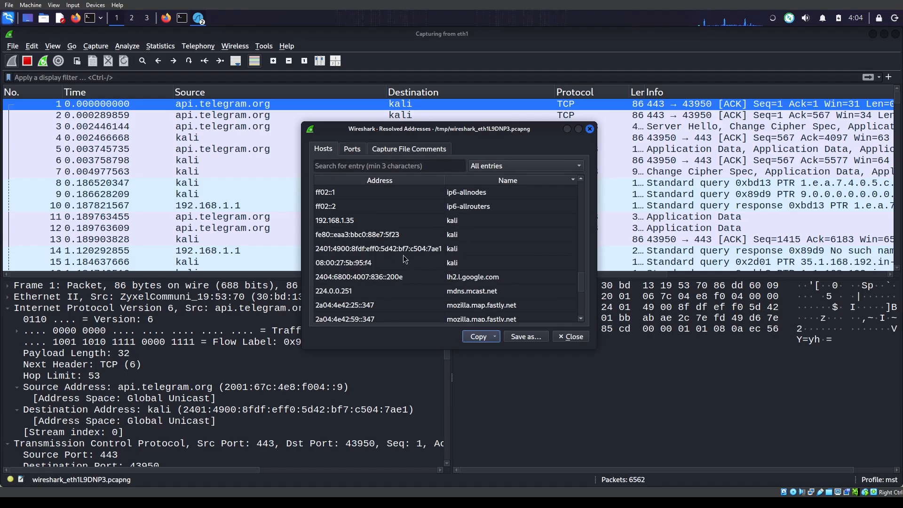
click(457, 222)
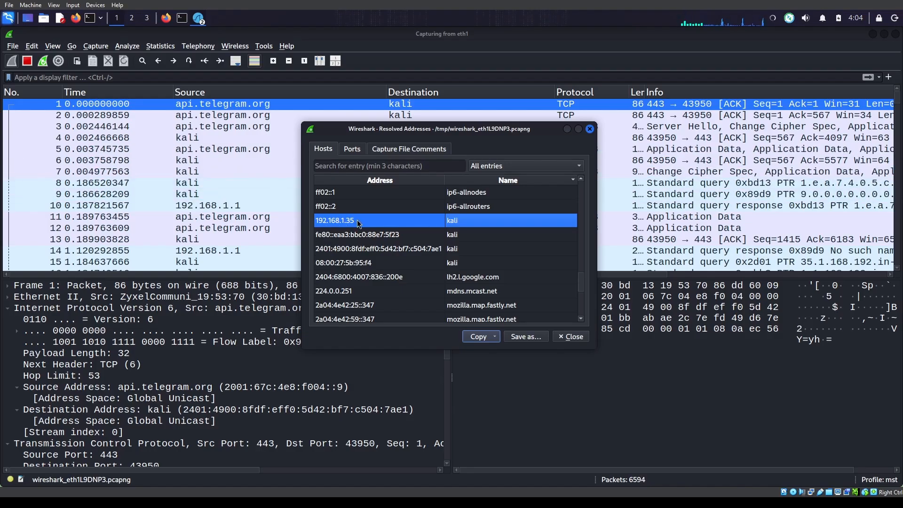
scroll(357, 219, down, 2)
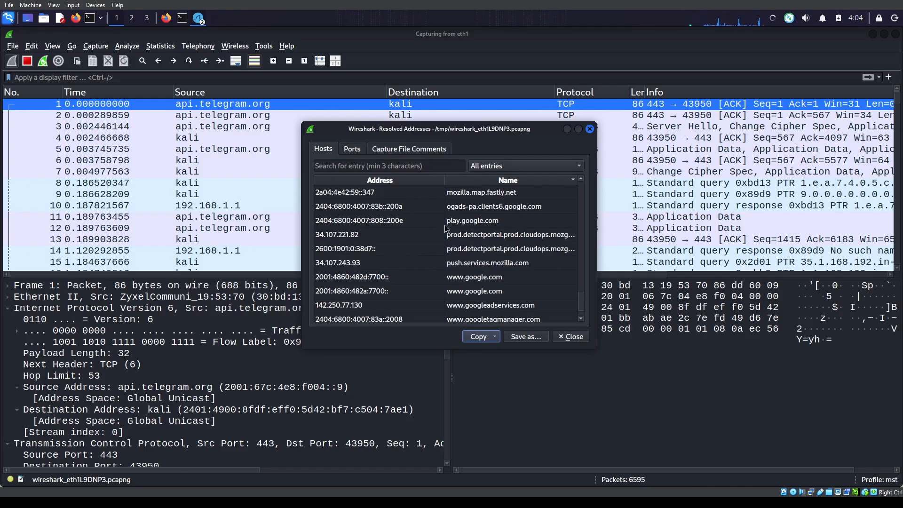
scroll(467, 286, down, 1)
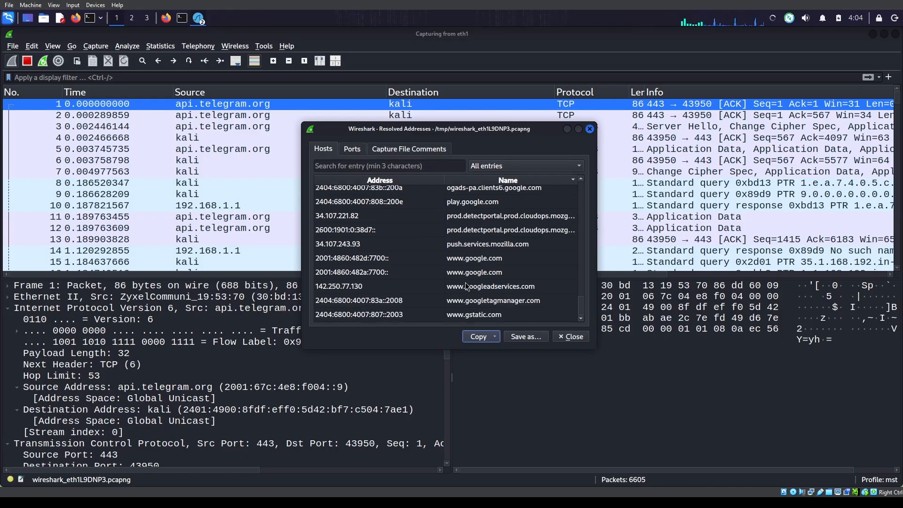
scroll(467, 286, up, 2)
scroll(467, 286, up, 4)
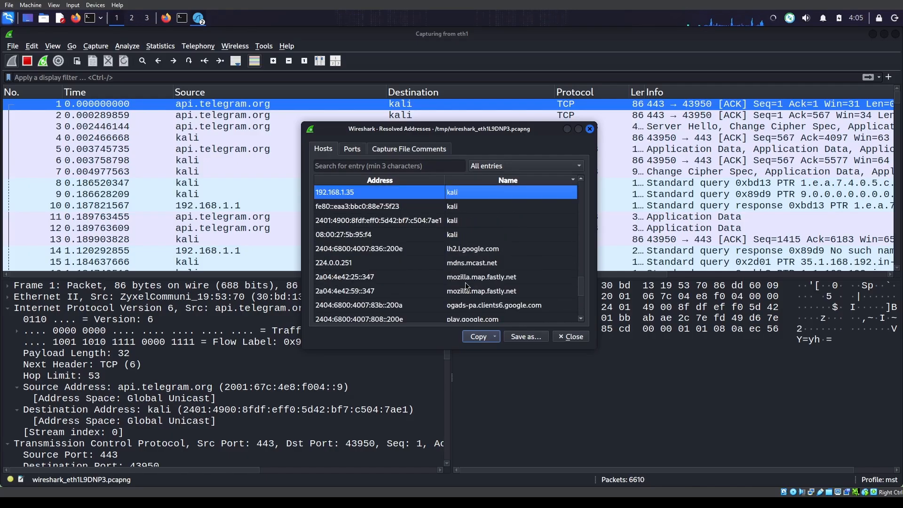
Look through the resolved host entries, from hardware vendors to domain names, and highlight the httpforever.com entry.
scroll(468, 287, down, 1)
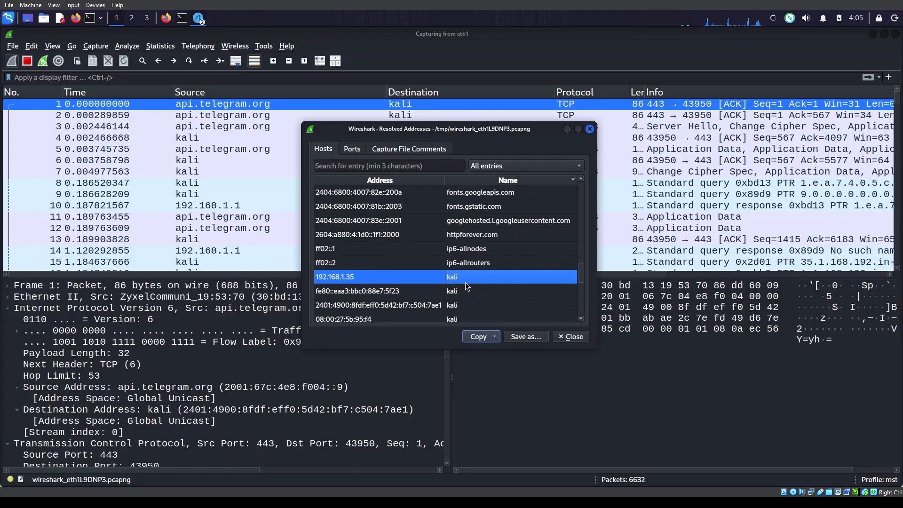
scroll(466, 286, up, 8)
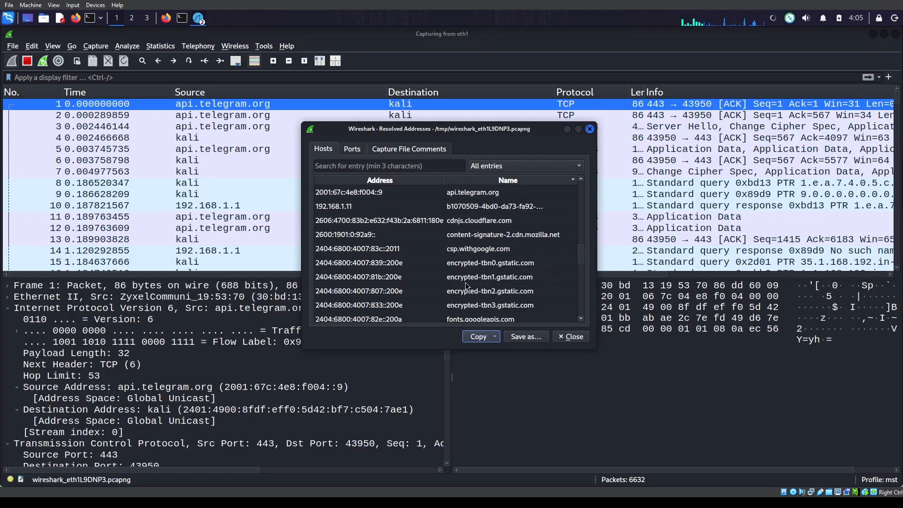
scroll(467, 286, up, 10)
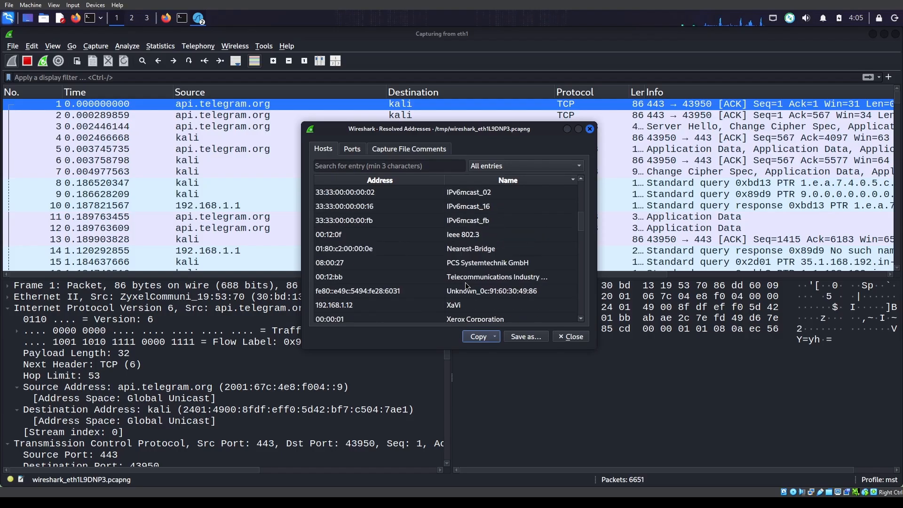
scroll(467, 286, up, 2)
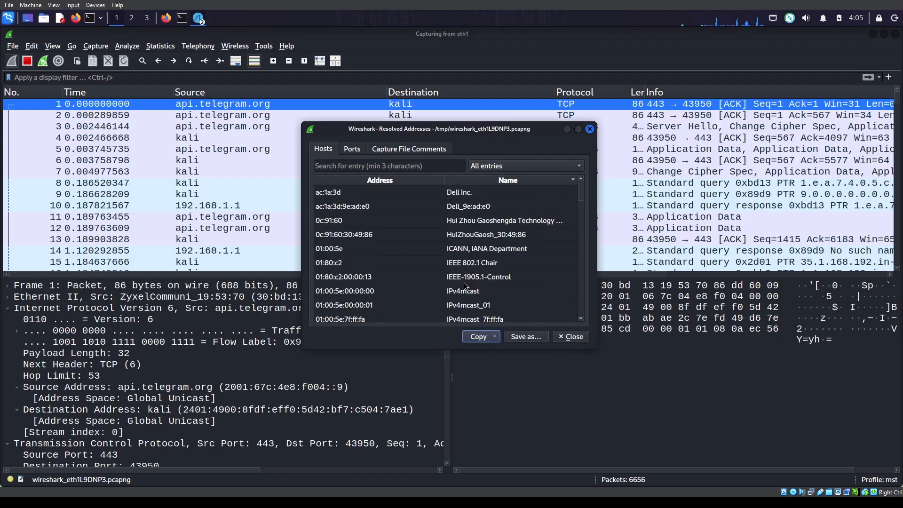
scroll(466, 282, down, 5)
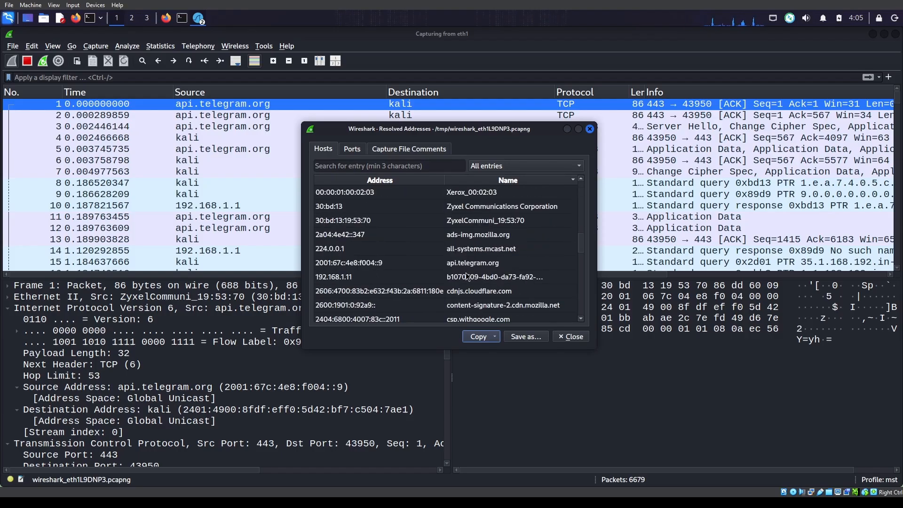
scroll(466, 277, down, 4)
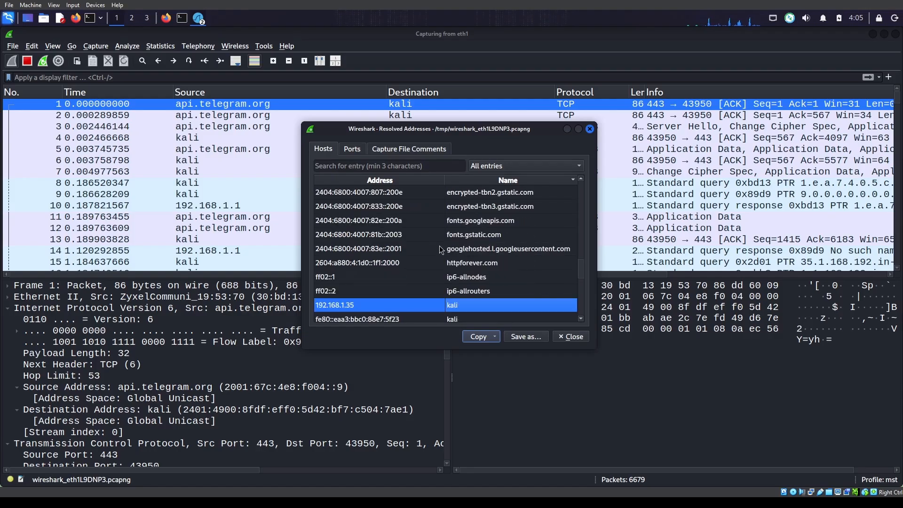
click(466, 263)
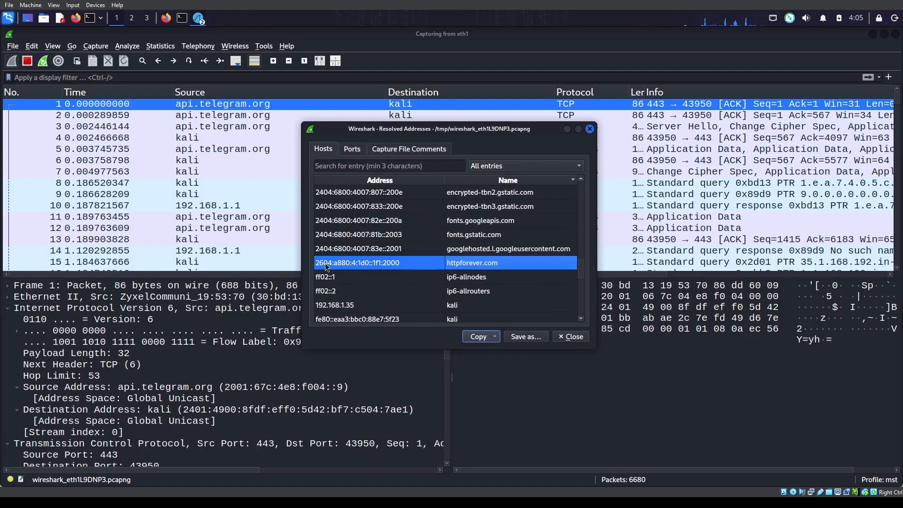
Switch to the terminal, compare the IPv6 address in the host httpforever.com output with that entry, and return to Resolved Addresses.
click(182, 19)
double_click(228, 120)
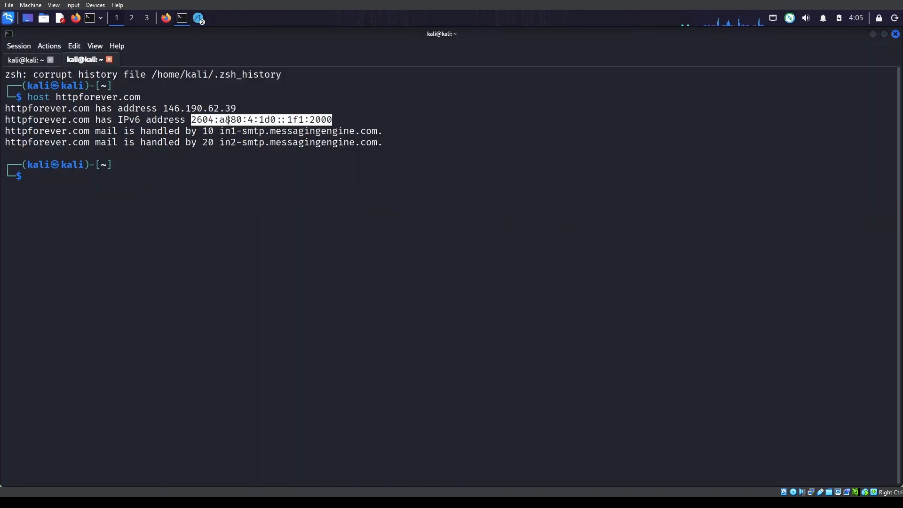
double_click(179, 113)
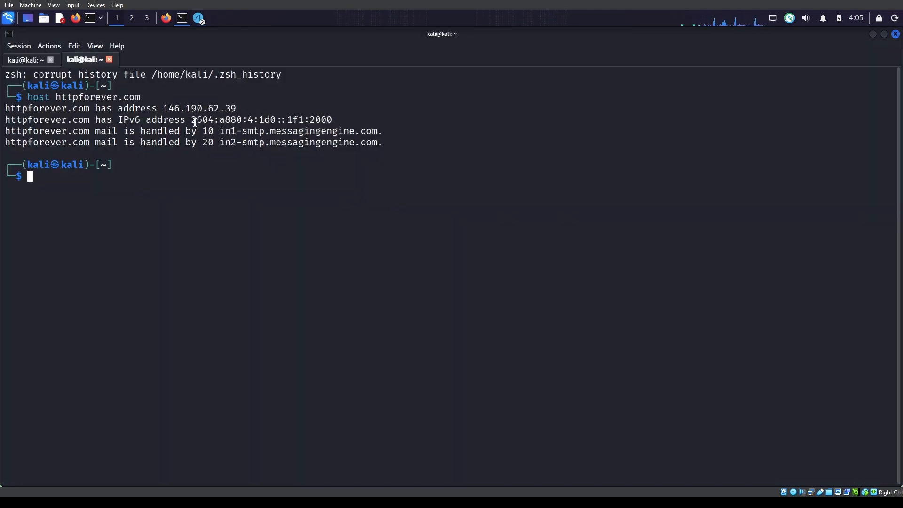
double_click(194, 120)
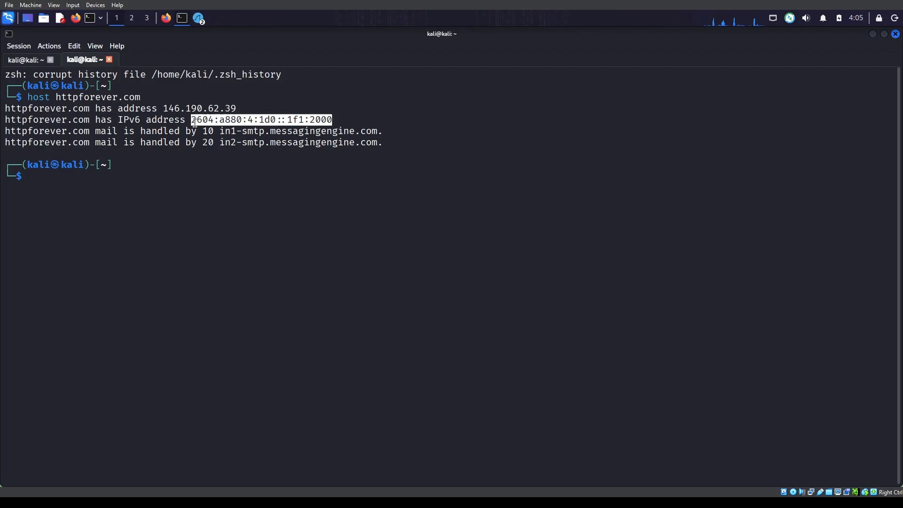
click(198, 21)
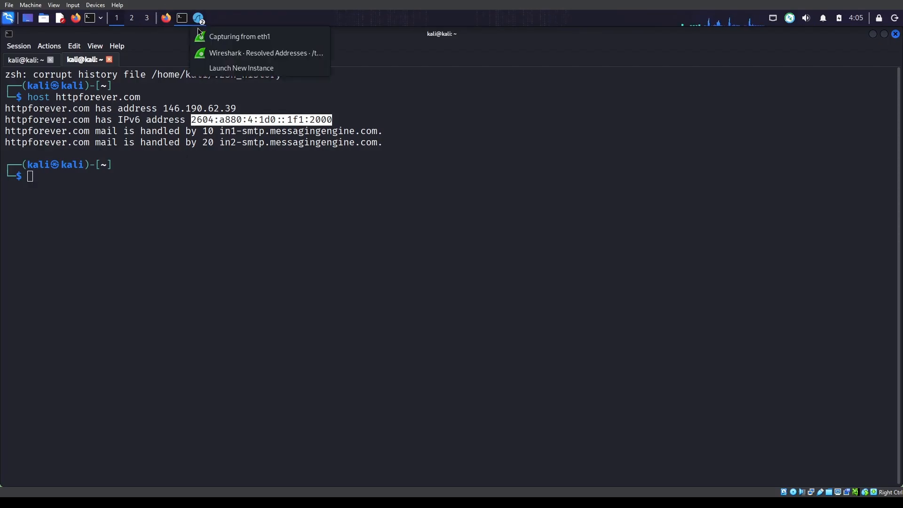
click(218, 54)
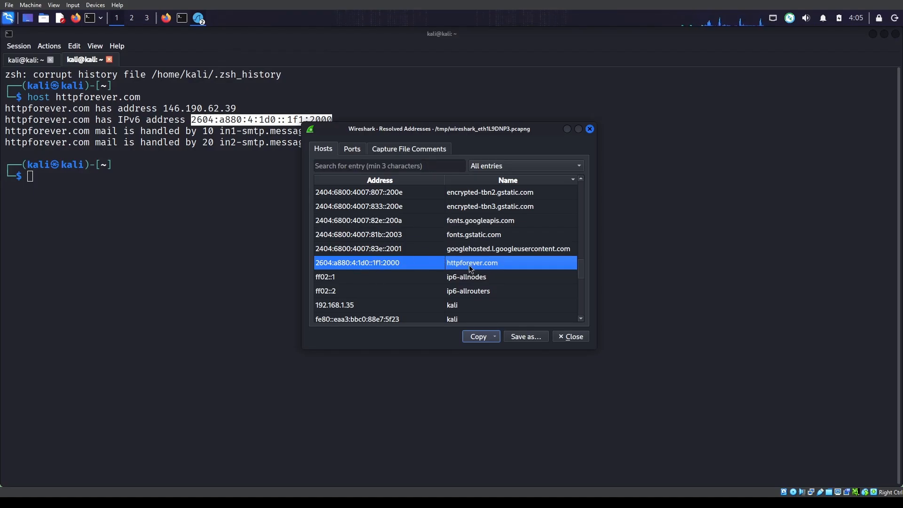
Examine the remaining resolved entries, including the second prod.detectportal address, and close the Resolved Addresses window.
scroll(470, 265, down, 5)
scroll(470, 268, down, 2)
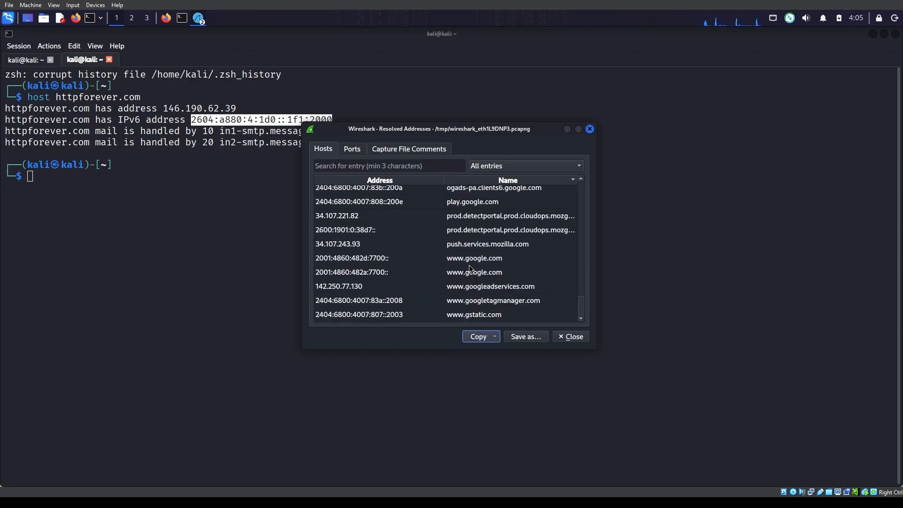
click(463, 259)
click(436, 231)
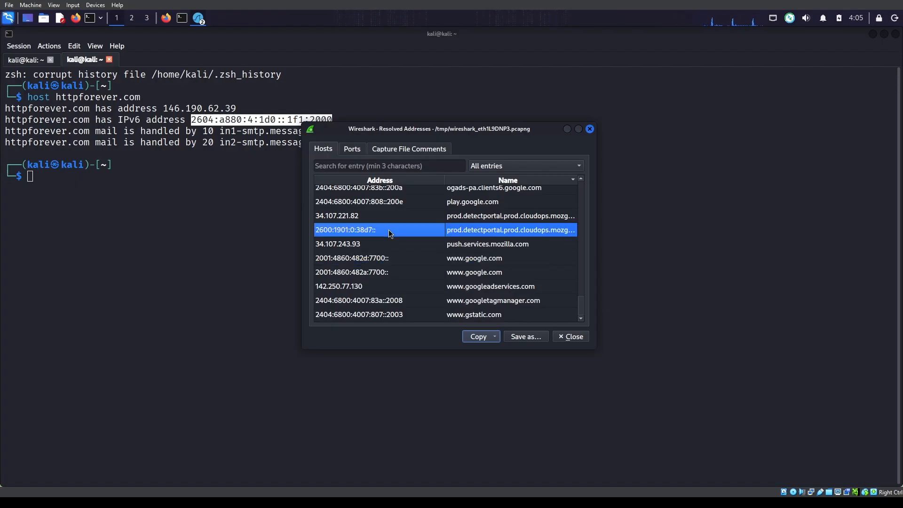
click(590, 129)
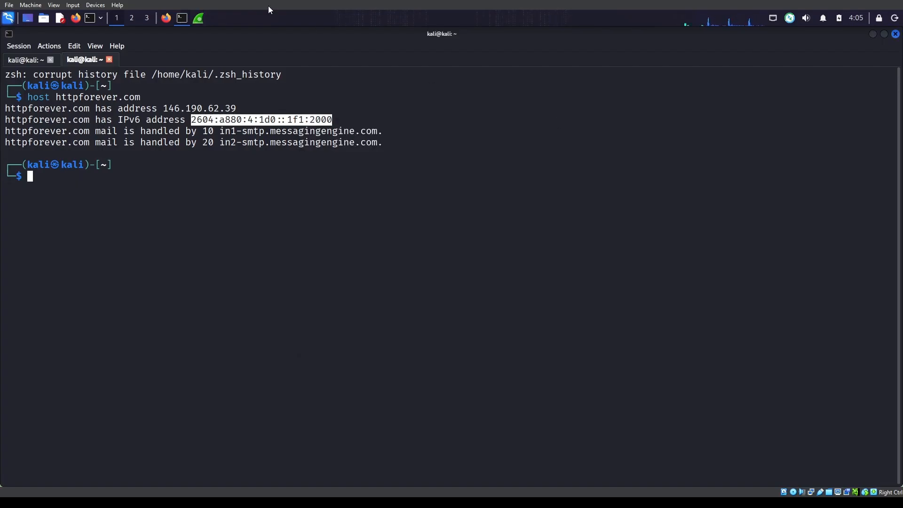
Switch to the Wireshark capture window, open the Conversations statistics, and examine the IPv4 conversations from 192.168.1.1 and 192.168.1.11.
click(202, 18)
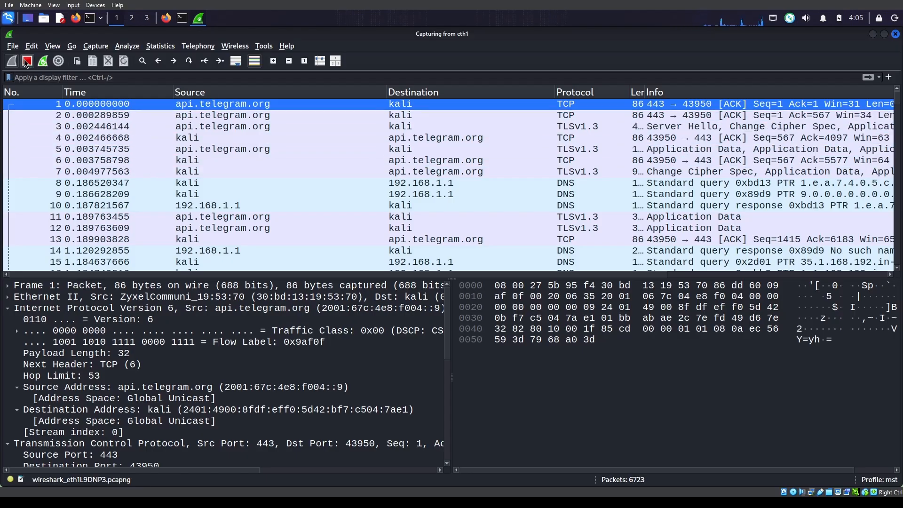
click(160, 46)
click(185, 94)
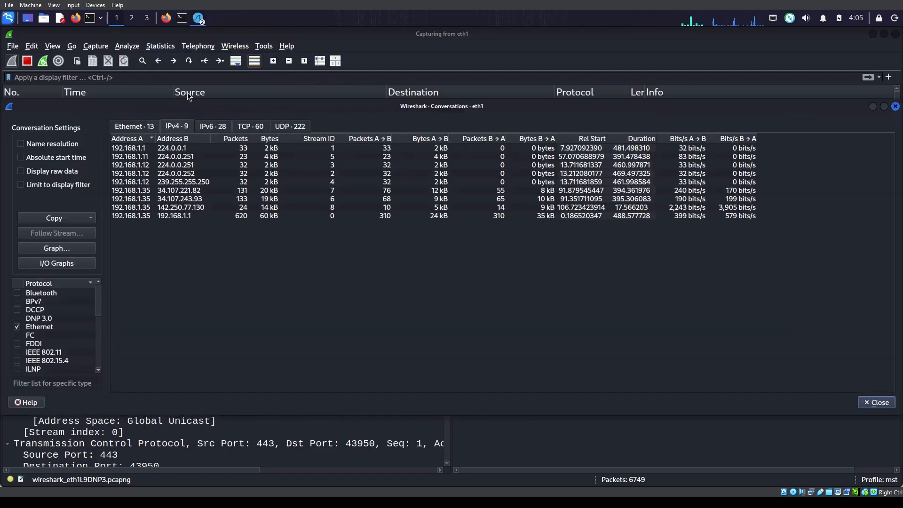
click(127, 148)
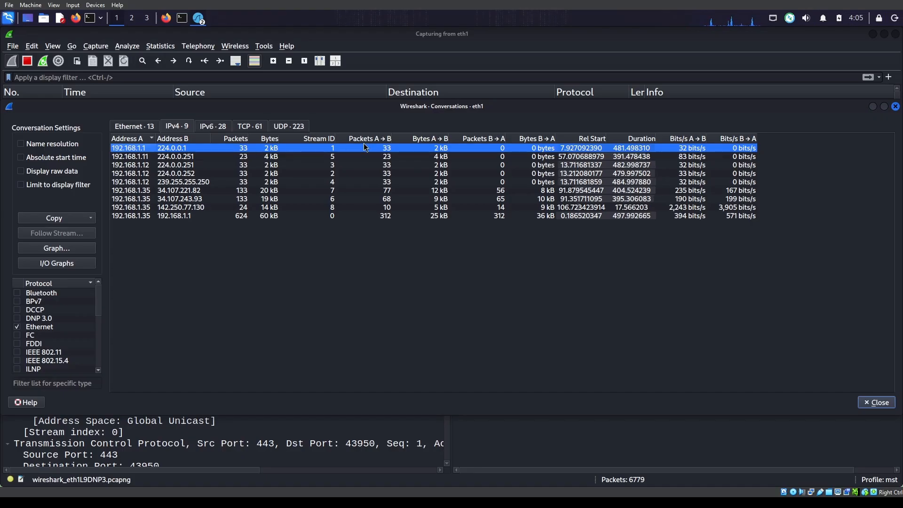
click(514, 158)
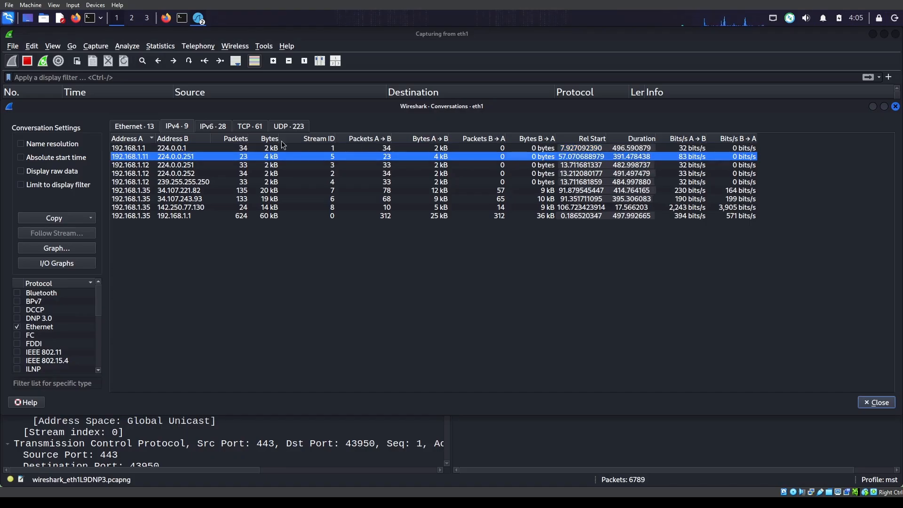
click(248, 149)
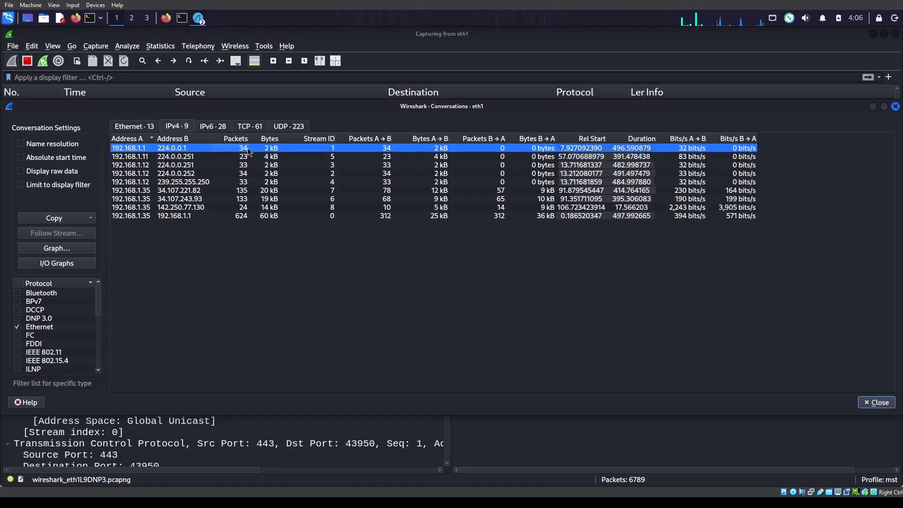
Apply the IPv4 conversation between 192.168.1.1 and 224.0.0.1 as the selected display filter, matching both directions.
right_click(248, 150)
click(232, 154)
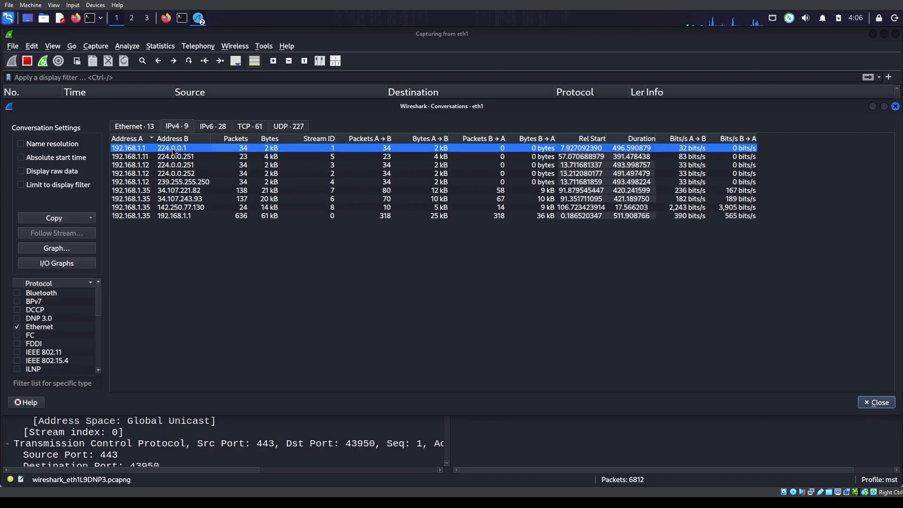
right_click(197, 150)
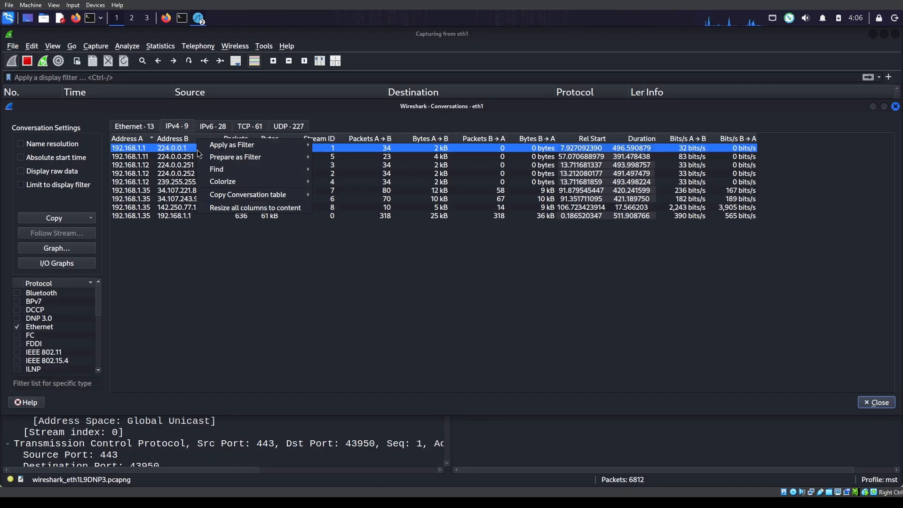
mouse_move(234, 148)
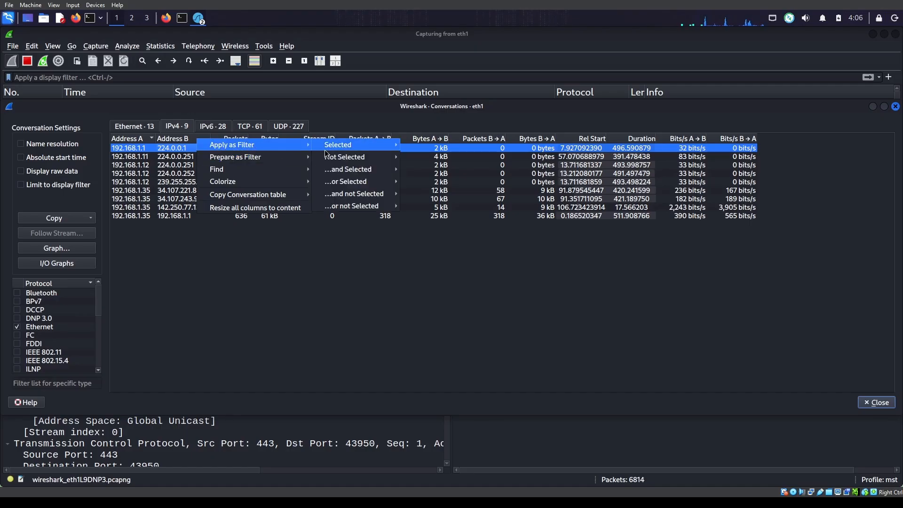
mouse_move(336, 152)
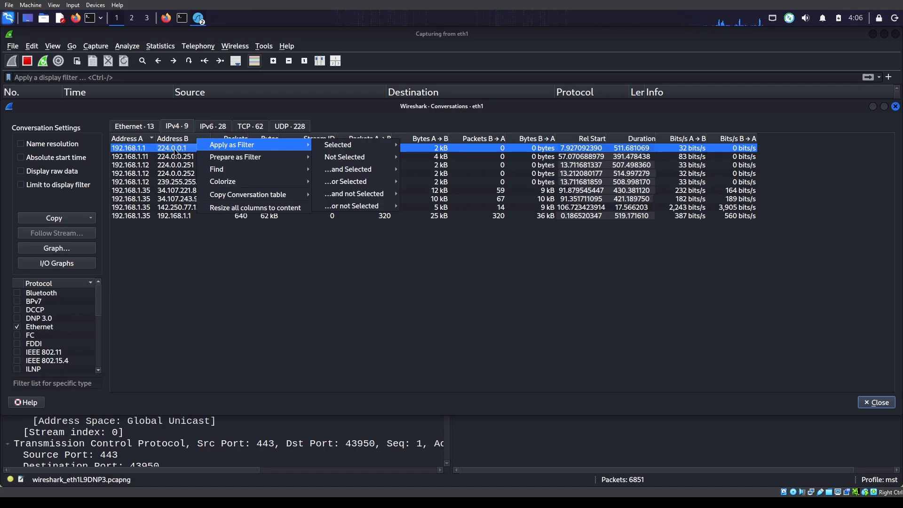
mouse_move(282, 145)
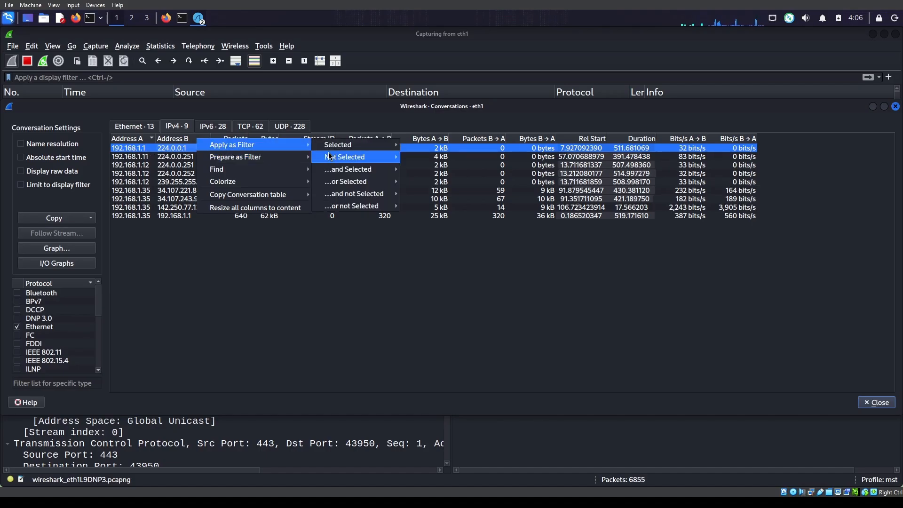
mouse_move(396, 146)
click(429, 157)
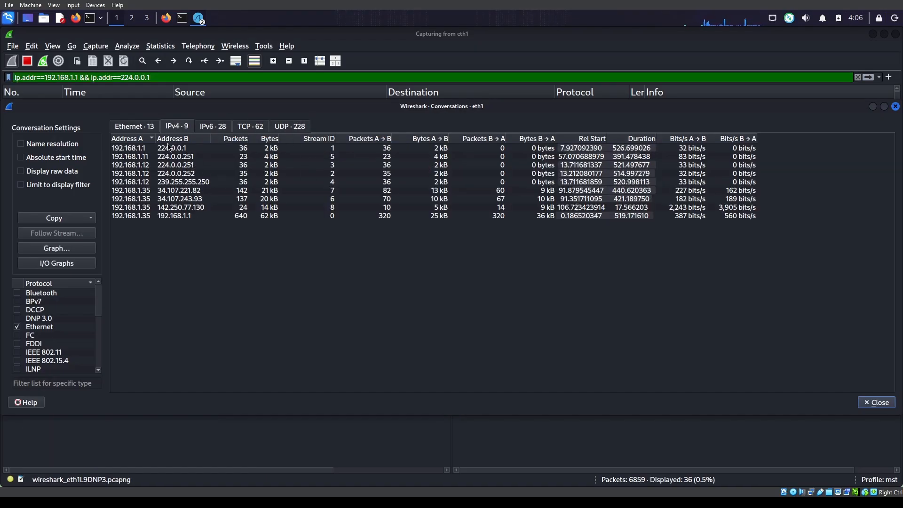
Bring the main capture window forward and skim the packets matching the conversation filter.
click(156, 79)
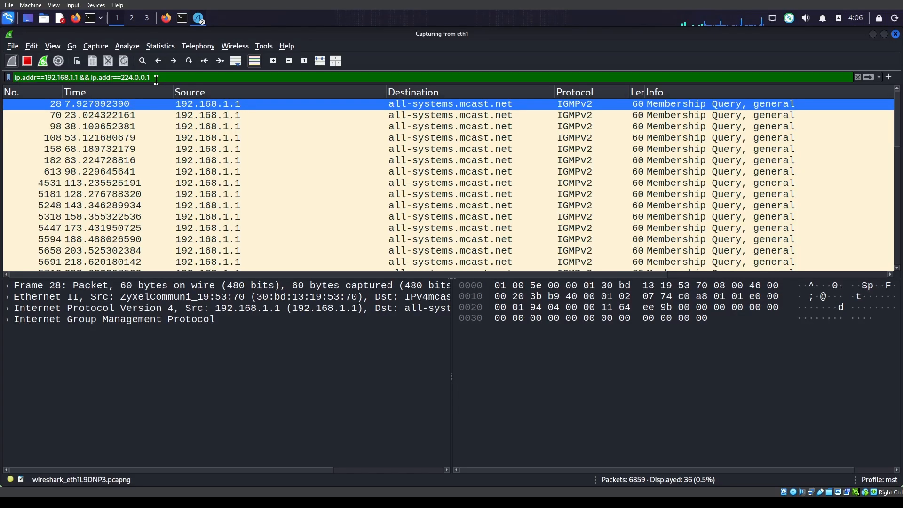
scroll(231, 165, down, 7)
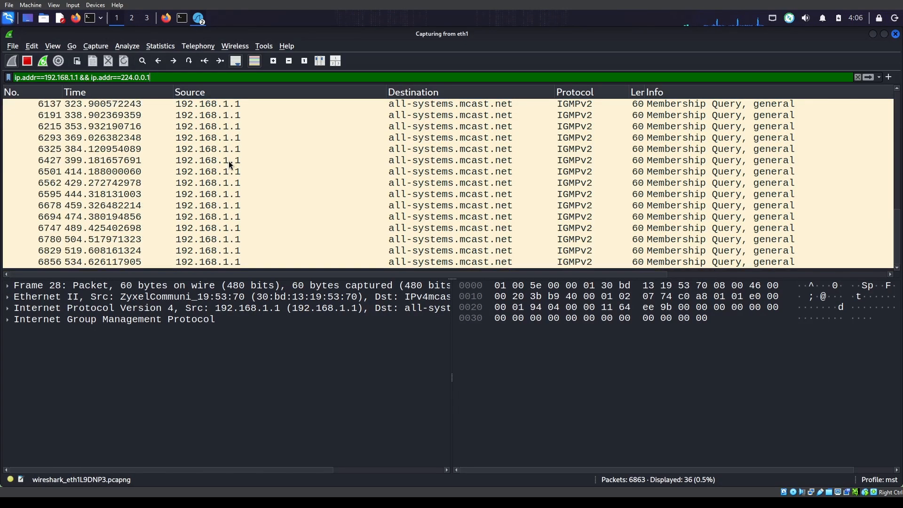
scroll(231, 165, up, 7)
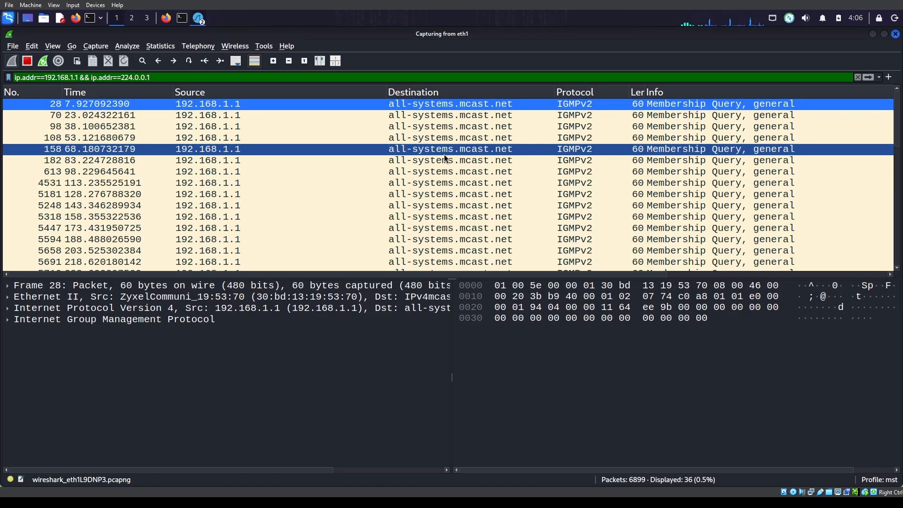
scroll(403, 185, down, 7)
Clear the ip.addr conversation filter and apply the empty filter to restore the full packet list.
triple_click(154, 78)
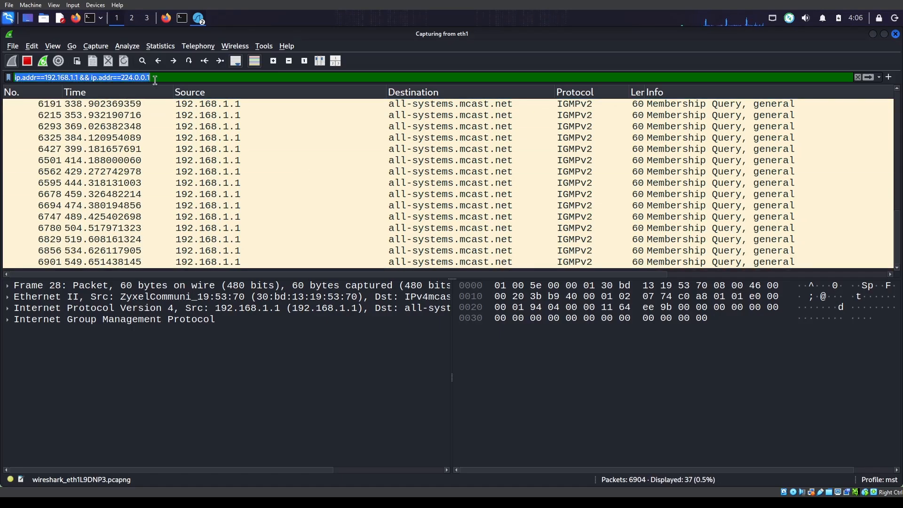
key(BackSpace)
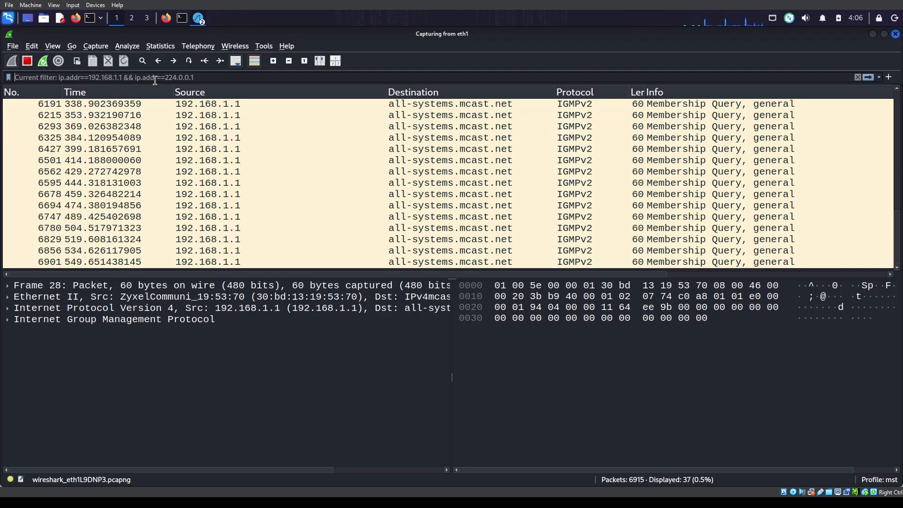
click(163, 46)
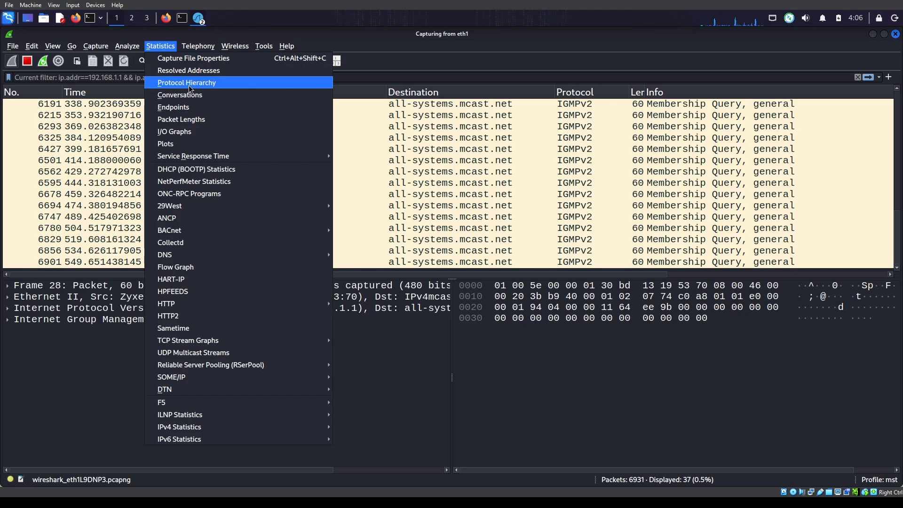
click(123, 77)
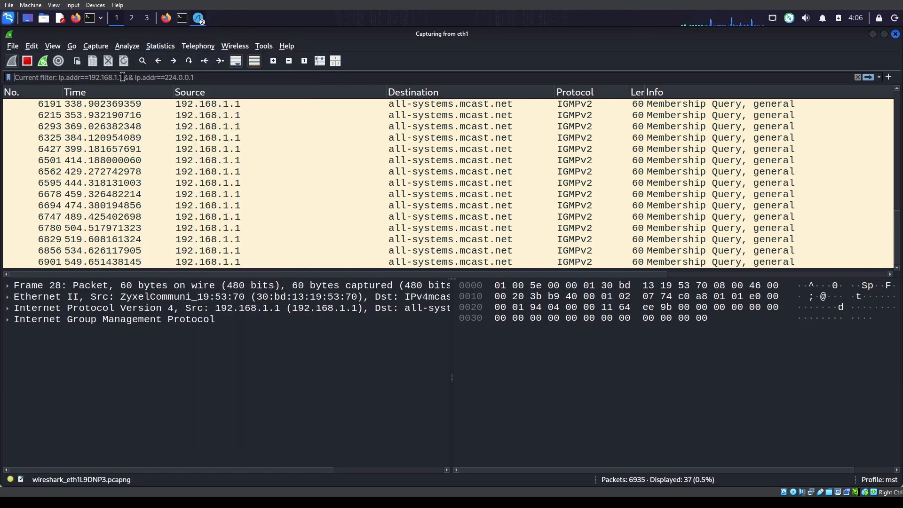
key(Return)
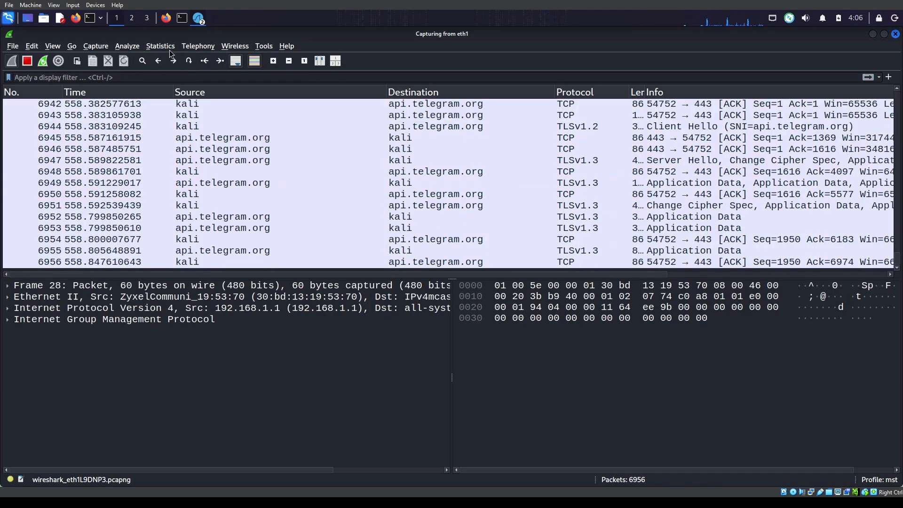
Open the Protocol Hierarchy statistics for the unfiltered eth1 capture.
click(168, 47)
click(199, 86)
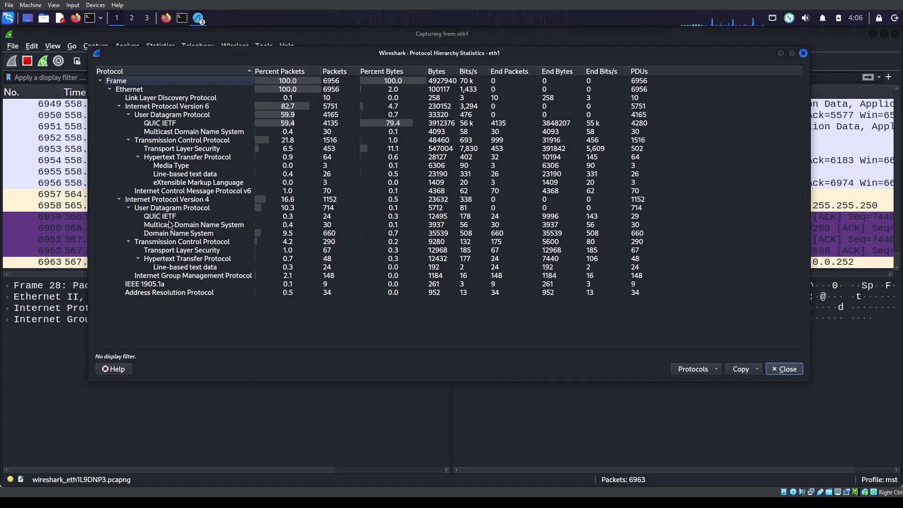
Collapse the Internet Protocol Version 4 branch, check the available protocol options, and close the Protocol Hierarchy statistics.
click(144, 202)
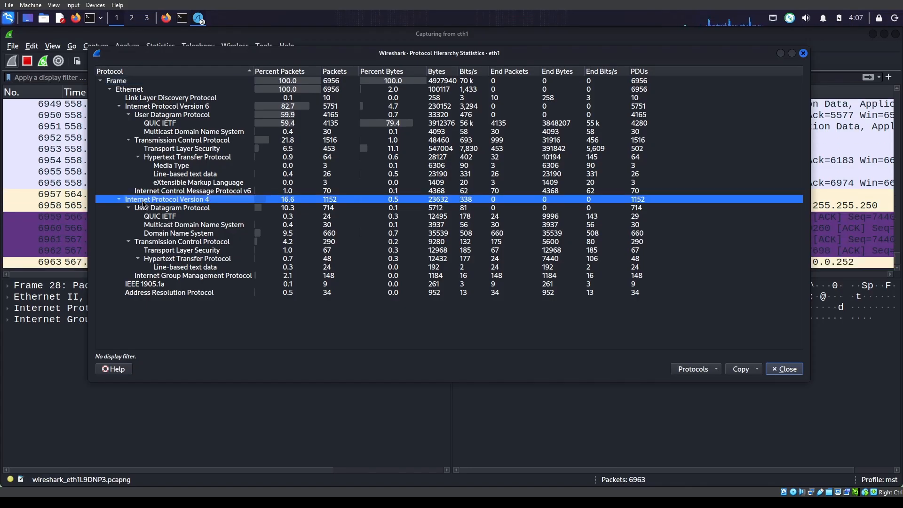
double_click(310, 200)
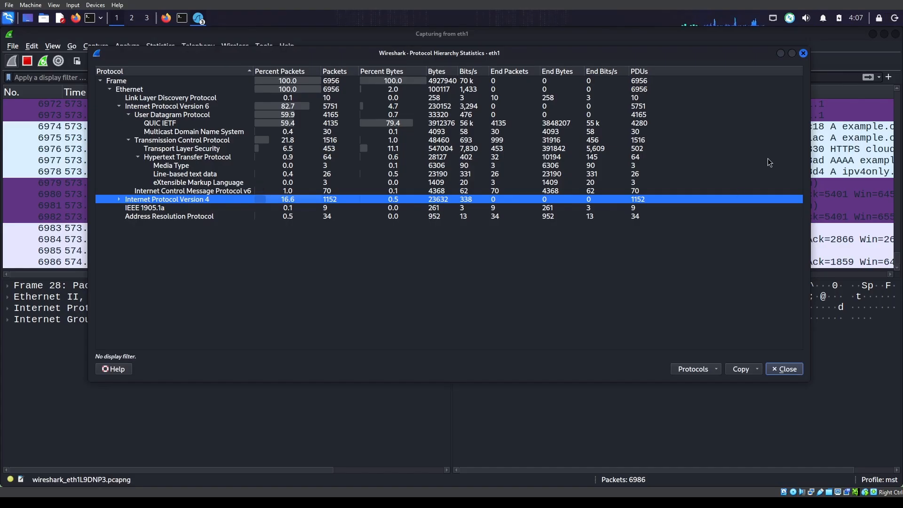
click(707, 368)
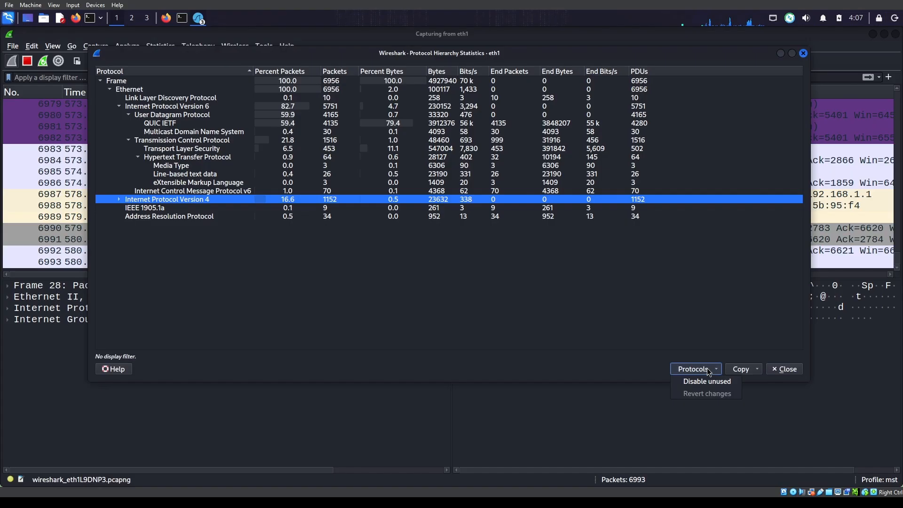
click(804, 53)
Open the Packet Lengths statistics, examine the 40-79 and 1280-2559 ranges, and close the window.
click(167, 45)
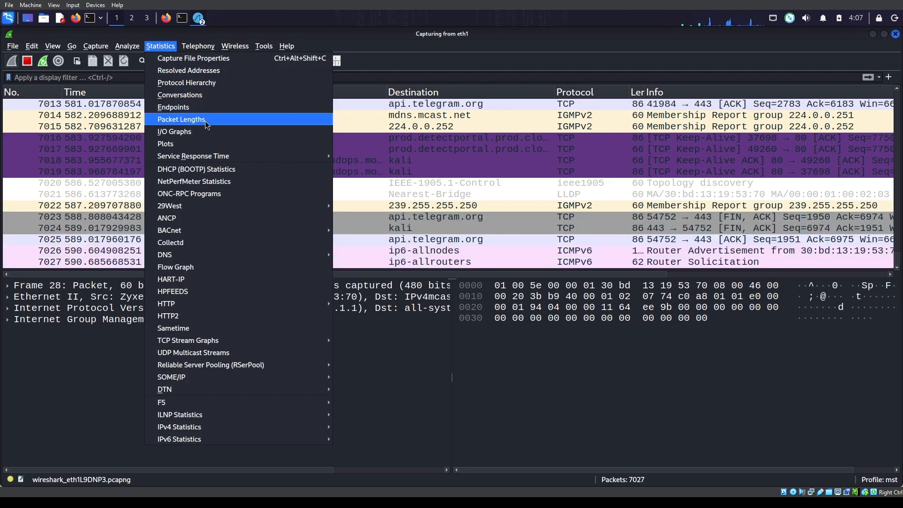
click(205, 121)
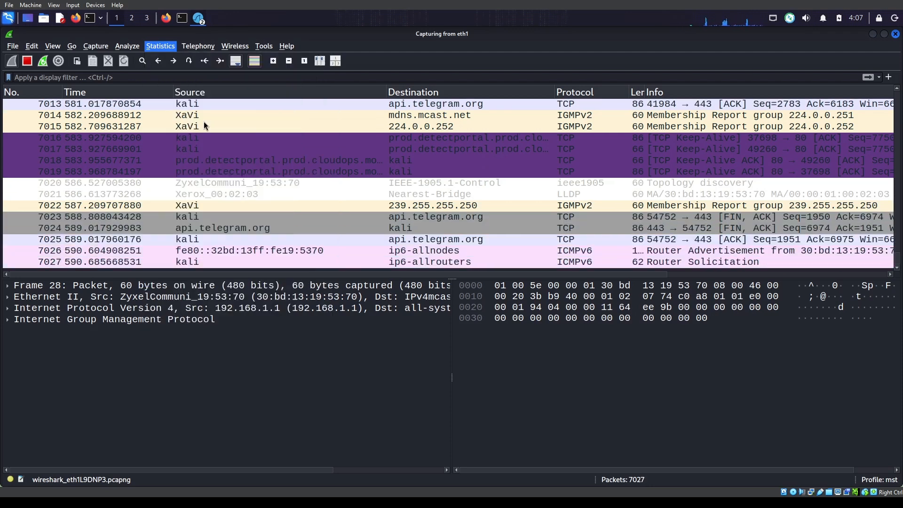
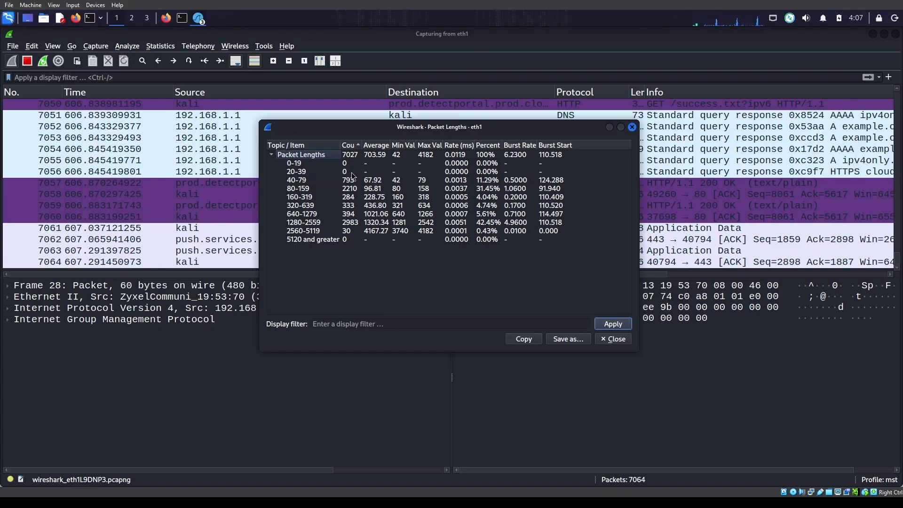
click(302, 181)
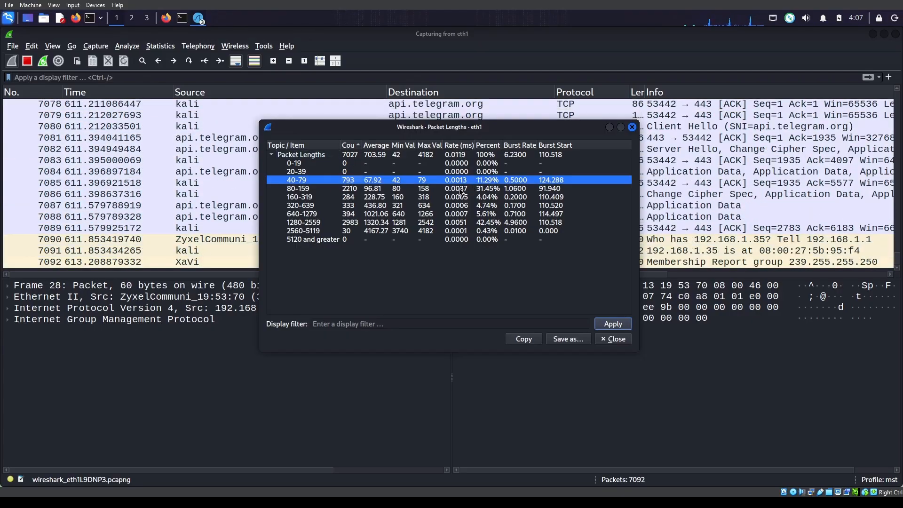
click(488, 225)
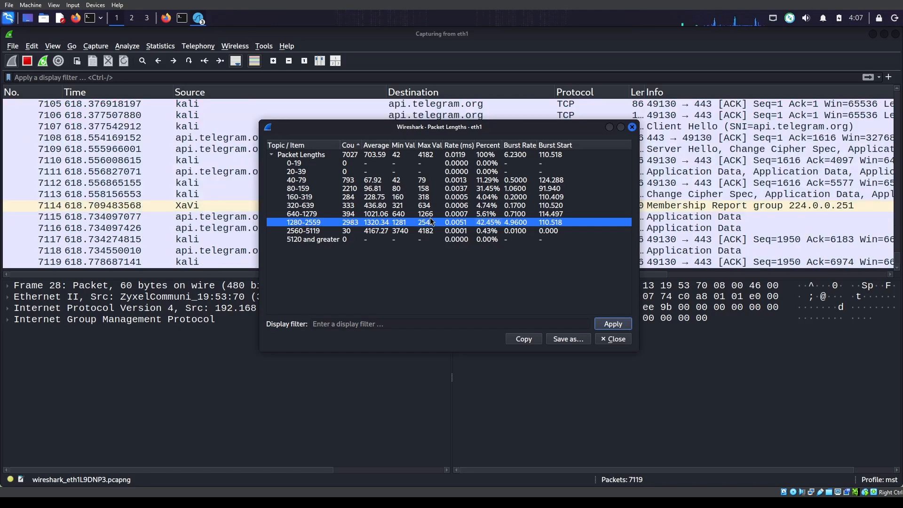
click(633, 127)
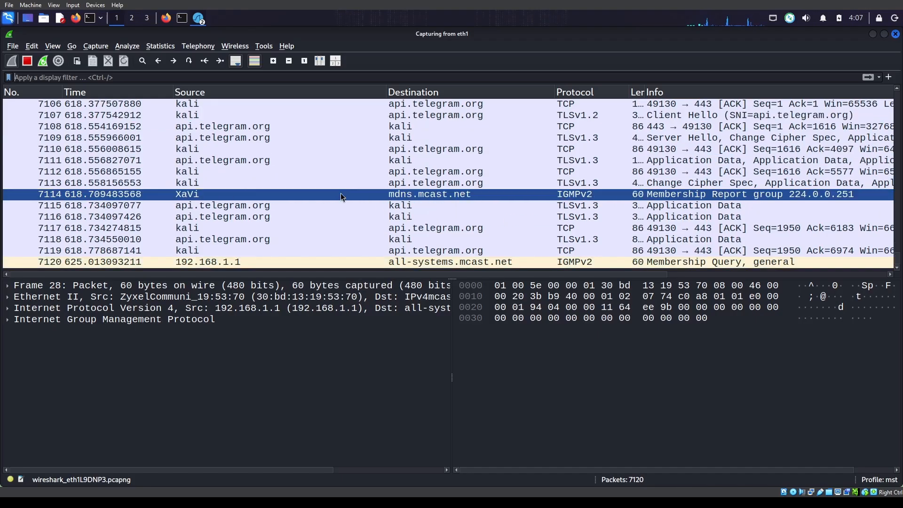
click(174, 47)
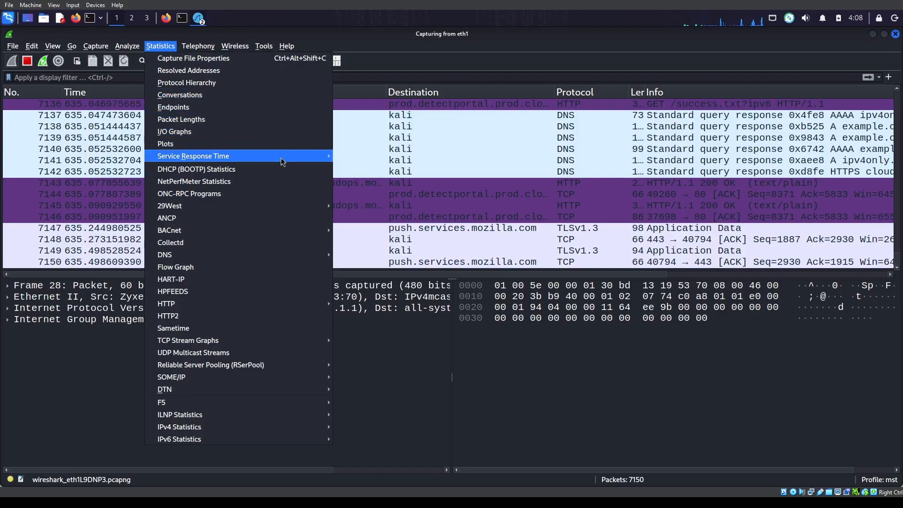
click(396, 163)
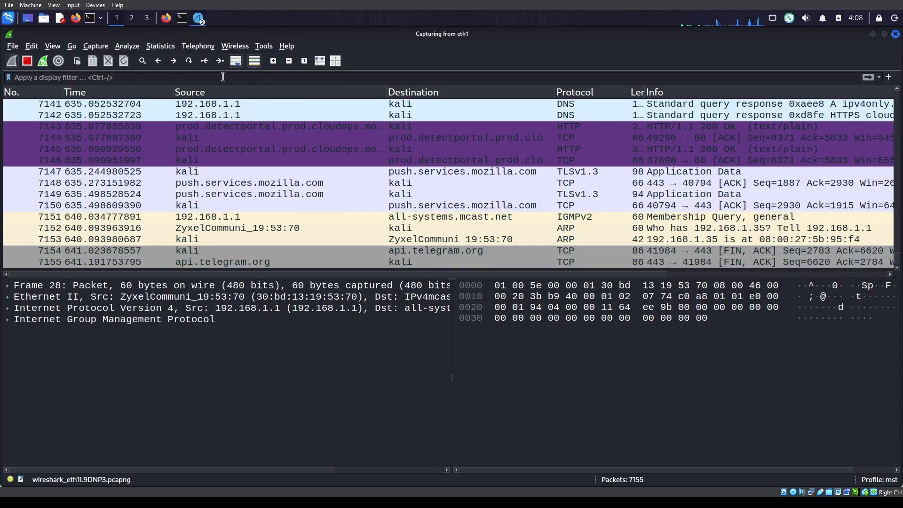
click(169, 47)
mouse_move(135, 49)
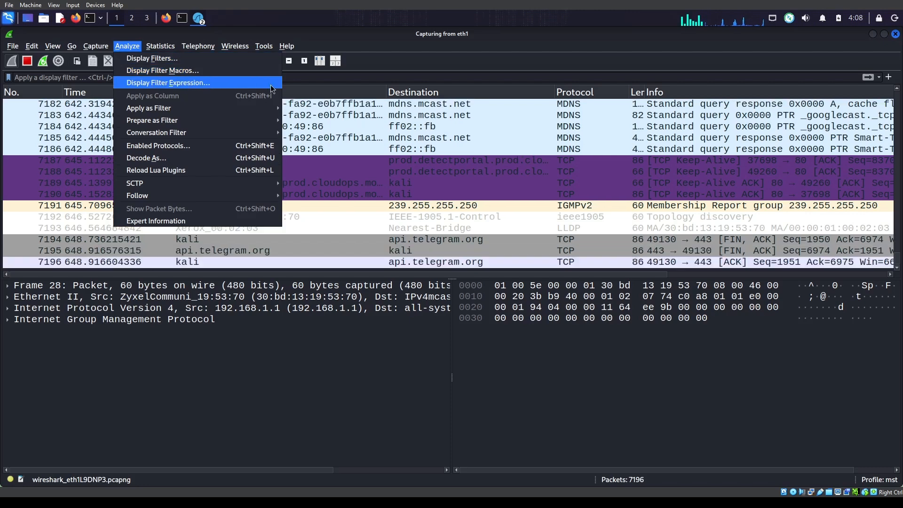
click(337, 124)
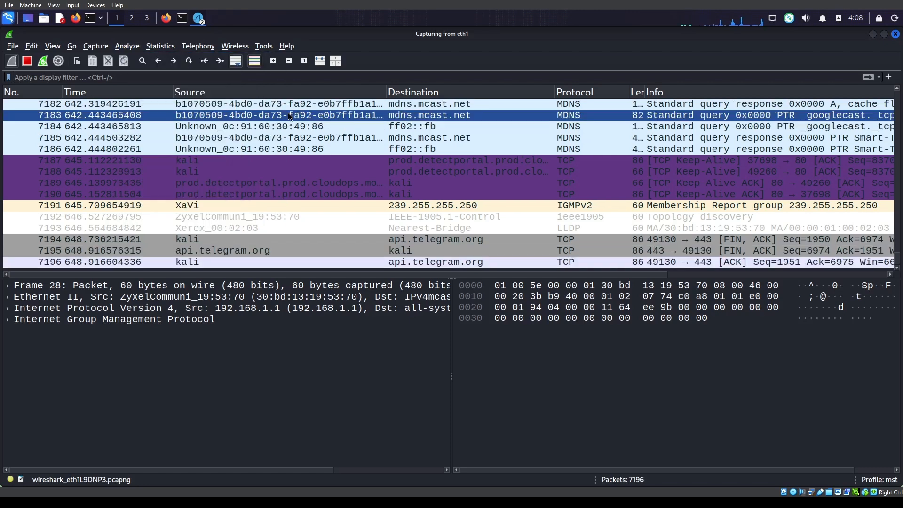
click(267, 48)
click(224, 133)
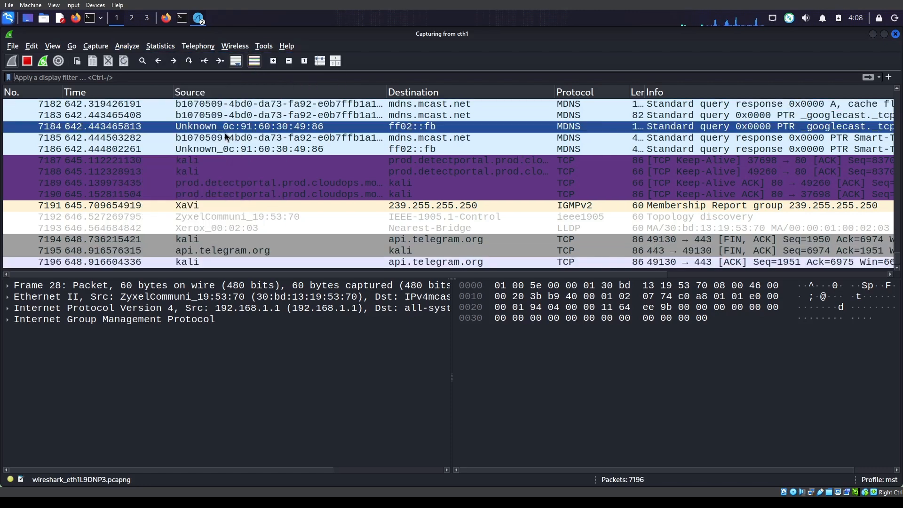
Look through the unfiltered packet list for TCP traffic between kali and api.telegram.org.
scroll(310, 173, up, 20)
scroll(310, 169, up, 20)
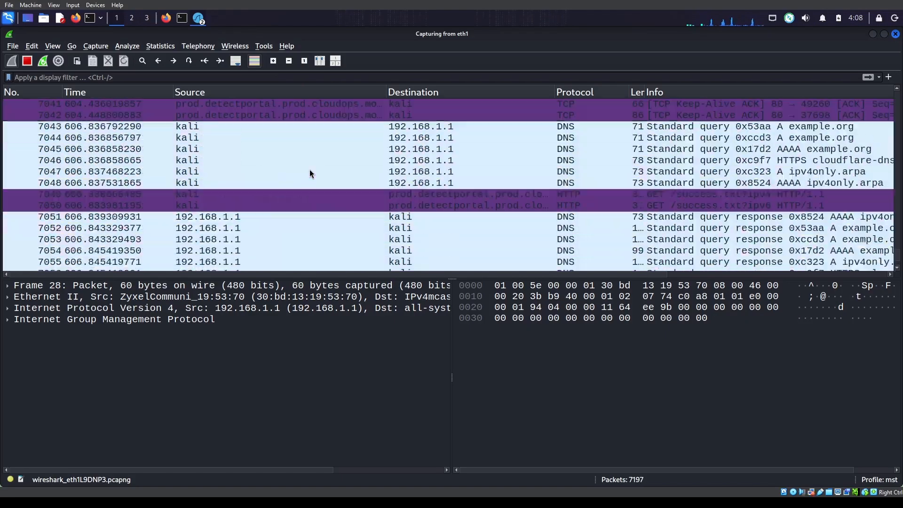
click(218, 160)
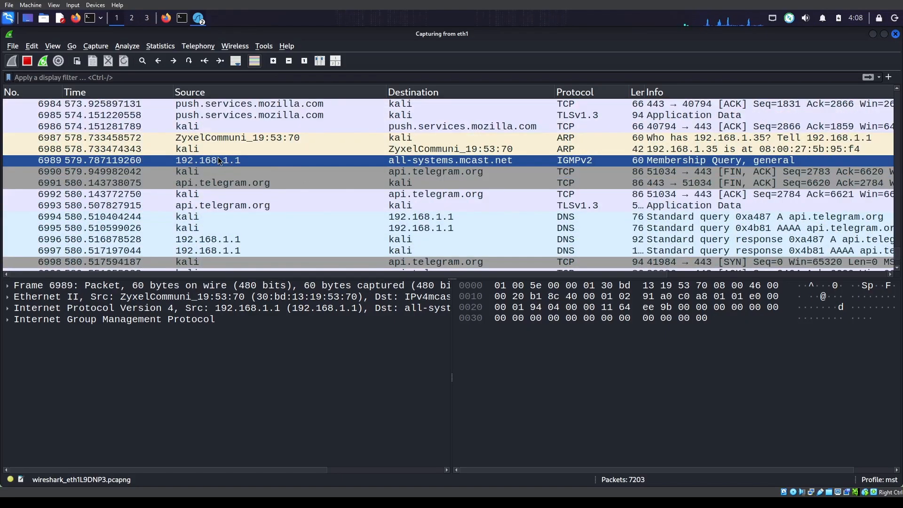
scroll(266, 180, down, 16)
scroll(364, 194, down, 19)
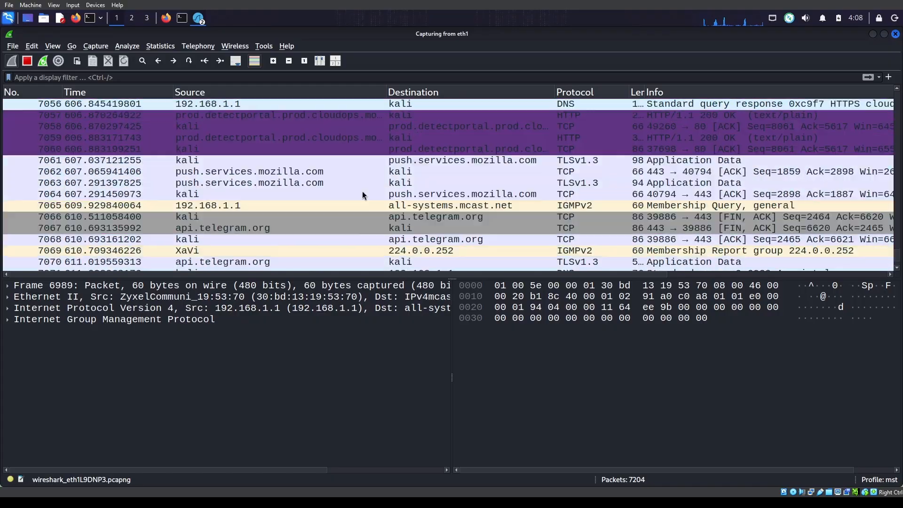
scroll(363, 194, down, 1)
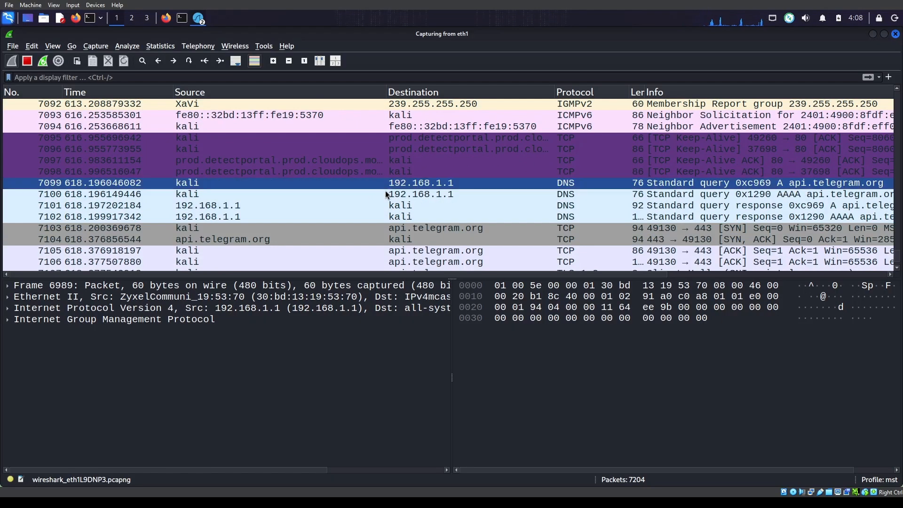
click(390, 208)
scroll(393, 210, down, 5)
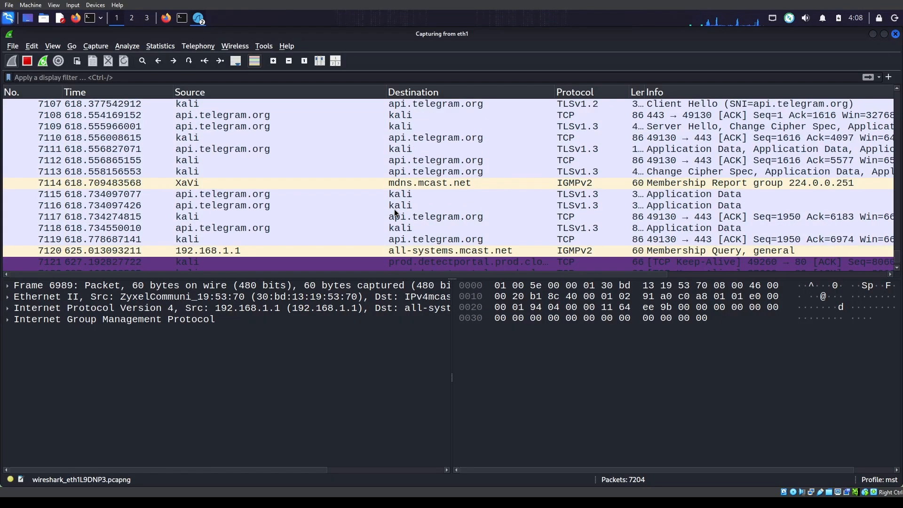
click(420, 217)
scroll(419, 214, down, 6)
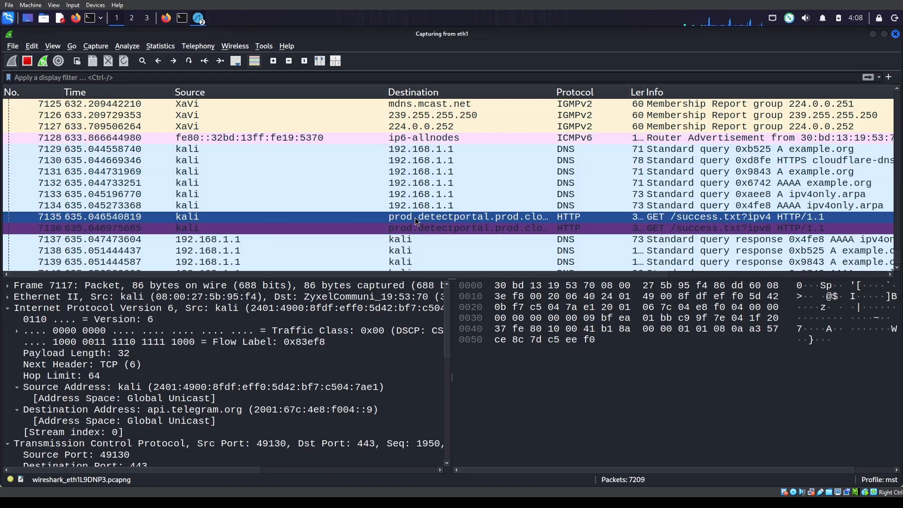
scroll(415, 217, down, 6)
Follow the TCP stream of packet 7154, sent from kali to api.telegram.org.
click(425, 230)
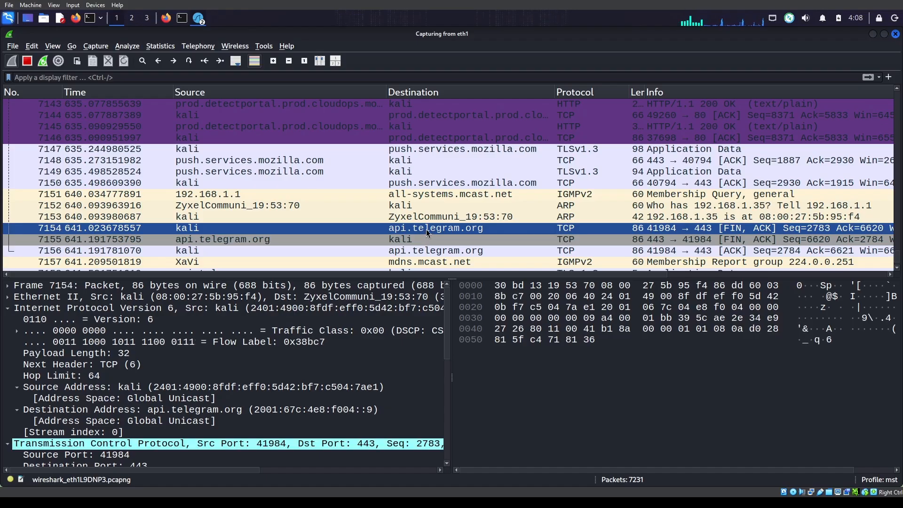
right_click(427, 231)
mouse_move(476, 375)
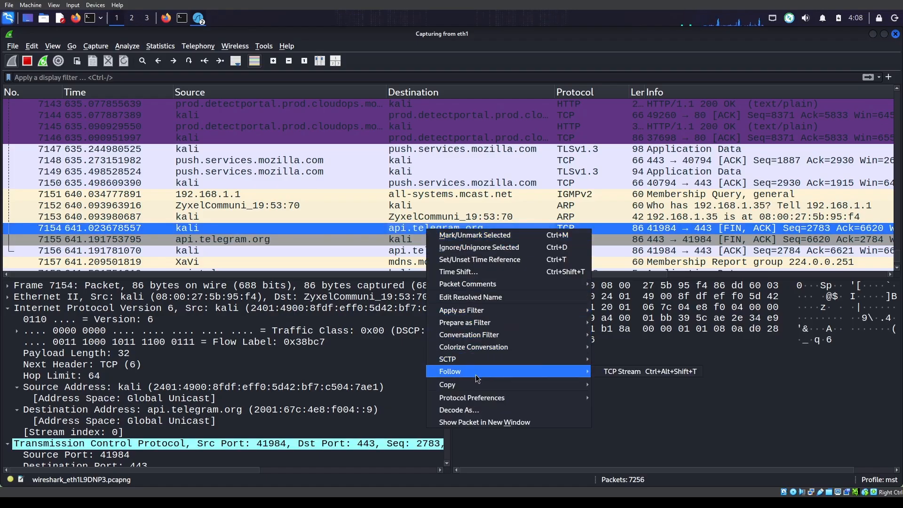
click(624, 371)
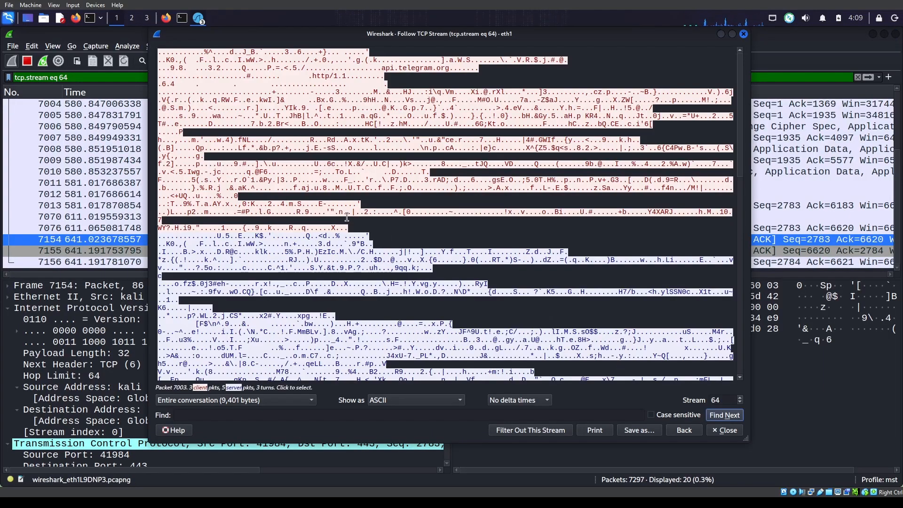
Read through the client and server data of the followed TCP stream, then close the stream window.
scroll(346, 217, down, 10)
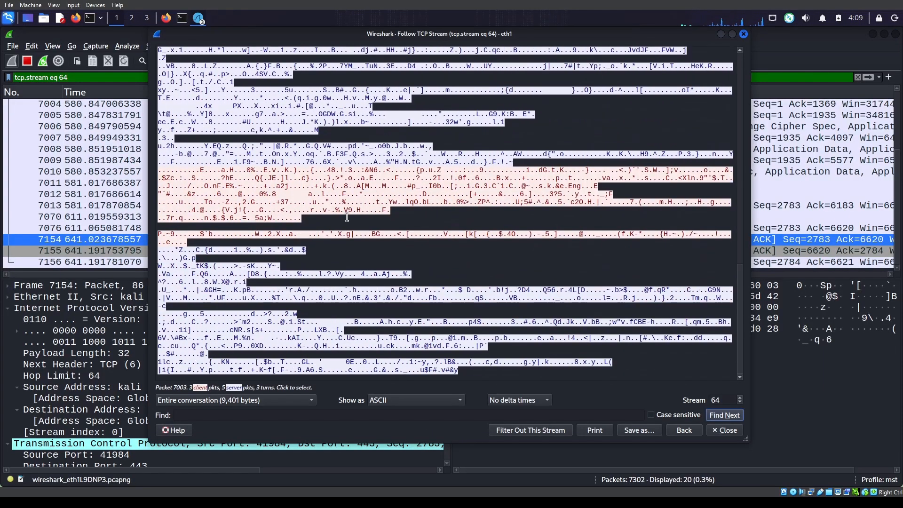
scroll(347, 217, up, 10)
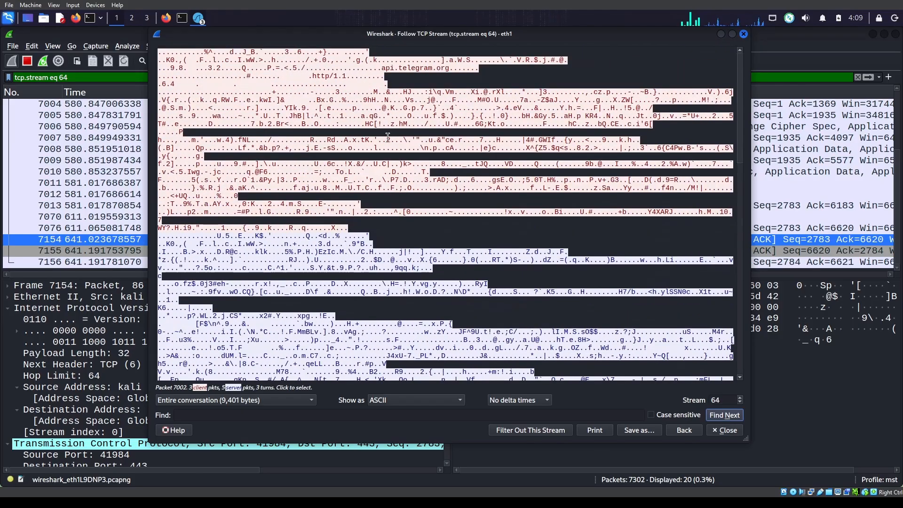
drag(380, 76, 428, 344)
scroll(429, 342, down, 18)
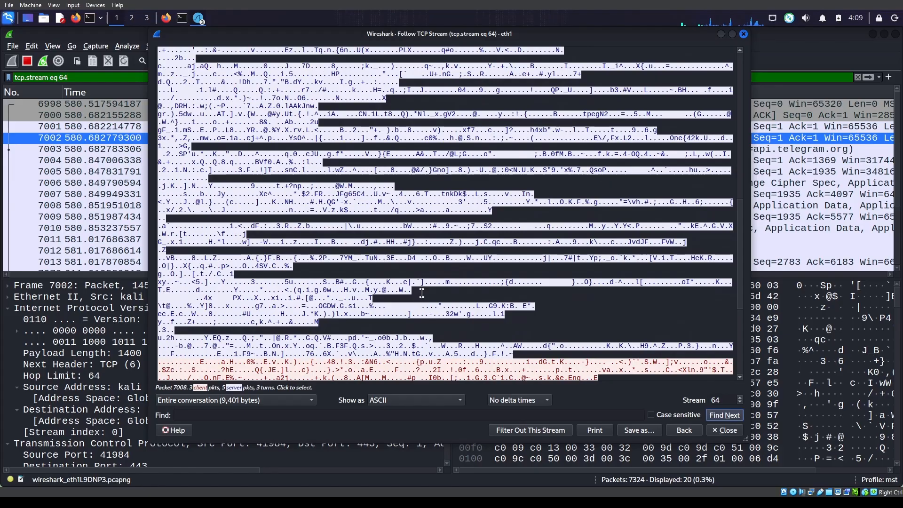
scroll(421, 293, down, 8)
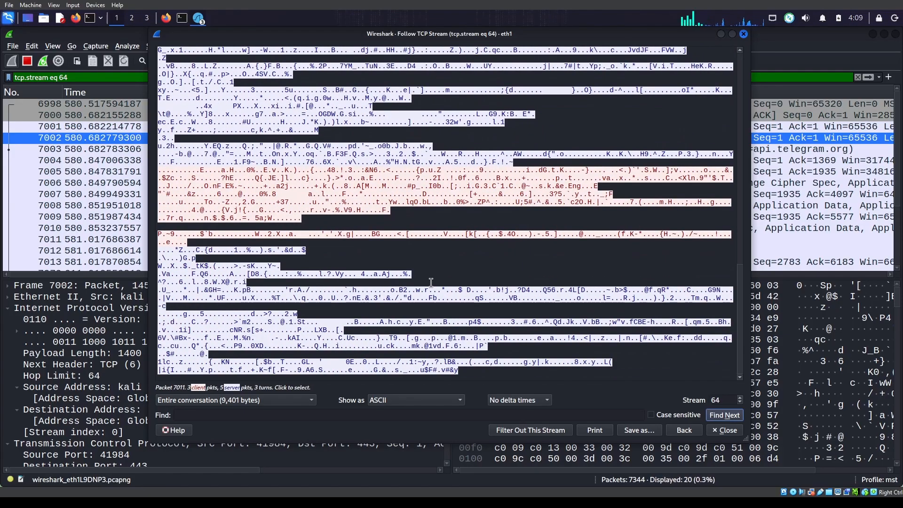
click(744, 34)
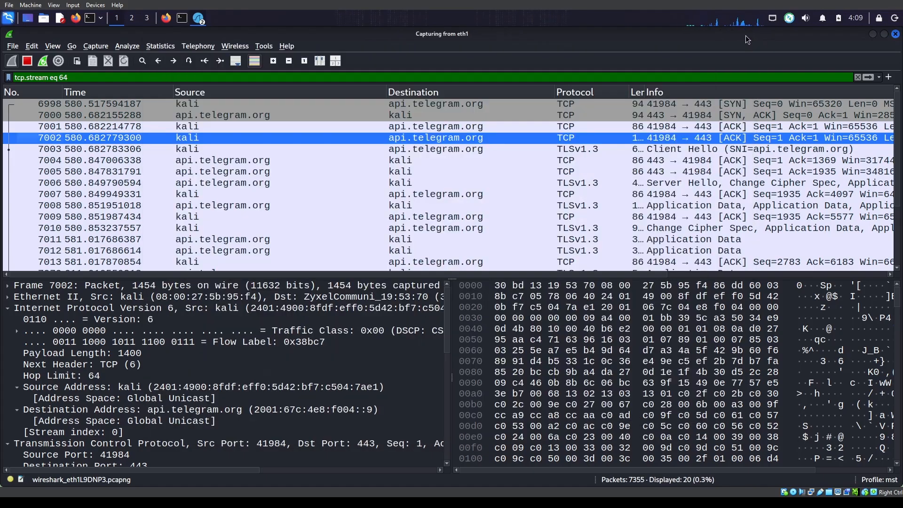
Skim the packets matching the tcp.stream eq 64 filter and select packet 7002.
scroll(517, 214, down, 2)
click(517, 214)
click(552, 195)
scroll(565, 191, up, 2)
click(208, 138)
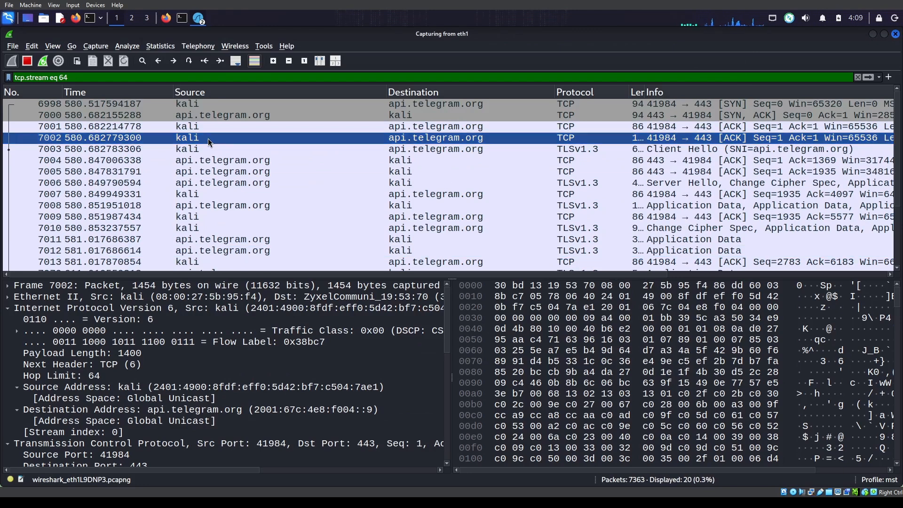
Replace the tcp.stream display filter with http and apply it.
click(87, 81)
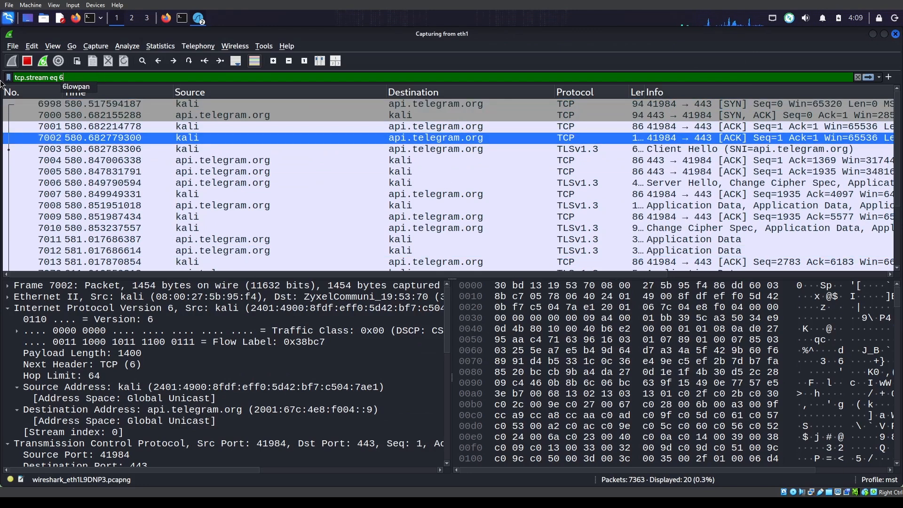
key(BackSpace)
key(BackSpace)
key(BackSpace)
key(BackSpace)
key(BackSpace)
key(BackSpace)
key(BackSpace)
key(BackSpace)
key(BackSpace)
key(BackSpace)
key(BackSpace)
key(BackSpace)
key(BackSpace)
key(BackSpace)
key(BackSpace)
key(BackSpace)
text(http)
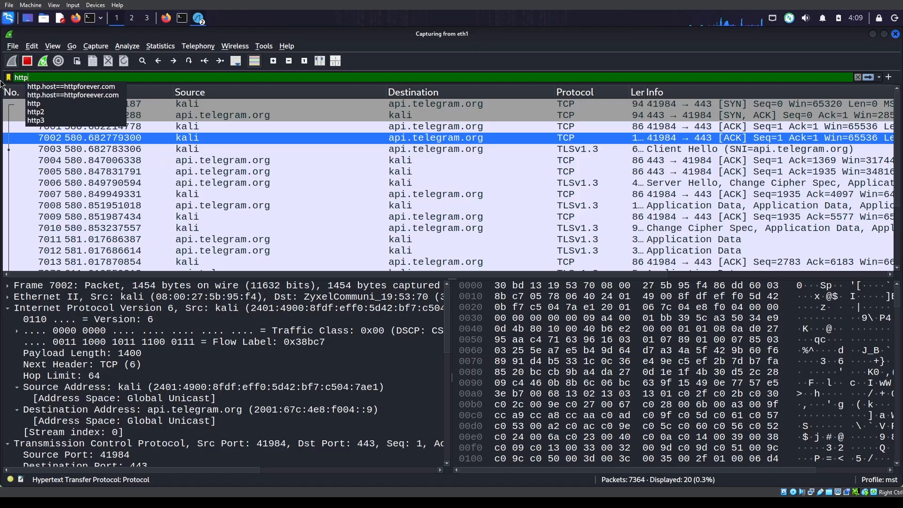
key(Return)
Follow the HTTP stream of packet 6972, the GET /success.txt?ipv4 request from kali.
click(356, 148)
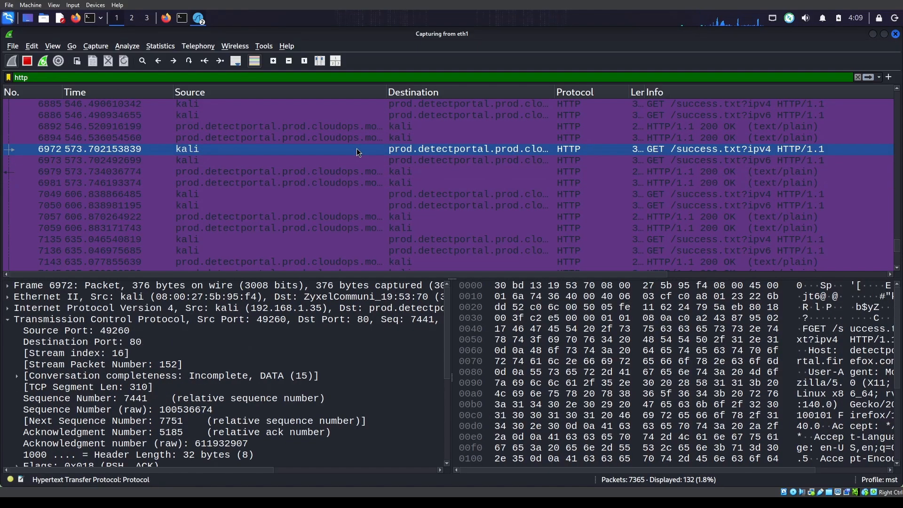
right_click(357, 148)
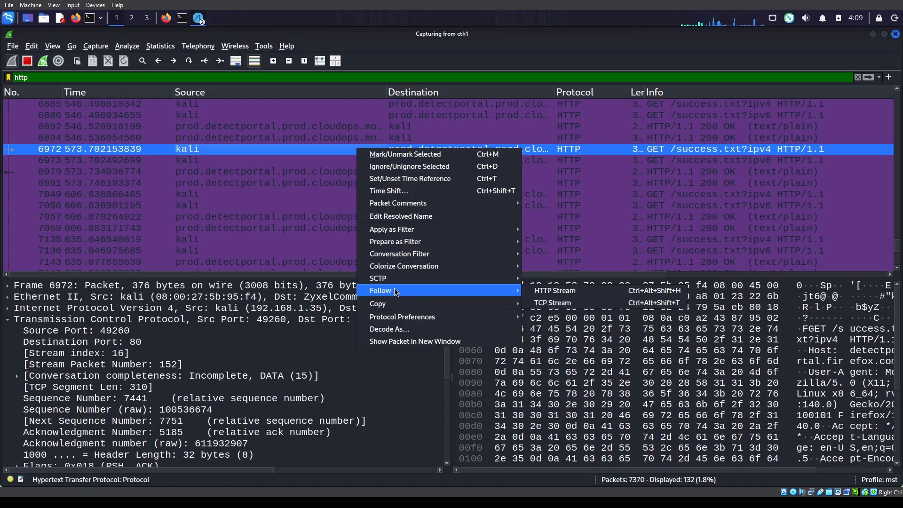
mouse_move(394, 293)
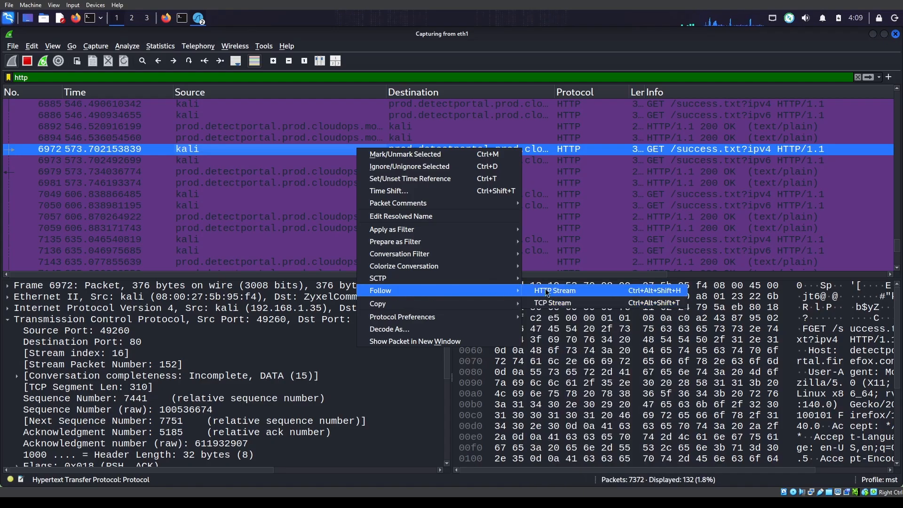
click(572, 296)
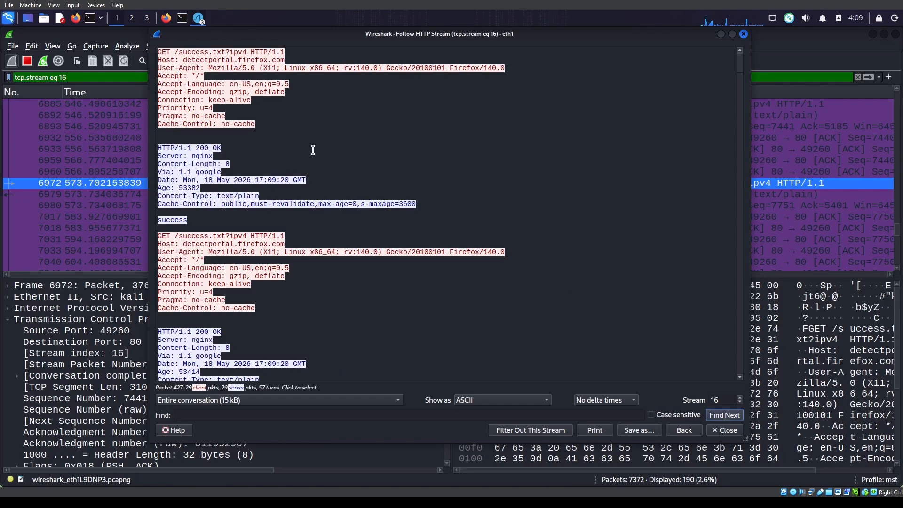
Read through the requests and responses of the followed HTTP stream, then close the stream window.
scroll(204, 188, down, 2)
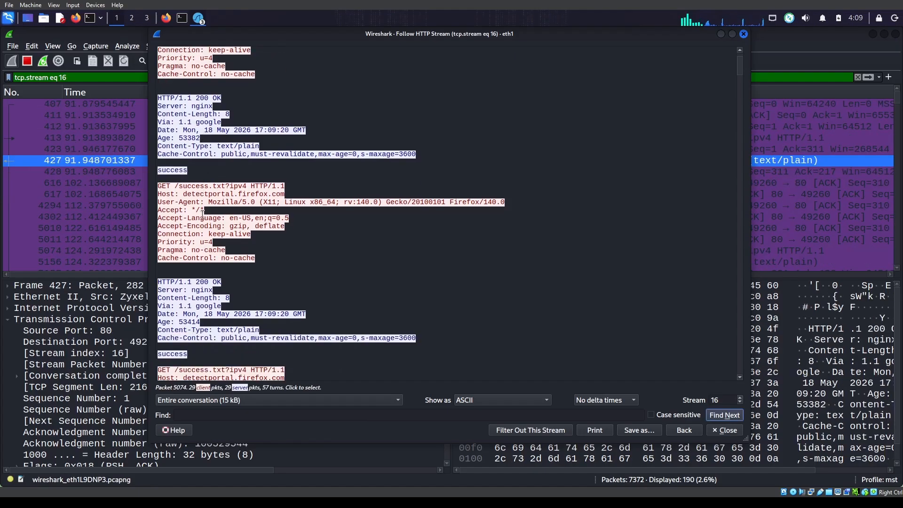
scroll(205, 257, down, 10)
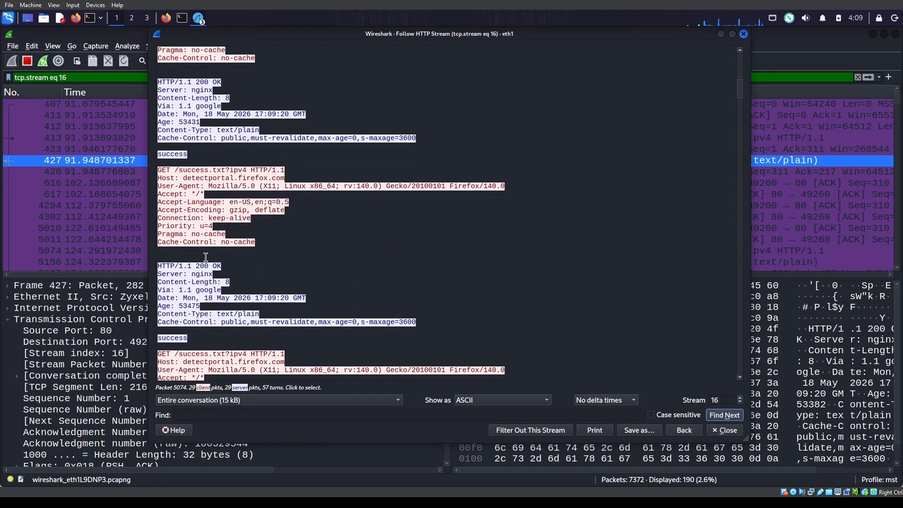
scroll(205, 258, down, 1)
scroll(206, 257, down, 2)
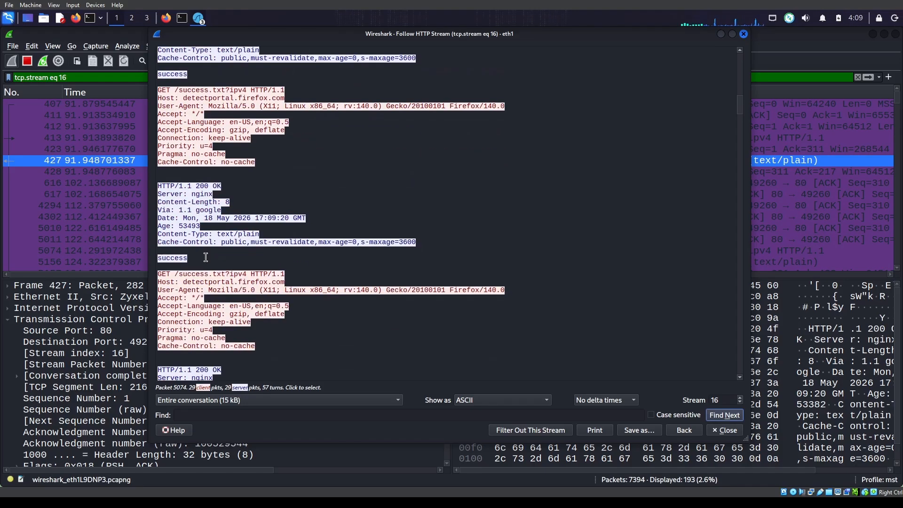
scroll(206, 258, down, 5)
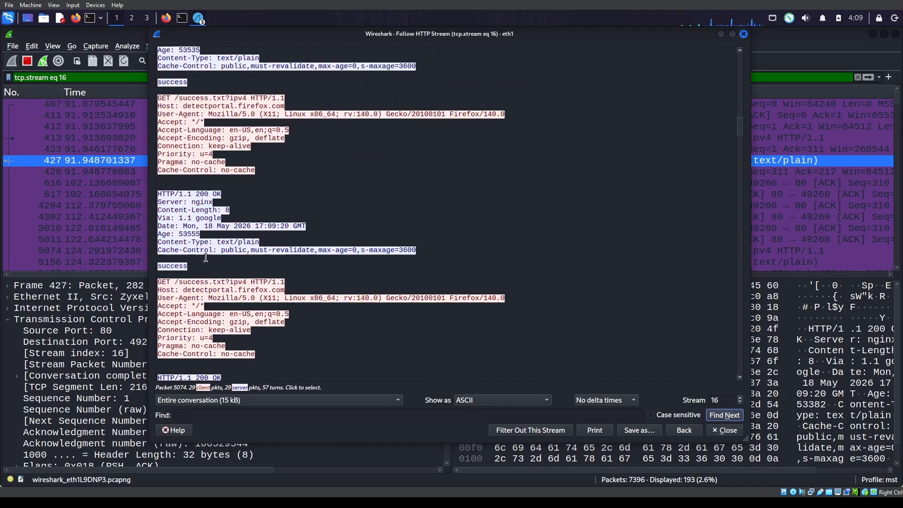
scroll(206, 257, down, 5)
scroll(202, 288, down, 10)
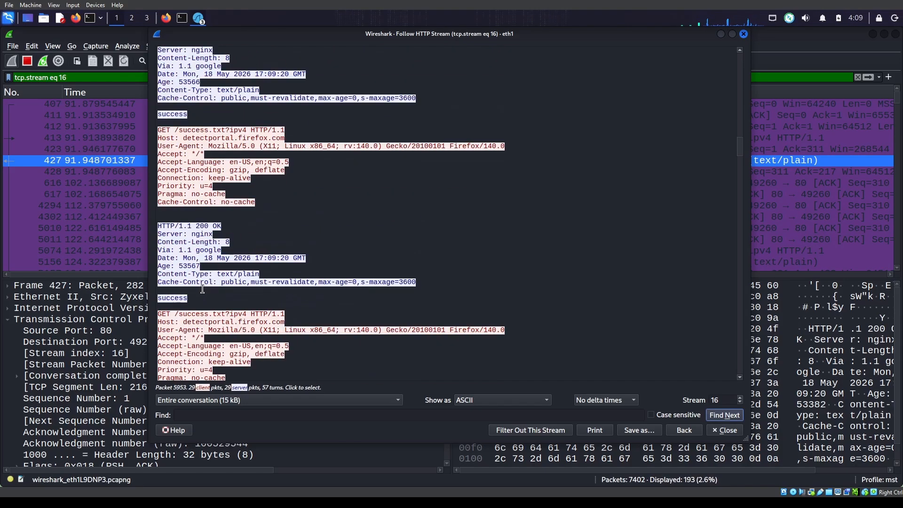
scroll(202, 289, down, 10)
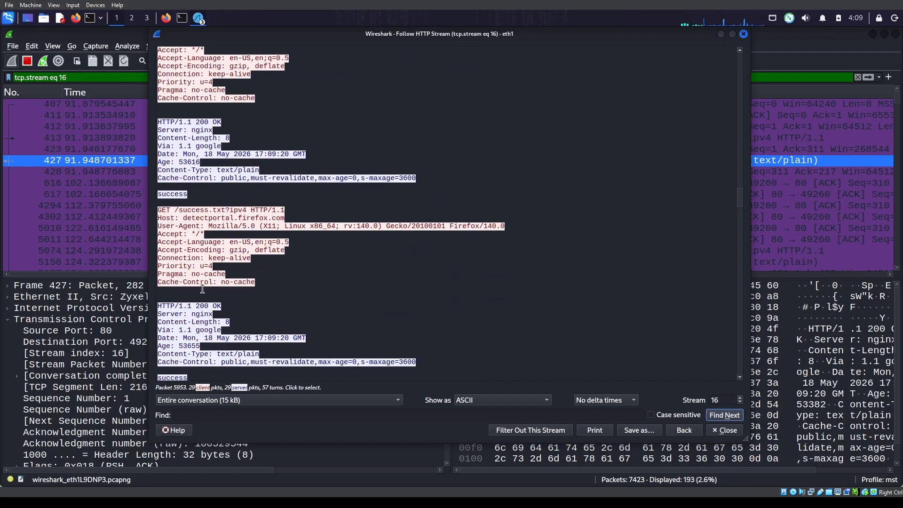
scroll(202, 289, down, 10)
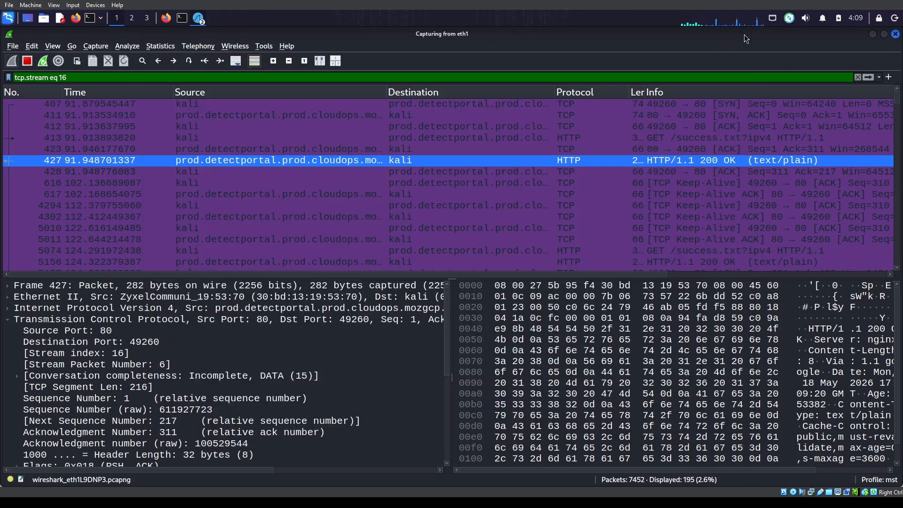
click(743, 34)
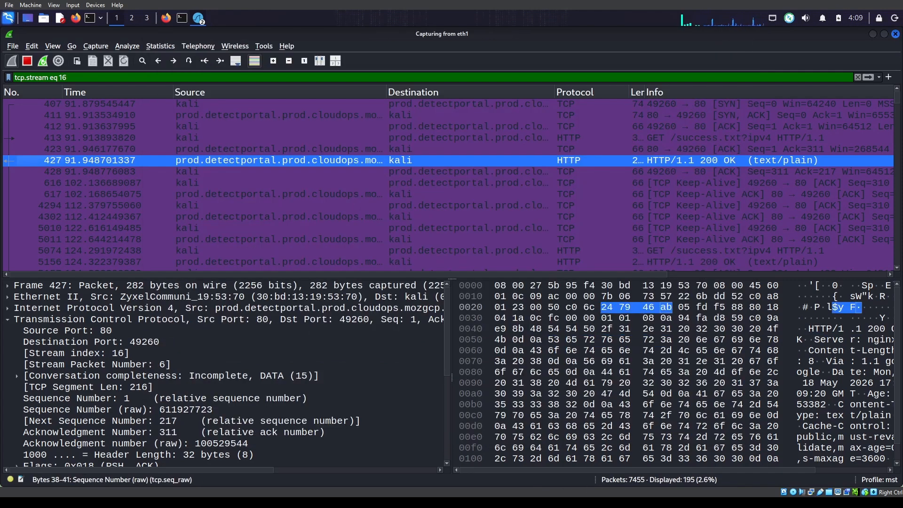